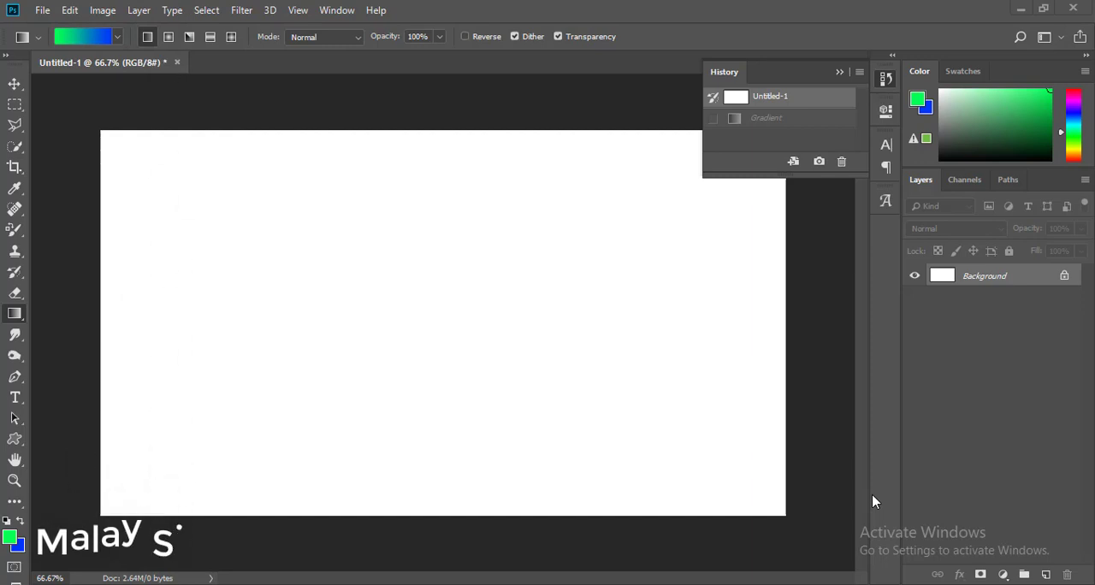
Activate the Gradient tool and set the foreground color to the slightly darker green 00dc48.
{"action": "right_click", "coordinate": [14, 316]}
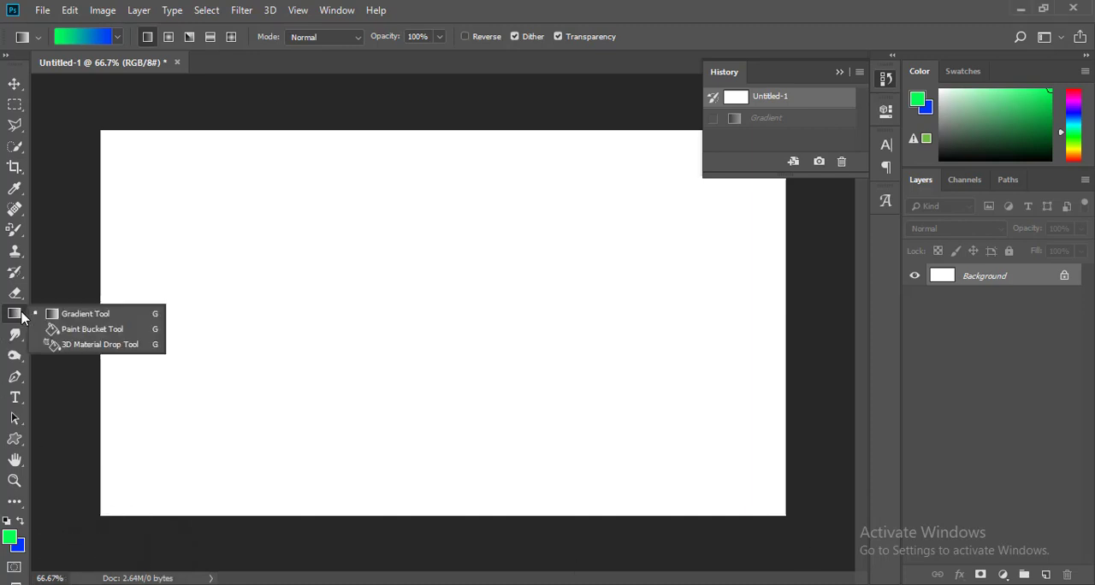
{"action": "left_click", "coordinate": [100, 320]}
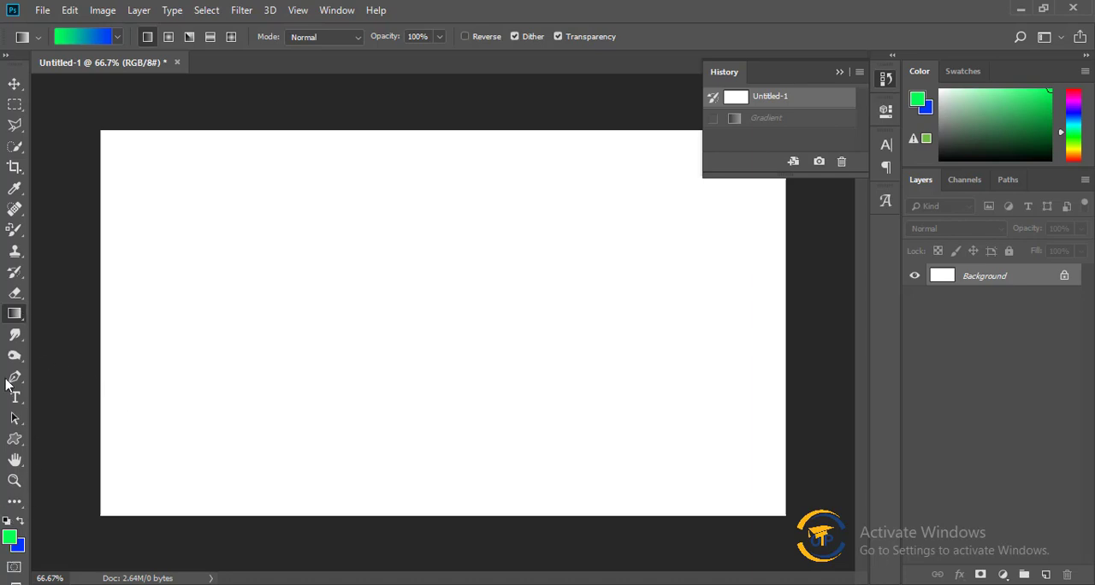
{"action": "left_click", "coordinate": [7, 537]}
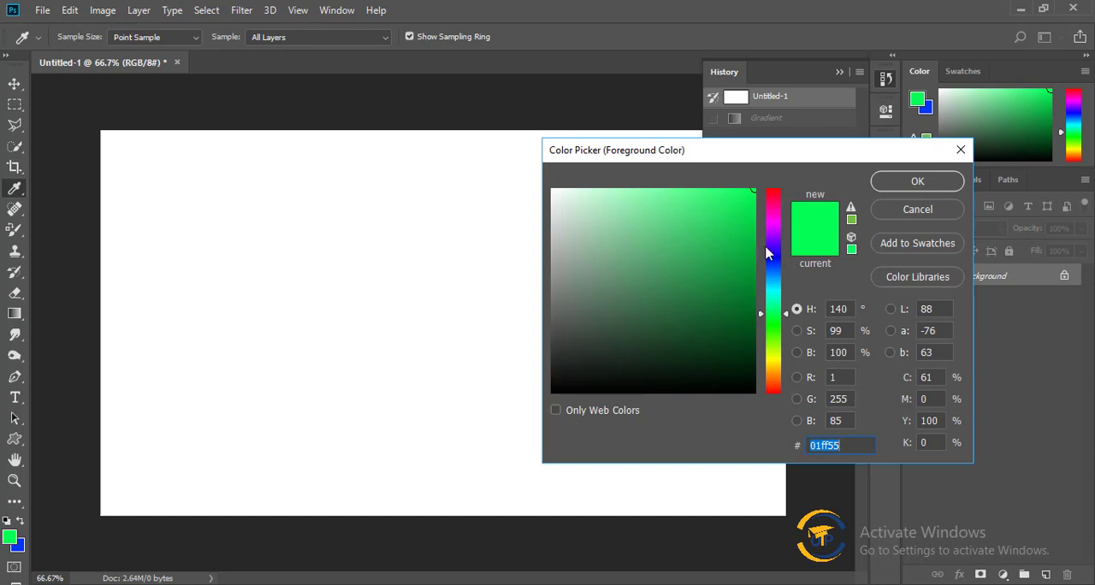
{"action": "left_click_drag", "start_coordinate": [748, 236], "coordinate": [777, 217]}
{"action": "left_click", "coordinate": [940, 183]}
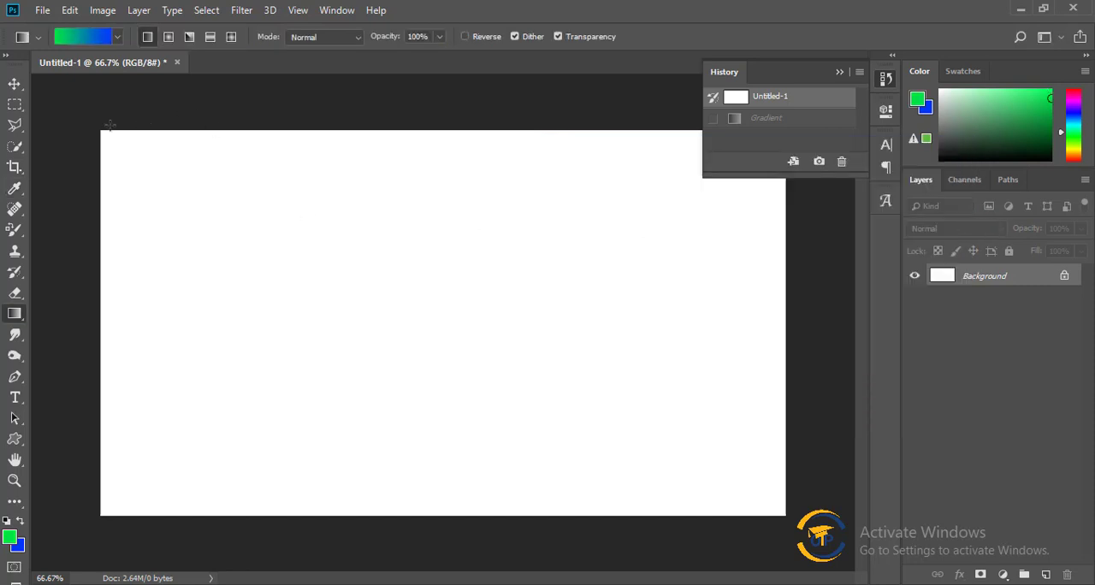
Draw foreground-to-background linear gradients across the canvas in different directions and lengths: diagonal, horizontal and vertical.
{"action": "left_click_drag", "start_coordinate": [114, 139], "coordinate": [746, 481]}
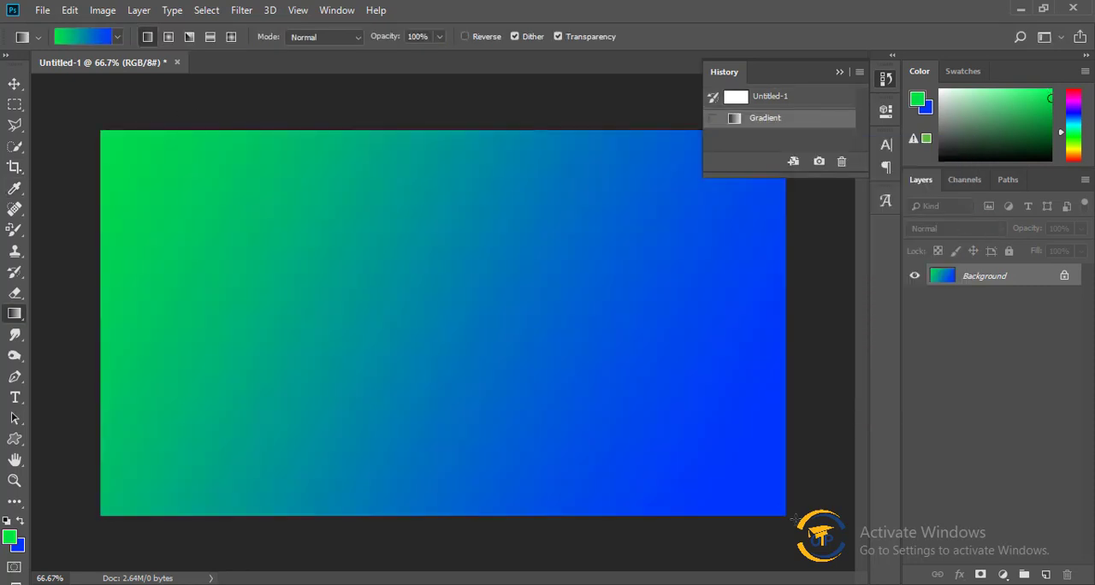
{"action": "left_click_drag", "start_coordinate": [74, 337], "coordinate": [741, 342]}
{"action": "left_click_drag", "start_coordinate": [792, 295], "coordinate": [425, 169]}
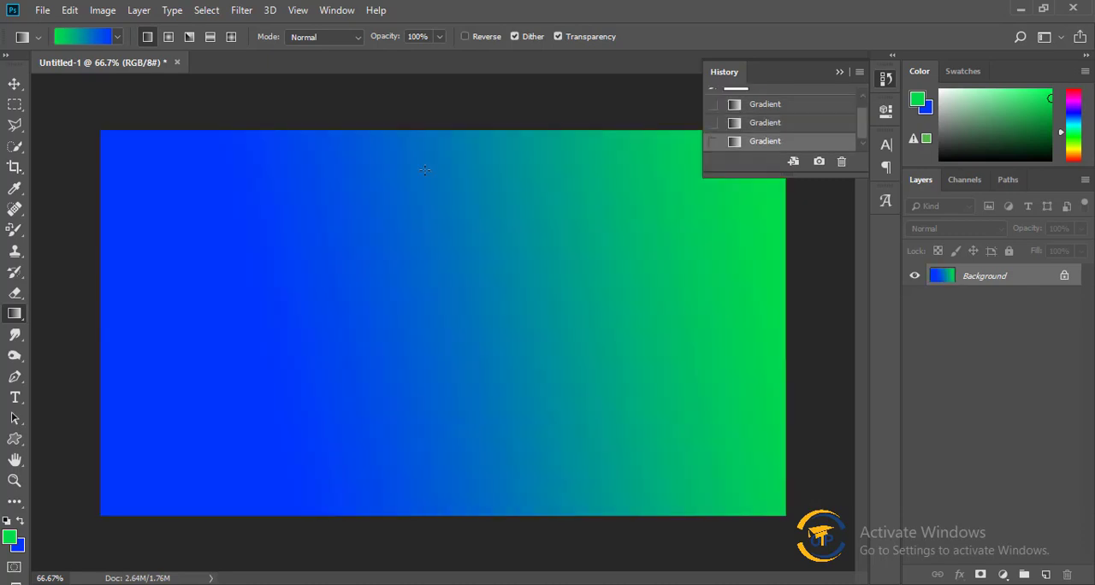
{"action": "left_click_drag", "start_coordinate": [440, 128], "coordinate": [440, 360]}
{"action": "left_click_drag", "start_coordinate": [438, 537], "coordinate": [438, 308]}
{"action": "left_click_drag", "start_coordinate": [68, 309], "coordinate": [492, 309]}
{"action": "left_click_drag", "start_coordinate": [834, 310], "coordinate": [381, 322]}
{"action": "left_click_drag", "start_coordinate": [70, 318], "coordinate": [394, 318]}
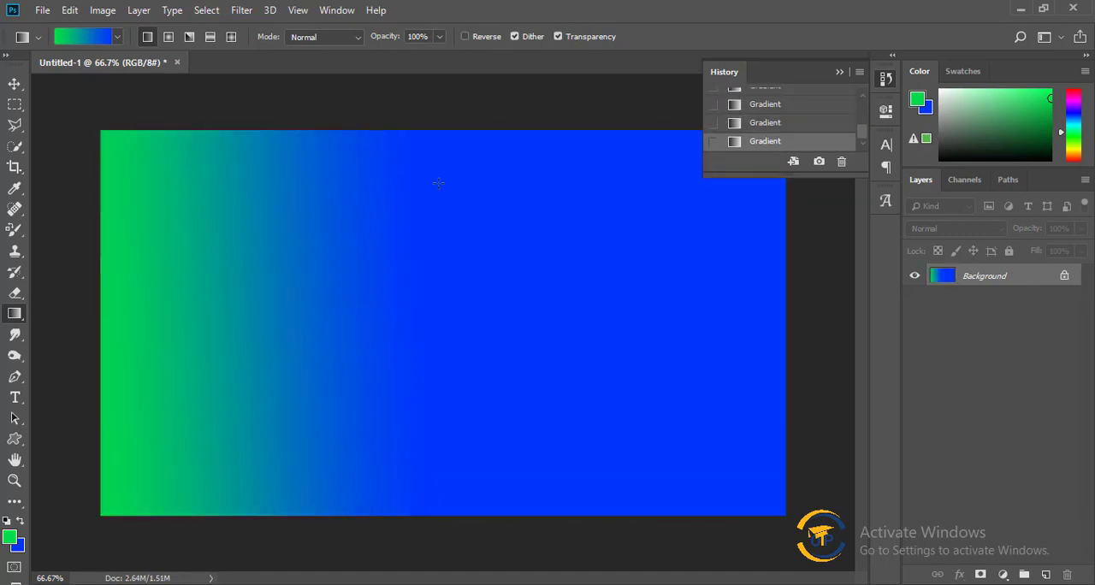
{"action": "left_click_drag", "start_coordinate": [459, 179], "coordinate": [462, 291]}
Try several presets in the Gradient Editor and load Blue, Yellow, Blue for the Gradient tool.
{"action": "left_click", "coordinate": [111, 38]}
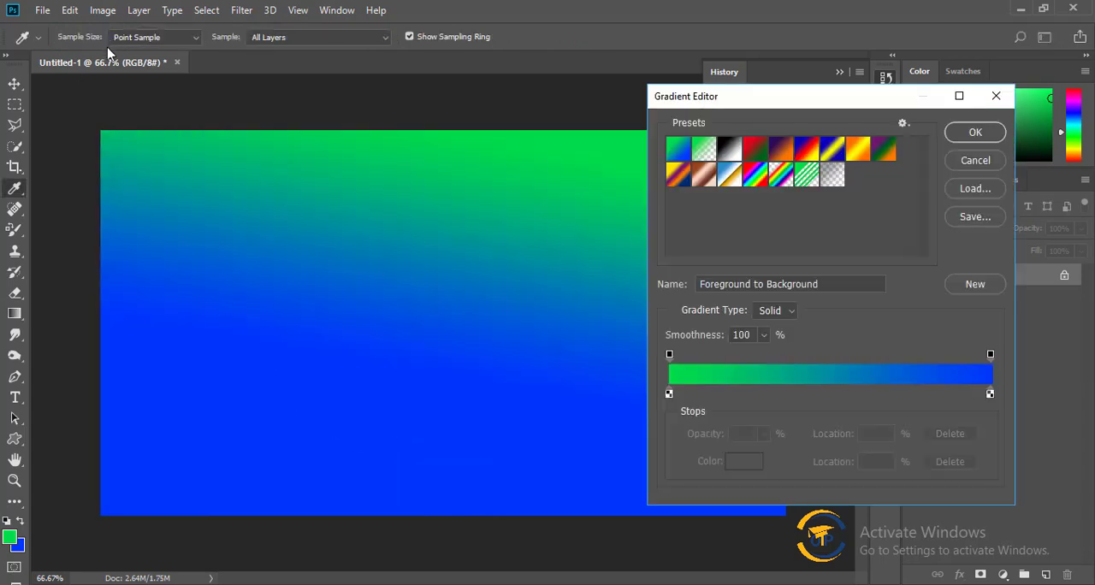
{"action": "left_click", "coordinate": [784, 153]}
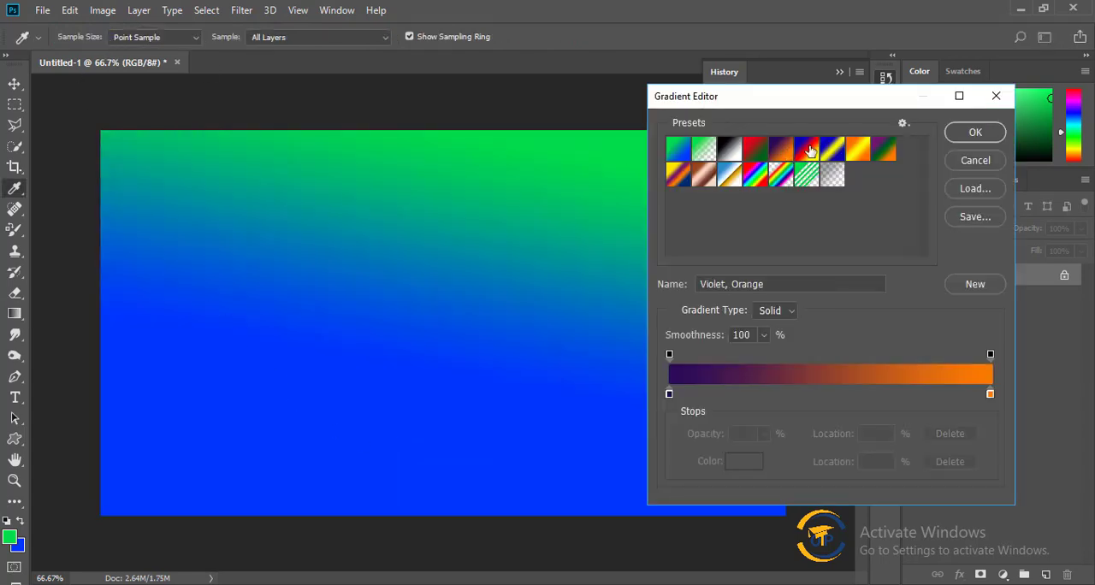
{"action": "left_click", "coordinate": [830, 149]}
{"action": "left_click", "coordinate": [888, 150]}
{"action": "left_click", "coordinate": [781, 177]}
{"action": "left_click", "coordinate": [806, 176]}
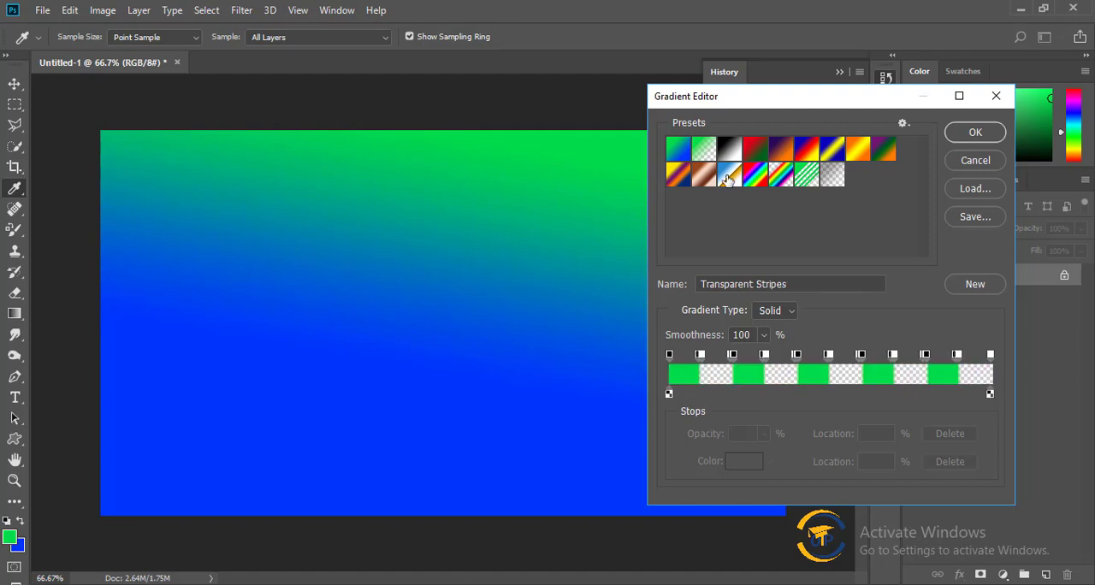
{"action": "left_click", "coordinate": [729, 175]}
{"action": "left_click", "coordinate": [704, 174]}
{"action": "left_click", "coordinate": [678, 174]}
{"action": "left_click", "coordinate": [828, 162]}
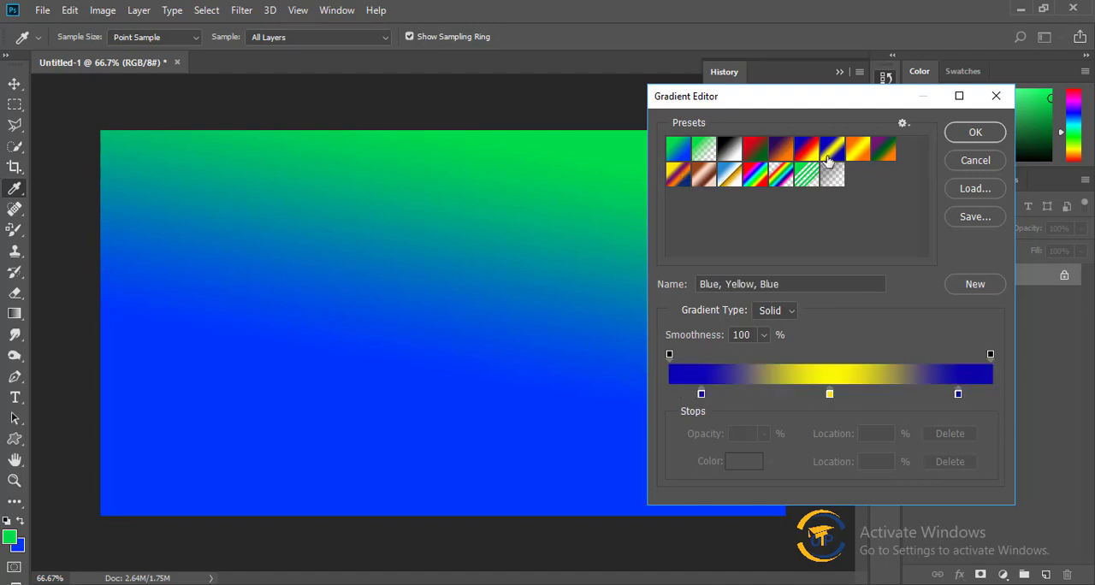
{"action": "left_click", "coordinate": [978, 132]}
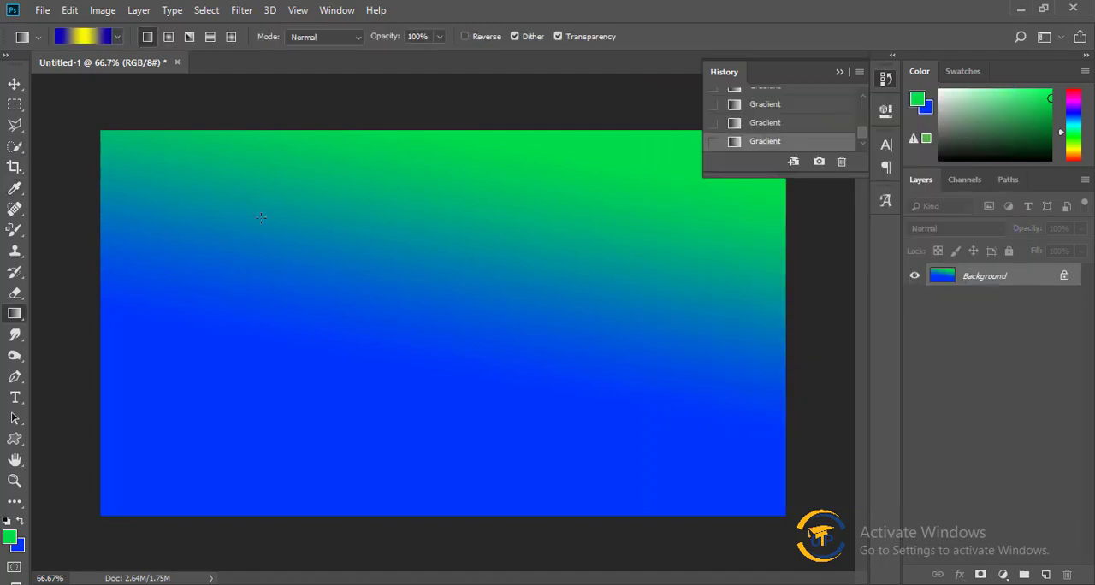
Draw linear gradients with the Blue, Yellow, Blue preset diagonally across the canvas.
{"action": "left_click_drag", "start_coordinate": [239, 203], "coordinate": [797, 482]}
{"action": "left_click_drag", "start_coordinate": [449, 337], "coordinate": [389, 131]}
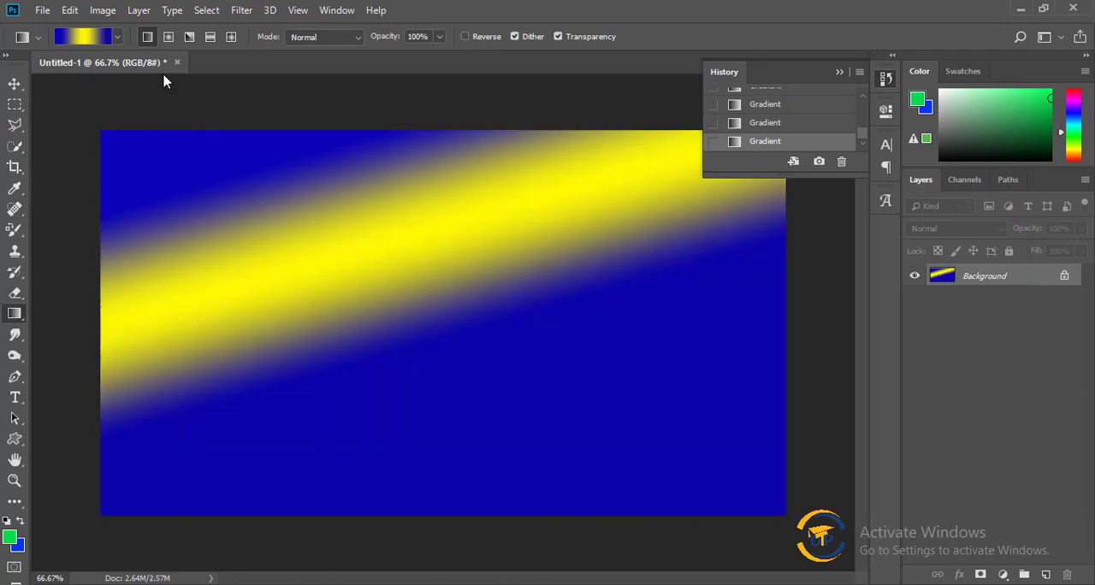
{"action": "left_click_drag", "start_coordinate": [97, 133], "coordinate": [500, 303]}
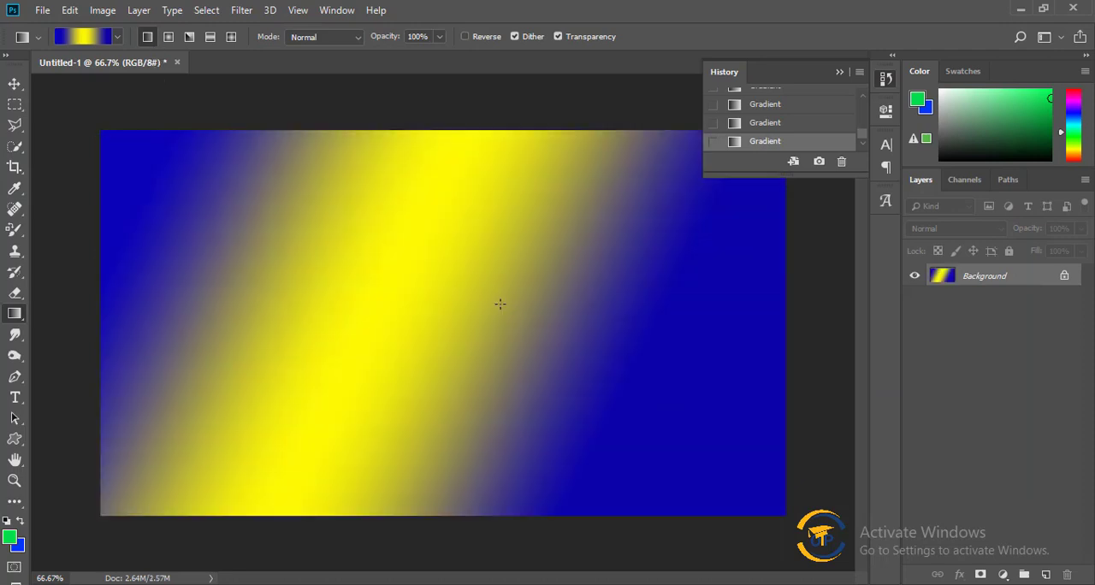
Switch to the radial gradient style and draw several radial gradients from the canvas's upper-left area and left edge.
{"action": "left_click", "coordinate": [168, 39]}
{"action": "left_click", "coordinate": [167, 41]}
{"action": "left_click", "coordinate": [232, 40]}
{"action": "left_click", "coordinate": [168, 37]}
{"action": "left_click_drag", "start_coordinate": [152, 145], "coordinate": [112, 384]}
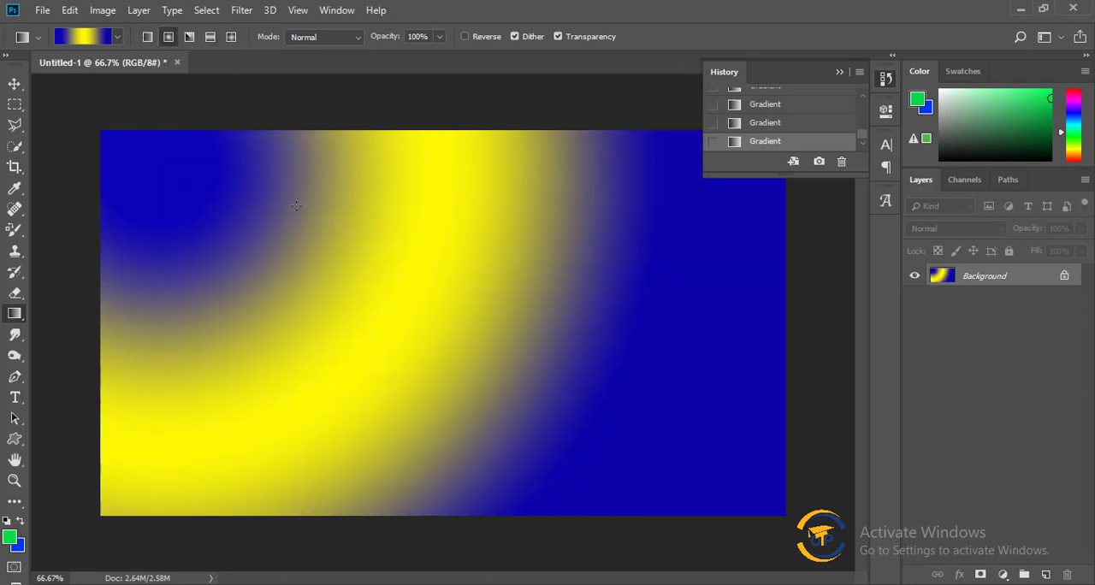
{"action": "left_click_drag", "start_coordinate": [300, 218], "coordinate": [110, 384]}
{"action": "left_click_drag", "start_coordinate": [80, 316], "coordinate": [630, 487]}
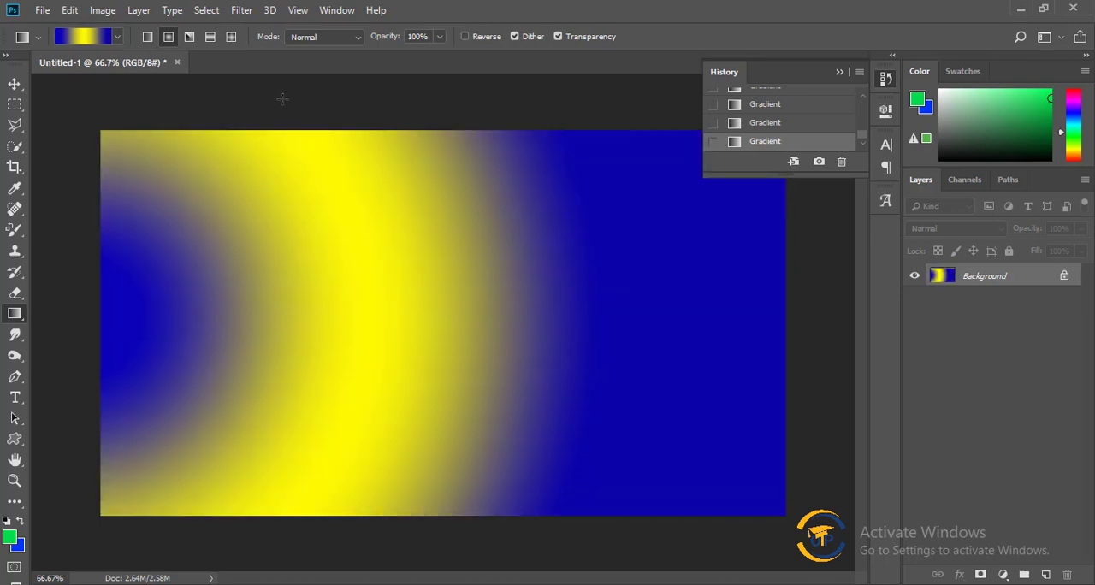
Draw an angle gradient and reflected gradients diagonally across the canvas.
{"action": "left_click", "coordinate": [190, 39]}
{"action": "mouse_move", "coordinate": [309, 225]}
{"action": "left_mouse_down"}
{"action": "mouse_move", "coordinate": [634, 325]}
{"action": "mouse_move", "coordinate": [135, 360]}
{"action": "left_mouse_up"}
{"action": "left_click", "coordinate": [210, 37]}
{"action": "left_click_drag", "start_coordinate": [254, 179], "coordinate": [599, 282]}
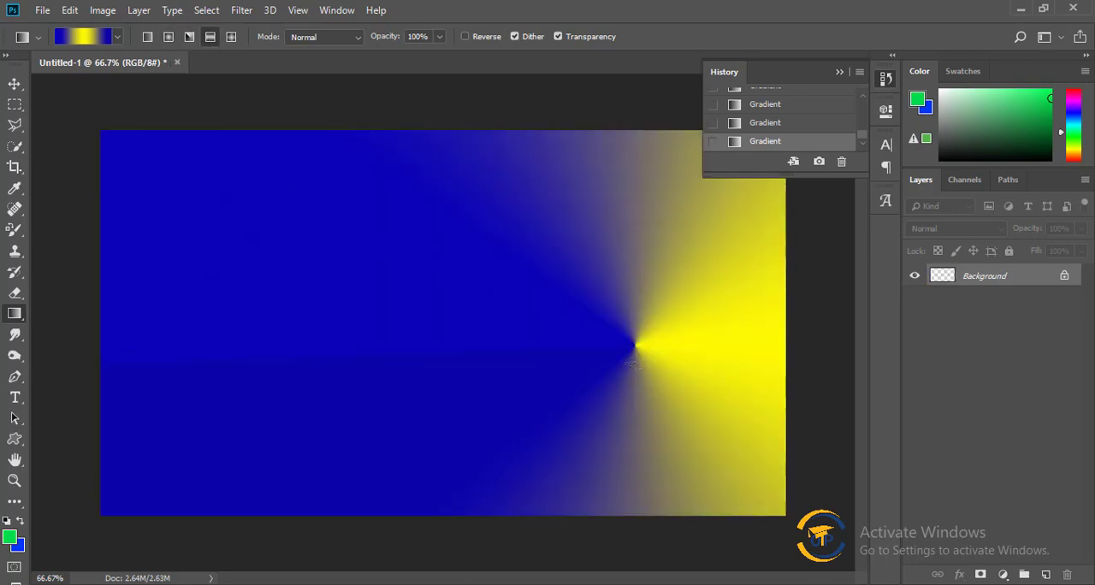
{"action": "left_click_drag", "start_coordinate": [192, 161], "coordinate": [611, 445]}
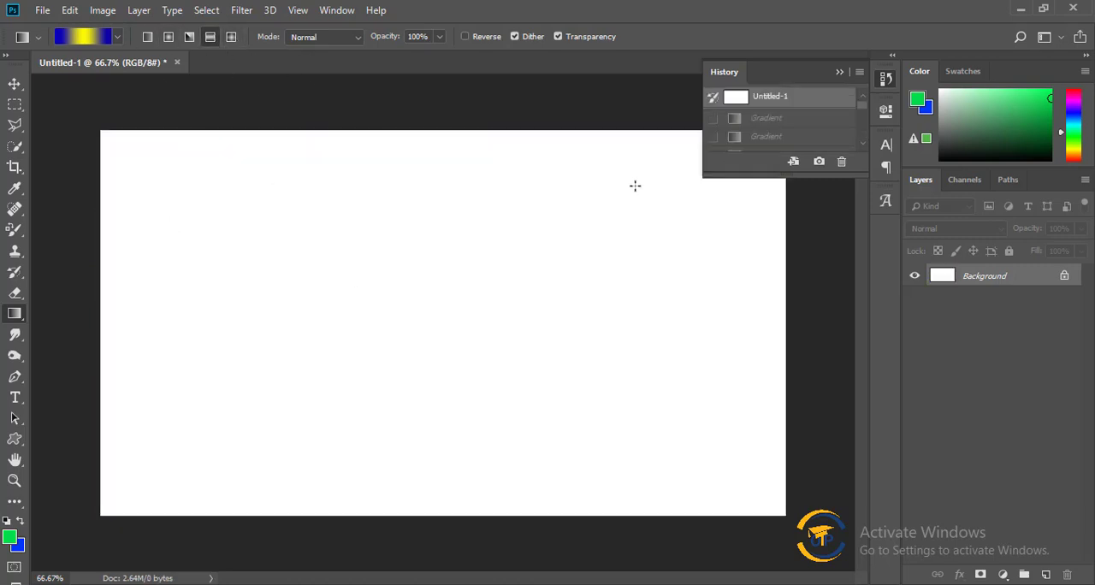
Collapse the history list and add a Gradient fill layer above the Background layer.
{"action": "left_click", "coordinate": [840, 72]}
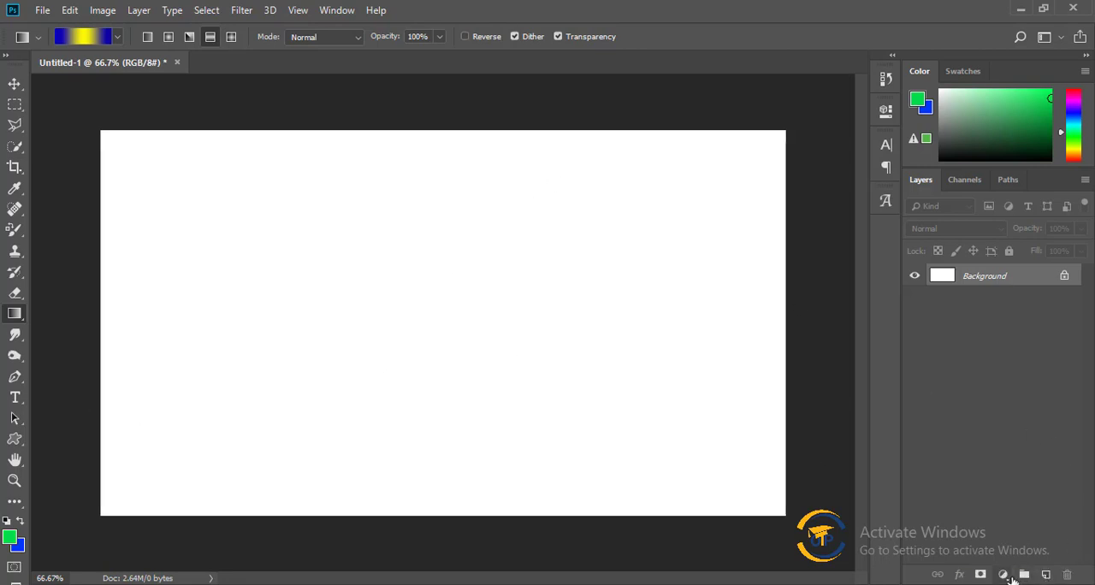
{"action": "left_click", "coordinate": [1004, 575]}
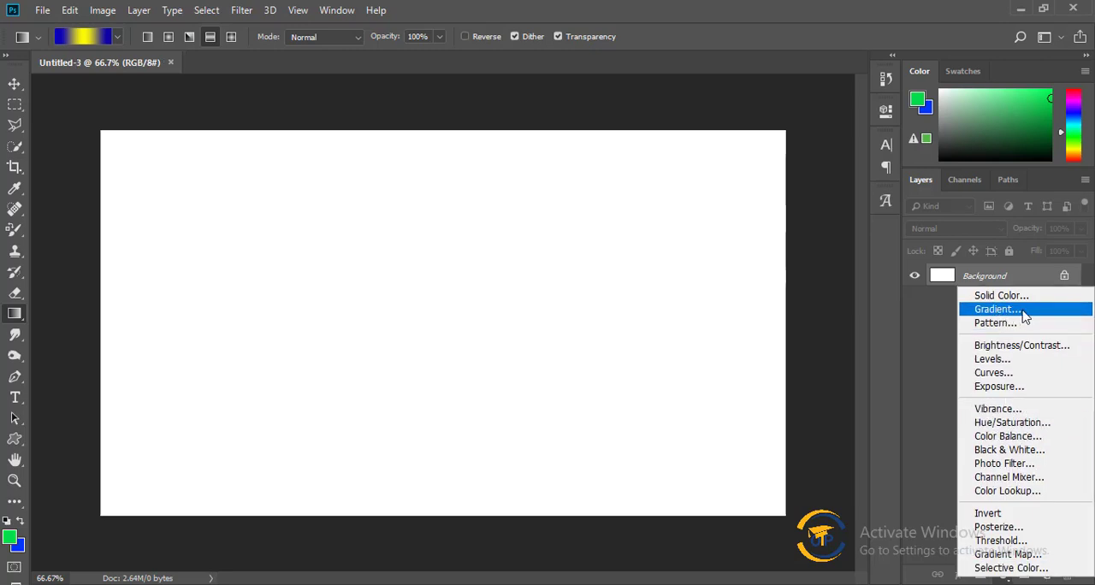
{"action": "left_click", "coordinate": [1024, 317]}
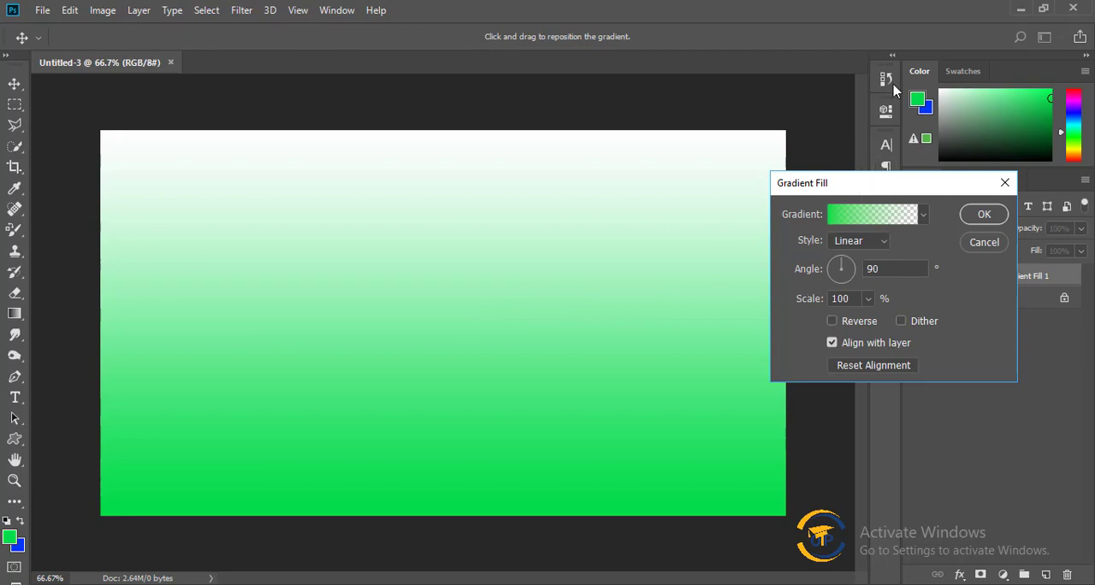
Open the fill layer's gradient for editing and preview the presets on the canvas, from Foreground to Transparent through the custom green-to-red one.
{"action": "left_click", "coordinate": [867, 219]}
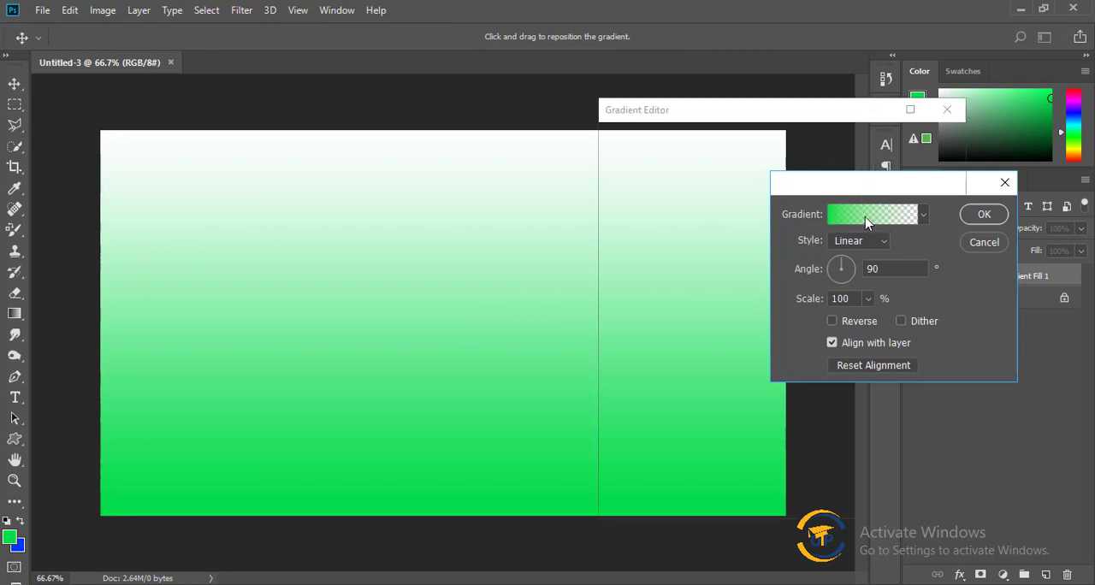
{"action": "left_click", "coordinate": [654, 167]}
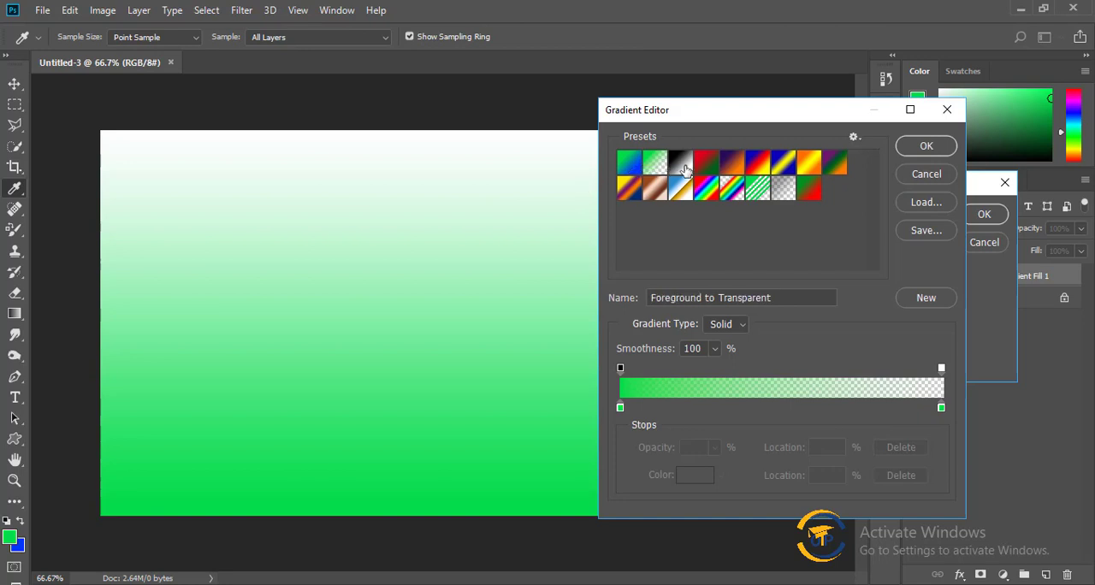
{"action": "left_click", "coordinate": [684, 170]}
{"action": "left_click", "coordinate": [708, 165]}
{"action": "left_click", "coordinate": [733, 165]}
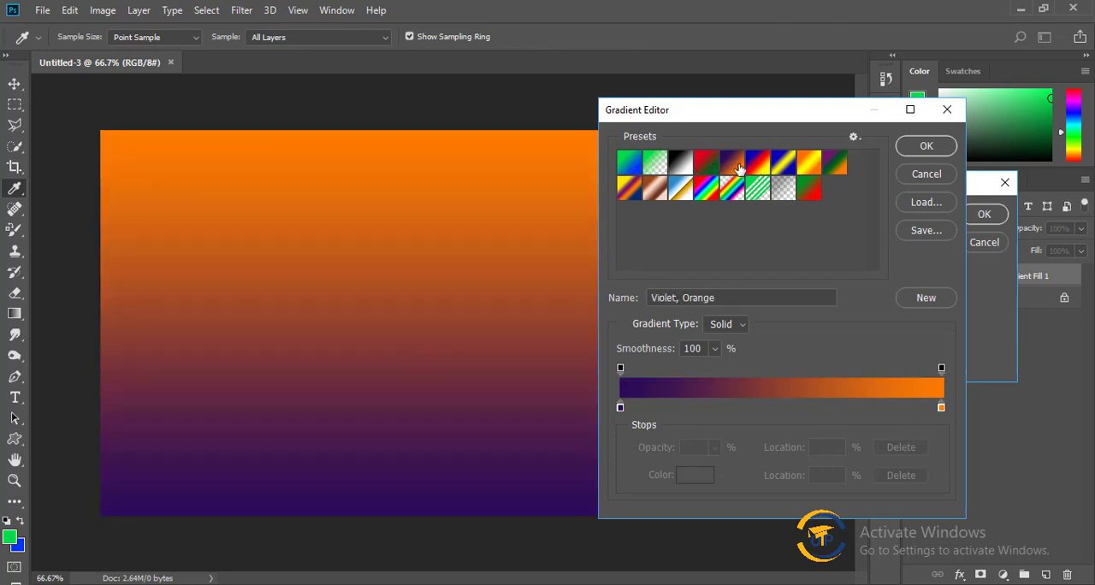
{"action": "left_click", "coordinate": [758, 164]}
{"action": "left_click", "coordinate": [783, 164]}
{"action": "left_click", "coordinate": [809, 165]}
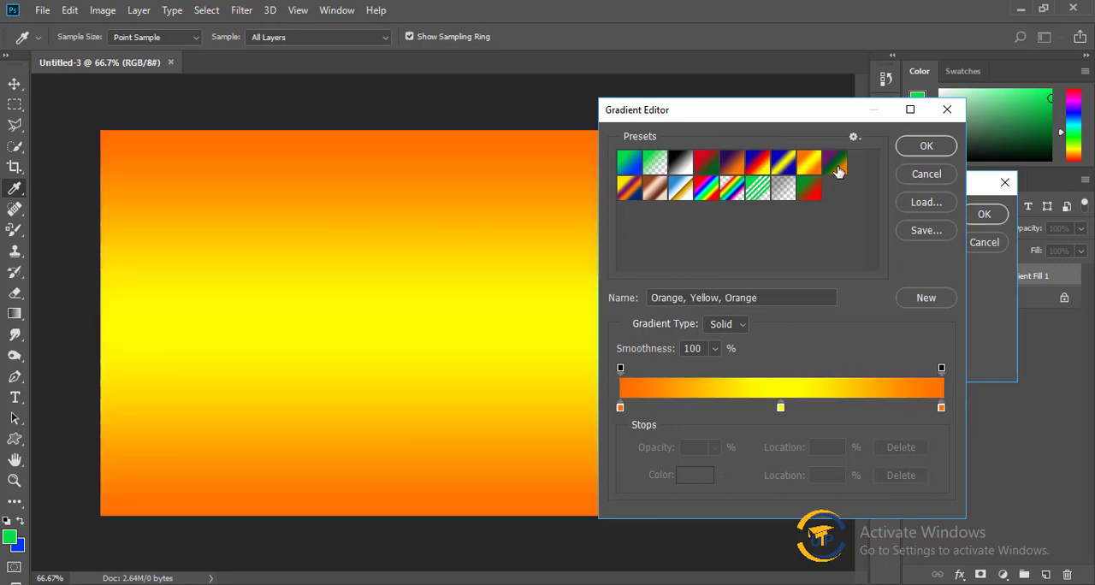
{"action": "left_click", "coordinate": [835, 165]}
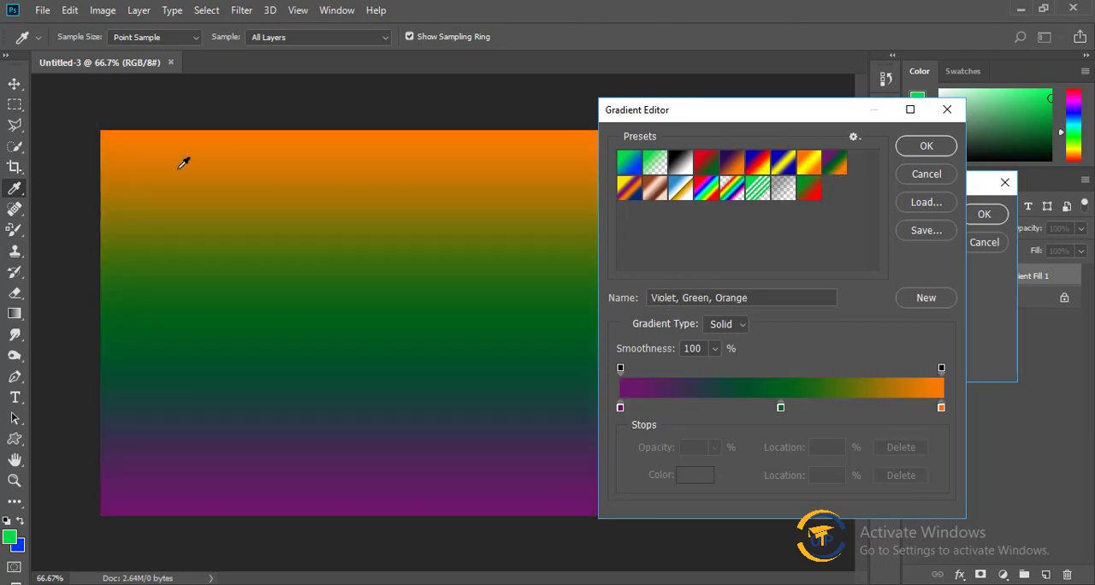
{"action": "left_click", "coordinate": [655, 190]}
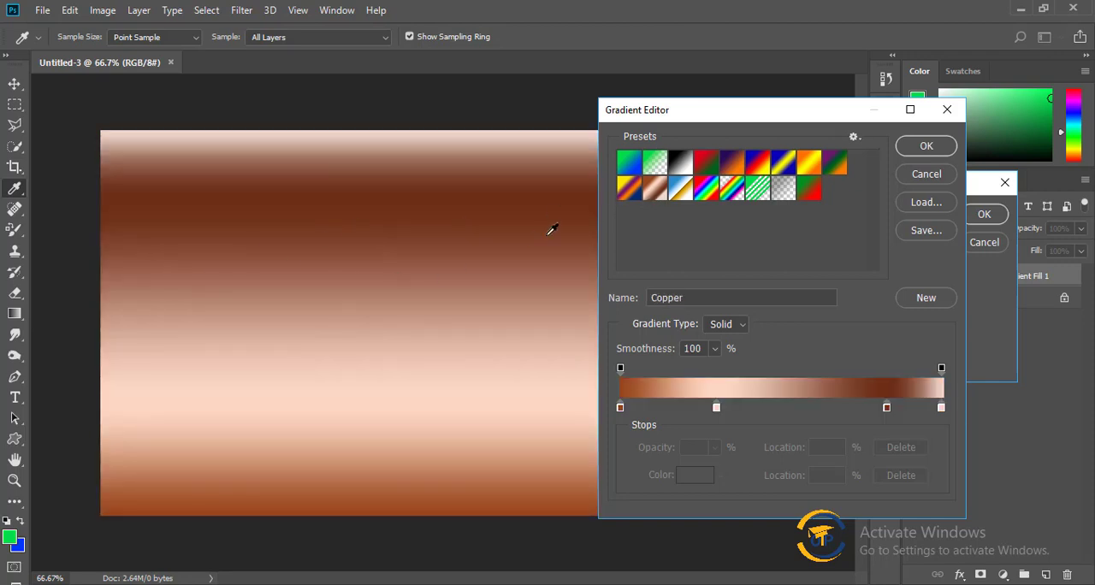
{"action": "left_click", "coordinate": [629, 188]}
{"action": "left_click", "coordinate": [655, 190]}
{"action": "left_click", "coordinate": [683, 190]}
{"action": "left_click", "coordinate": [705, 189]}
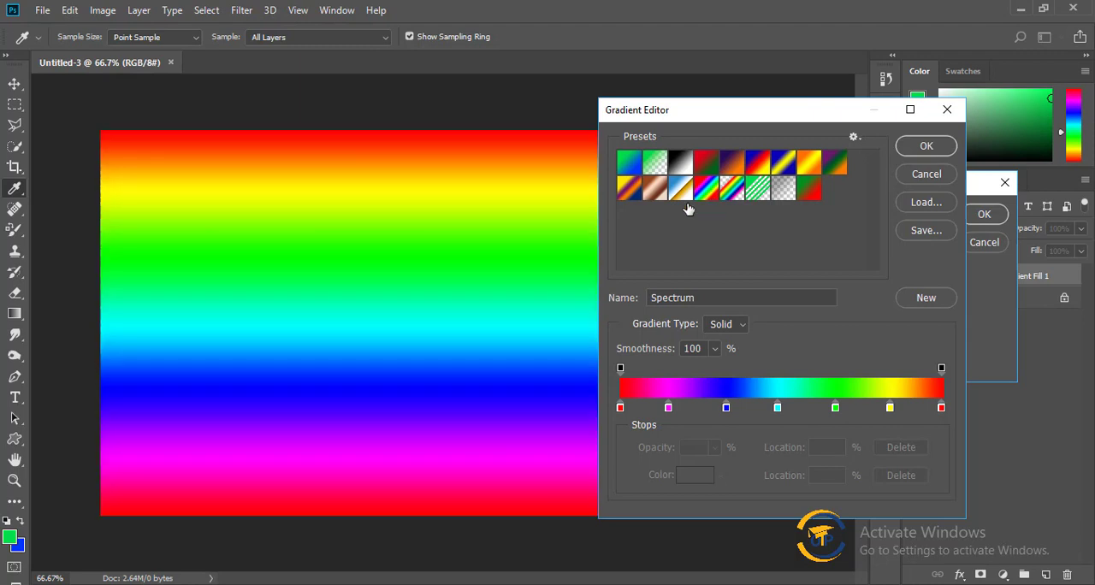
{"action": "left_click", "coordinate": [732, 189]}
{"action": "left_click", "coordinate": [757, 189]}
{"action": "left_click", "coordinate": [783, 189]}
{"action": "left_click", "coordinate": [817, 195]}
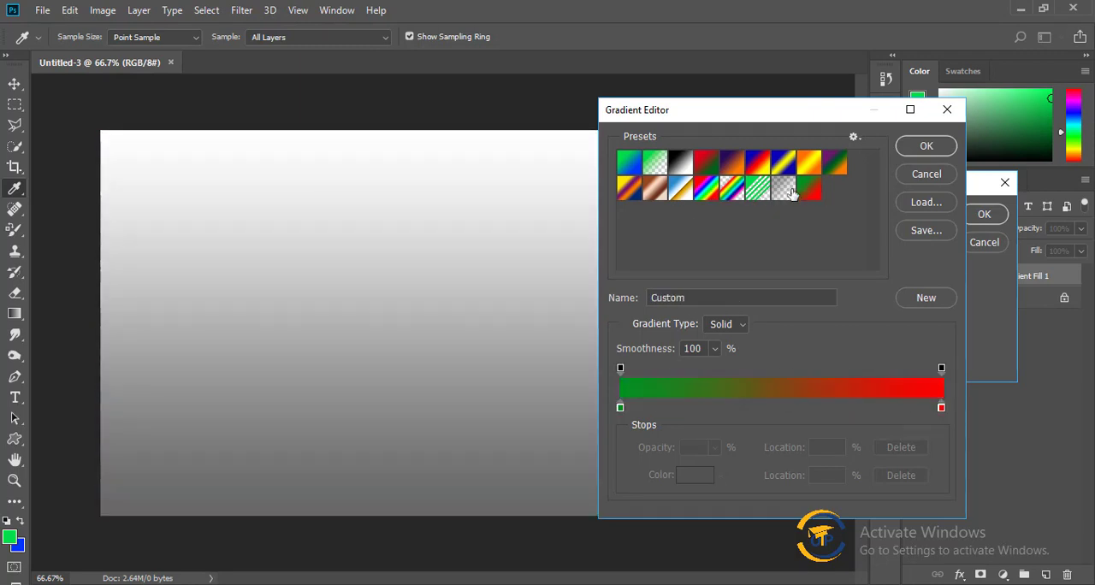
Apply the Foreground to Background preset to the fill layer and change its starting color stop to a brighter green.
{"action": "left_click", "coordinate": [631, 167]}
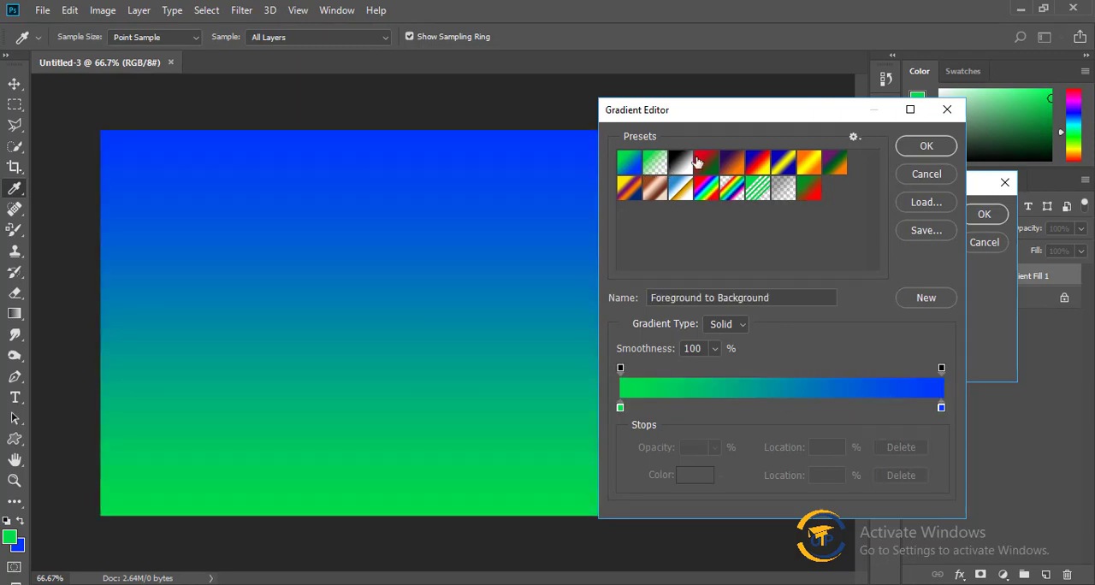
{"action": "left_click_drag", "start_coordinate": [750, 112], "coordinate": [766, 94]}
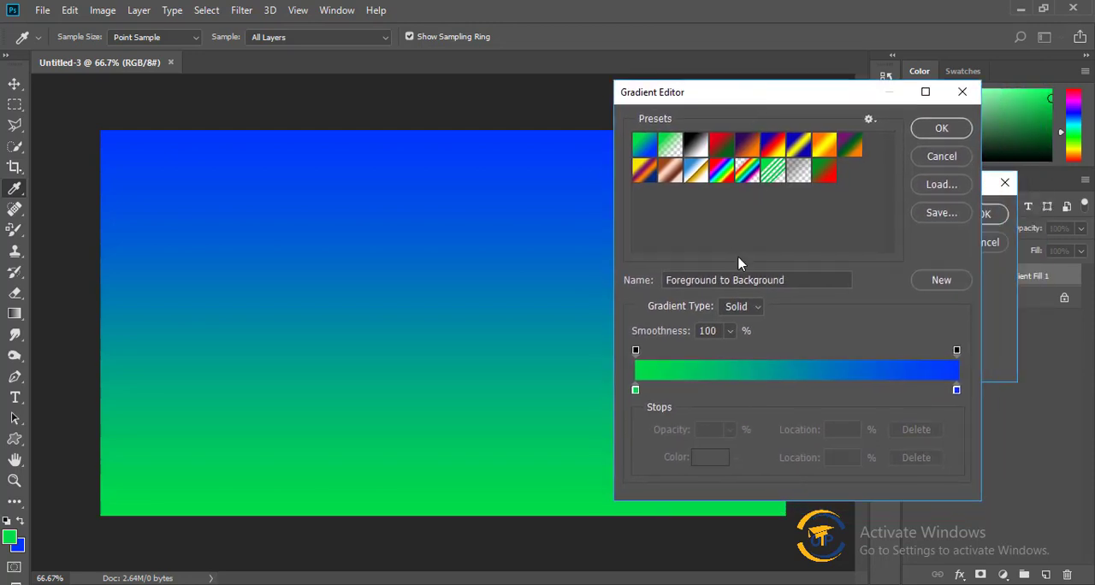
{"action": "double_click", "coordinate": [635, 390]}
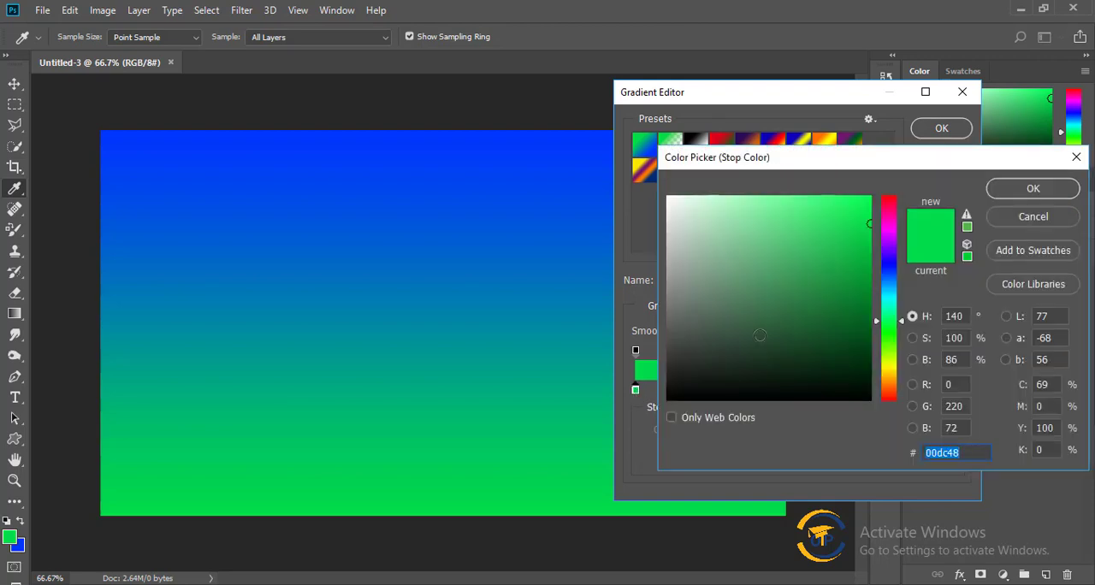
{"action": "left_click", "coordinate": [847, 196]}
{"action": "left_click", "coordinate": [1033, 189]}
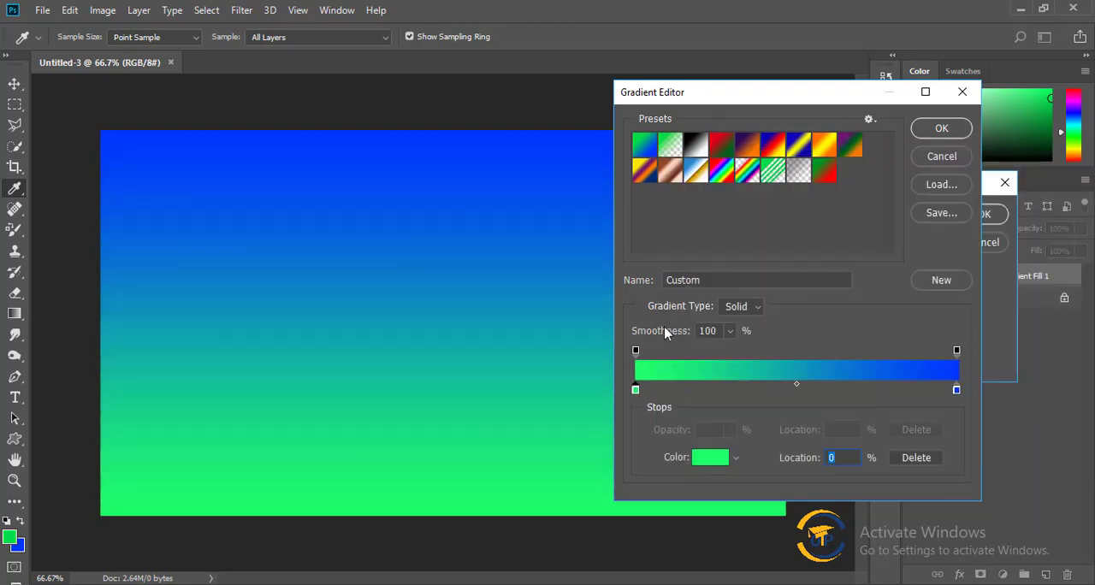
Change the gradient's ending color stop to bright green 00ff60.
{"action": "double_click", "coordinate": [957, 390]}
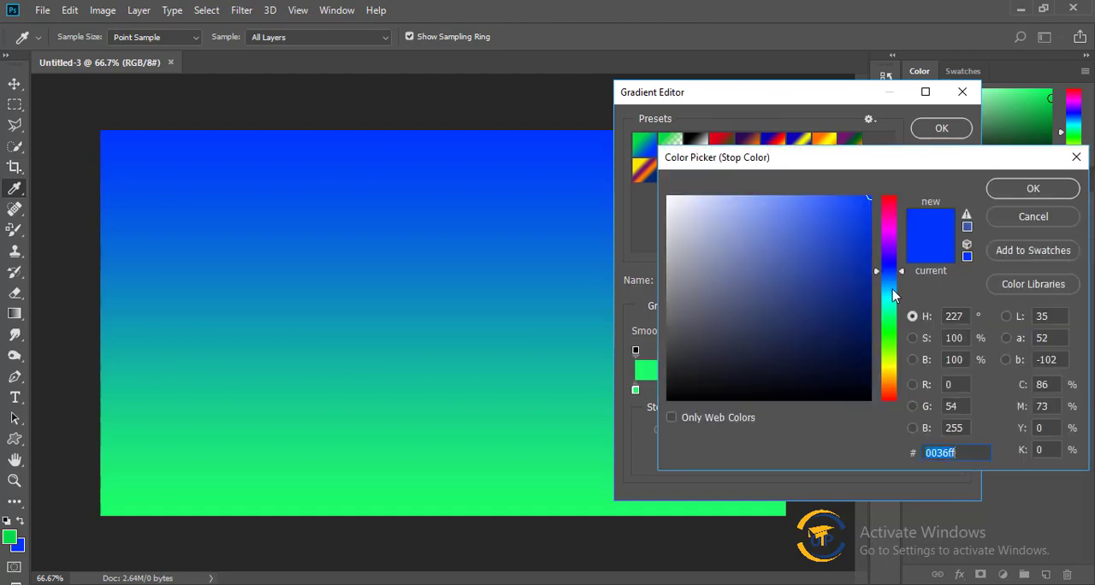
{"action": "left_click", "coordinate": [889, 289]}
{"action": "left_click", "coordinate": [886, 318]}
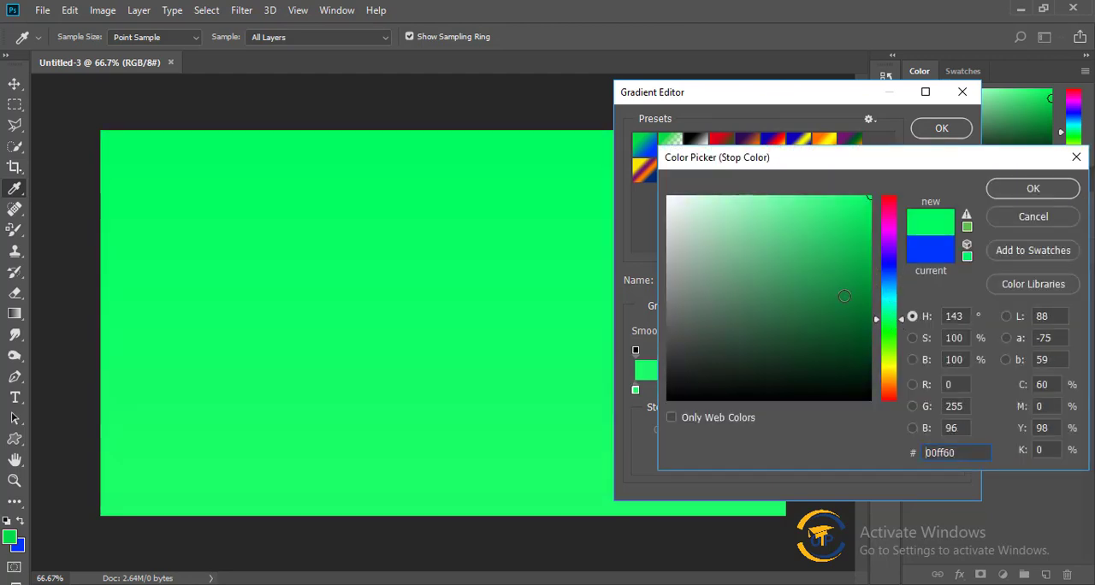
{"action": "left_click", "coordinate": [1046, 188]}
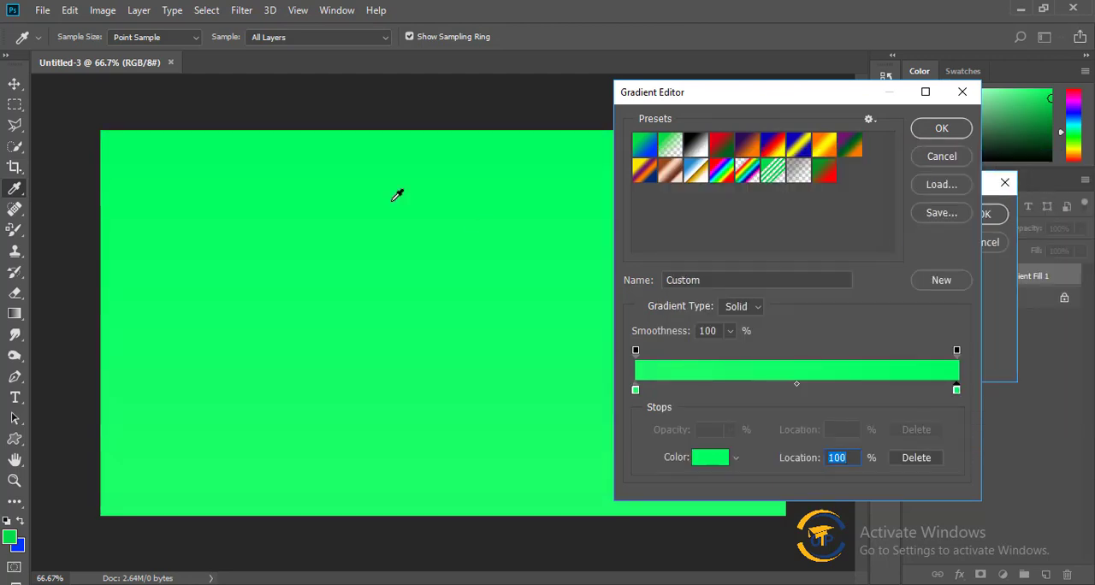
Add a color stop at the 50% location of the gradient and set its color to yellow fcff00.
{"action": "left_click", "coordinate": [796, 390]}
{"action": "double_click", "coordinate": [797, 390]}
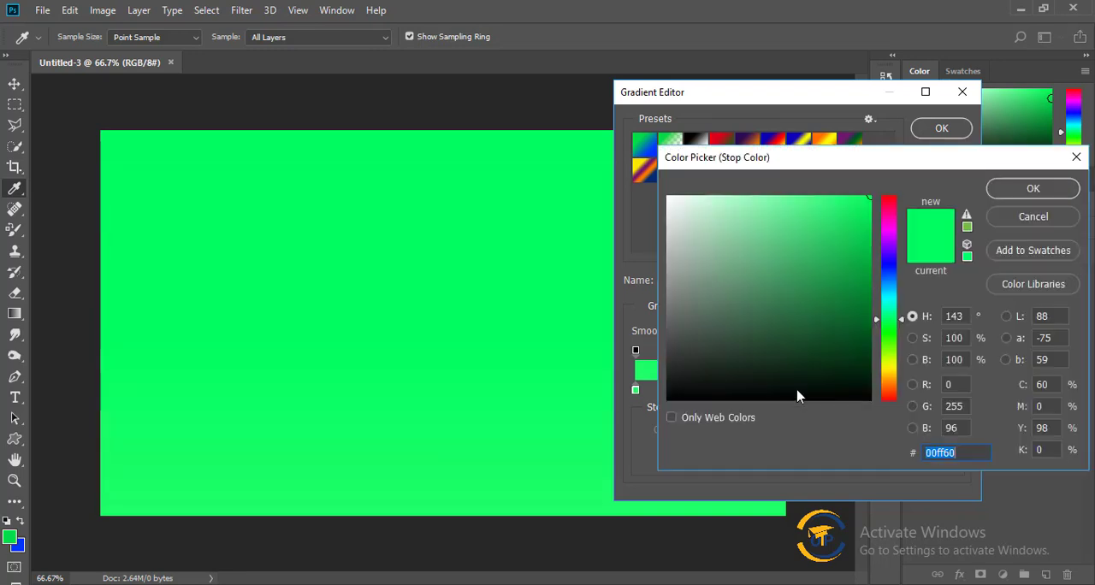
{"action": "left_click", "coordinate": [893, 366]}
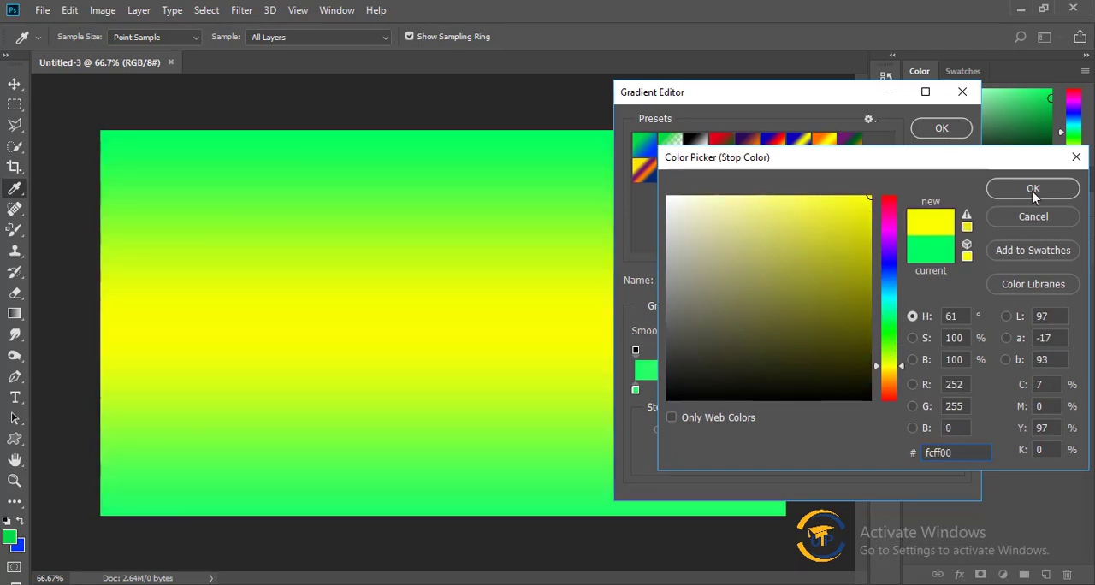
{"action": "left_click", "coordinate": [1032, 189]}
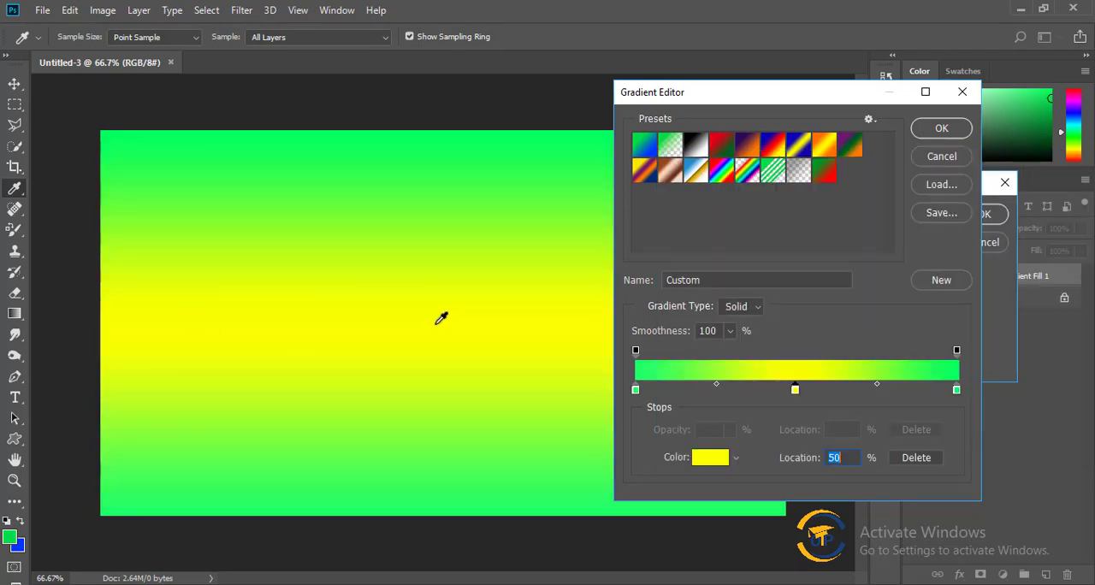
Add a color stop at the 25% location and set its color to the lighter yellow f4ff3f.
{"action": "left_click", "coordinate": [715, 390]}
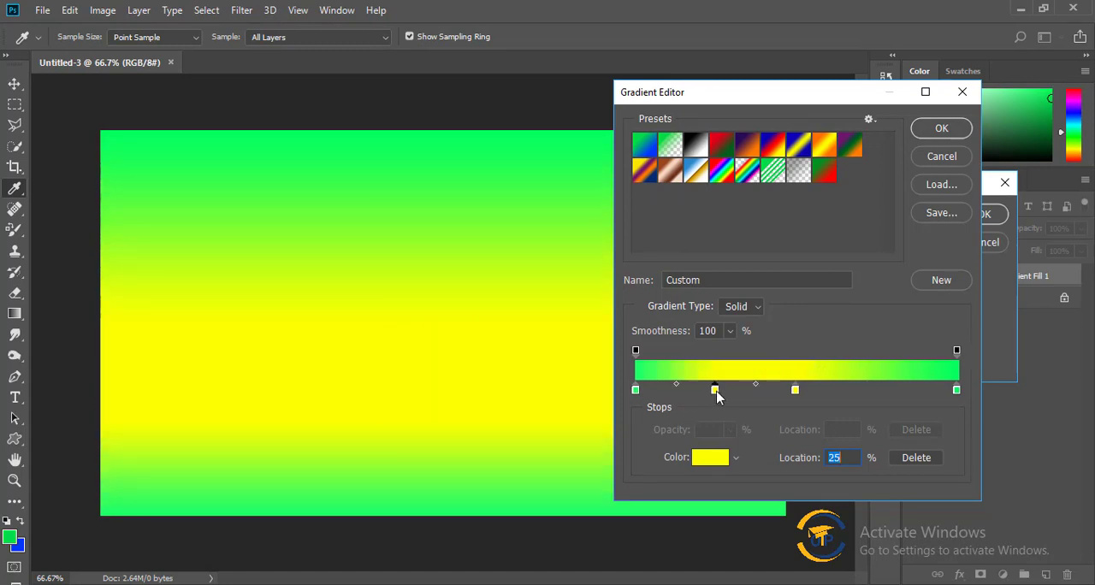
{"action": "double_click", "coordinate": [715, 391]}
{"action": "left_click", "coordinate": [794, 197]}
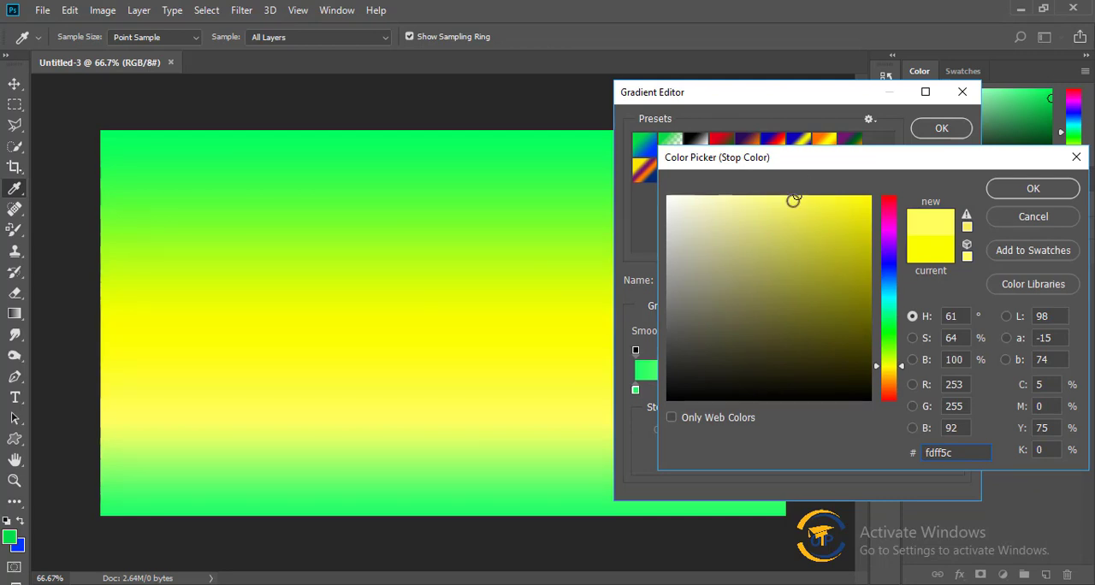
{"action": "left_click", "coordinate": [668, 198]}
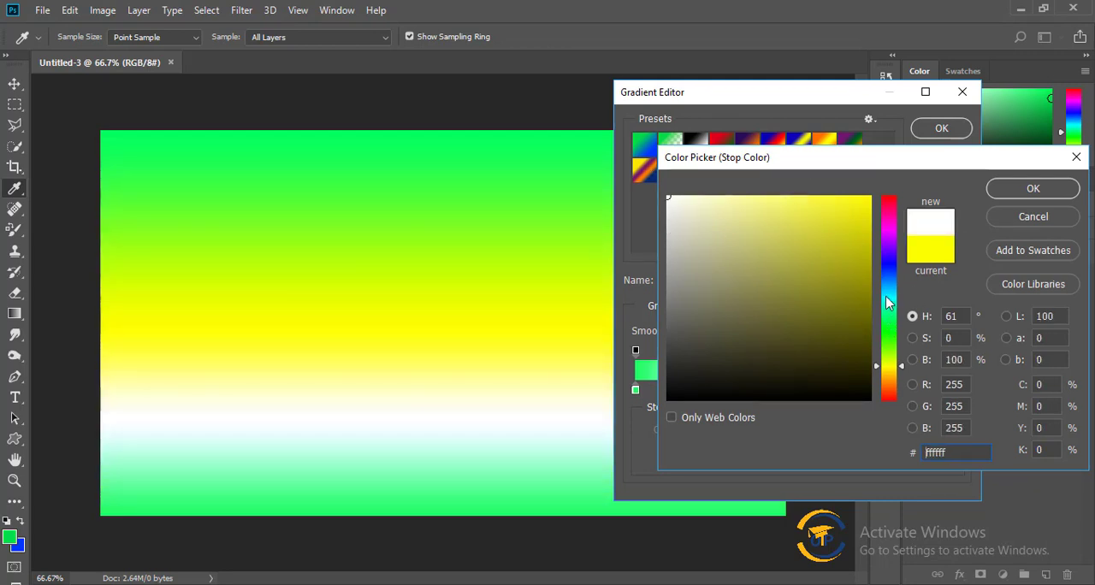
{"action": "left_click_drag", "start_coordinate": [887, 302], "coordinate": [884, 295]}
{"action": "left_click_drag", "start_coordinate": [892, 340], "coordinate": [890, 364]}
{"action": "left_click", "coordinate": [822, 198]}
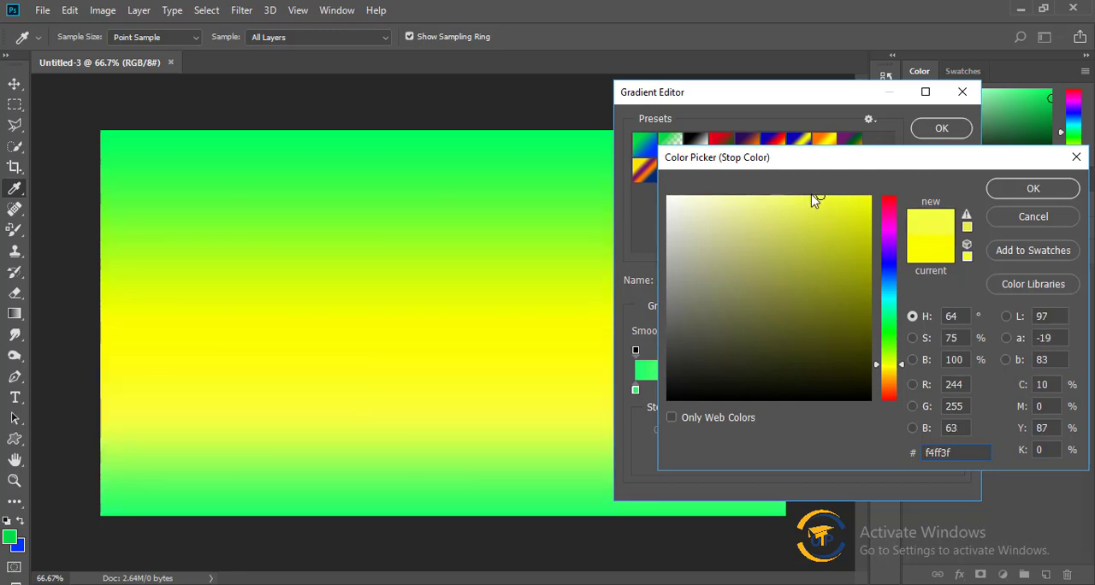
{"action": "left_click", "coordinate": [1032, 189]}
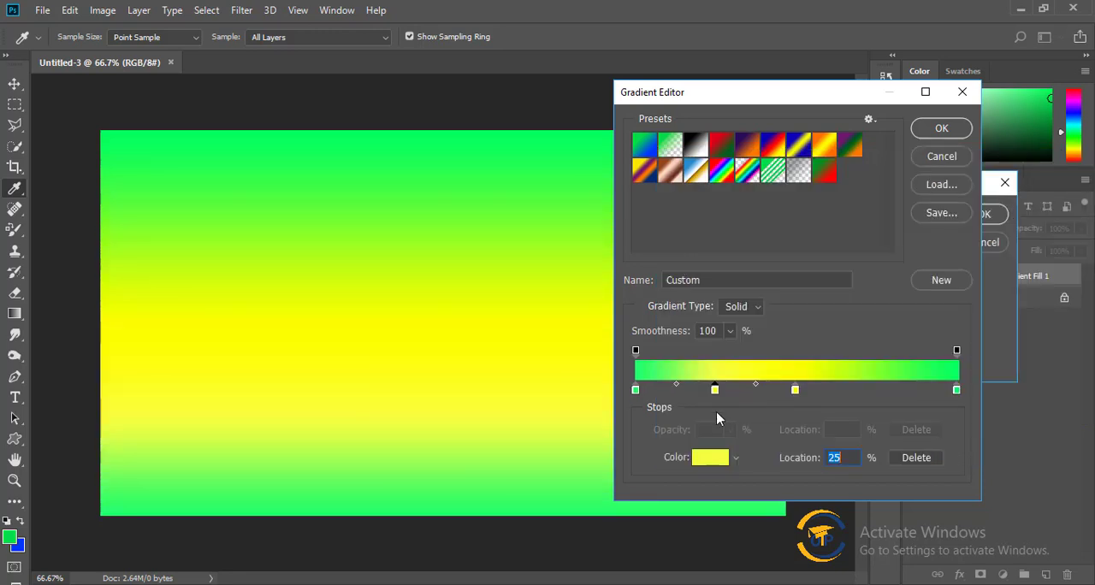
Add a color stop at the 75% location and set its color to pale yellow f7ff7c.
{"action": "left_click", "coordinate": [876, 390]}
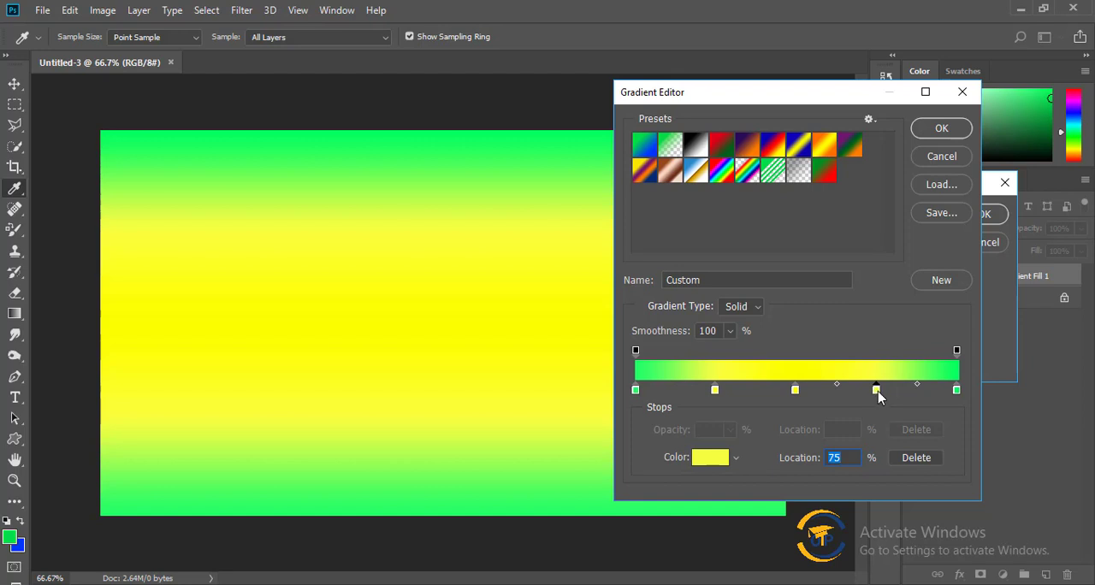
{"action": "double_click", "coordinate": [877, 390]}
{"action": "left_click", "coordinate": [863, 224]}
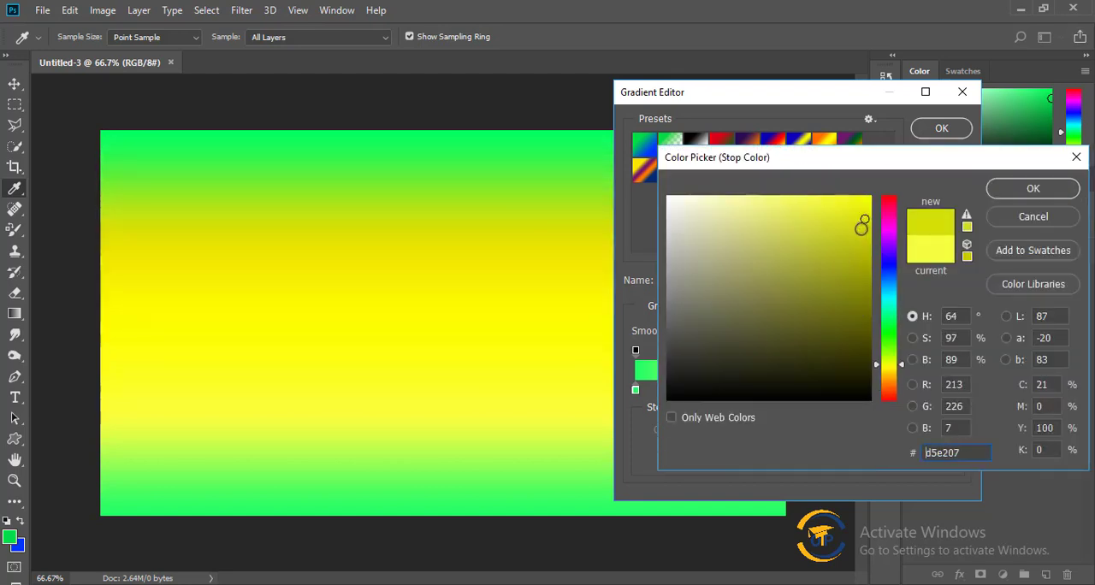
{"action": "left_click", "coordinate": [771, 196]}
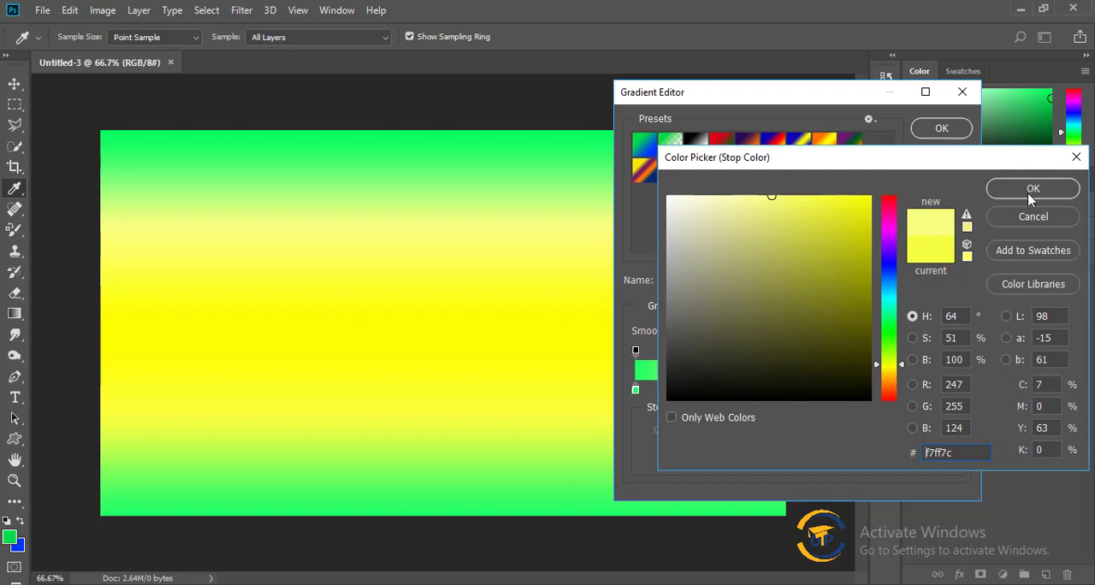
{"action": "left_click", "coordinate": [1032, 190]}
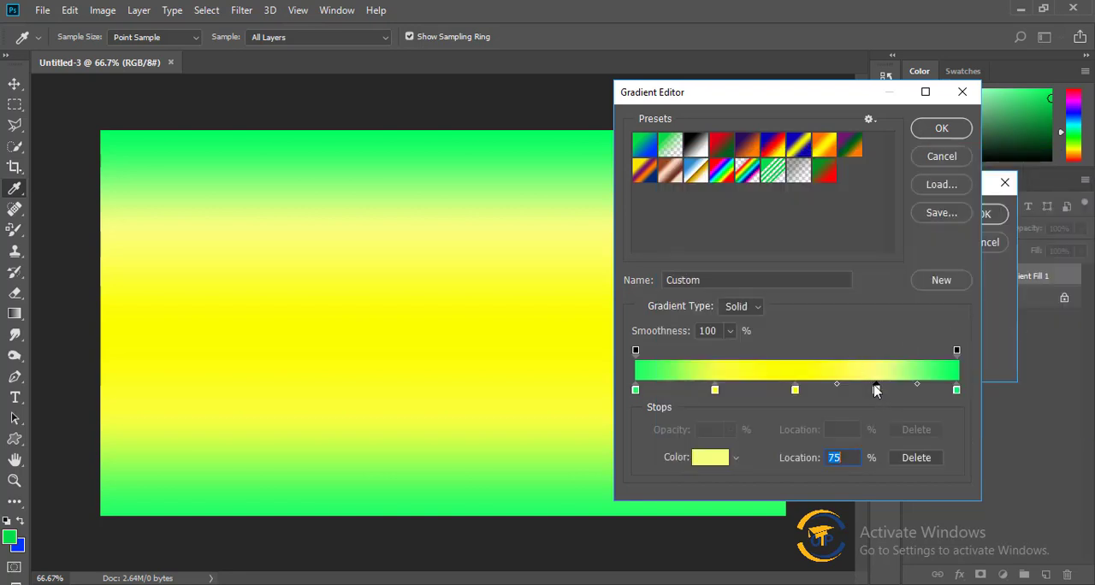
Recolor the ending color stop at 100% to muted green 90cea7 and accept the edited gradient.
{"action": "left_click", "coordinate": [956, 390]}
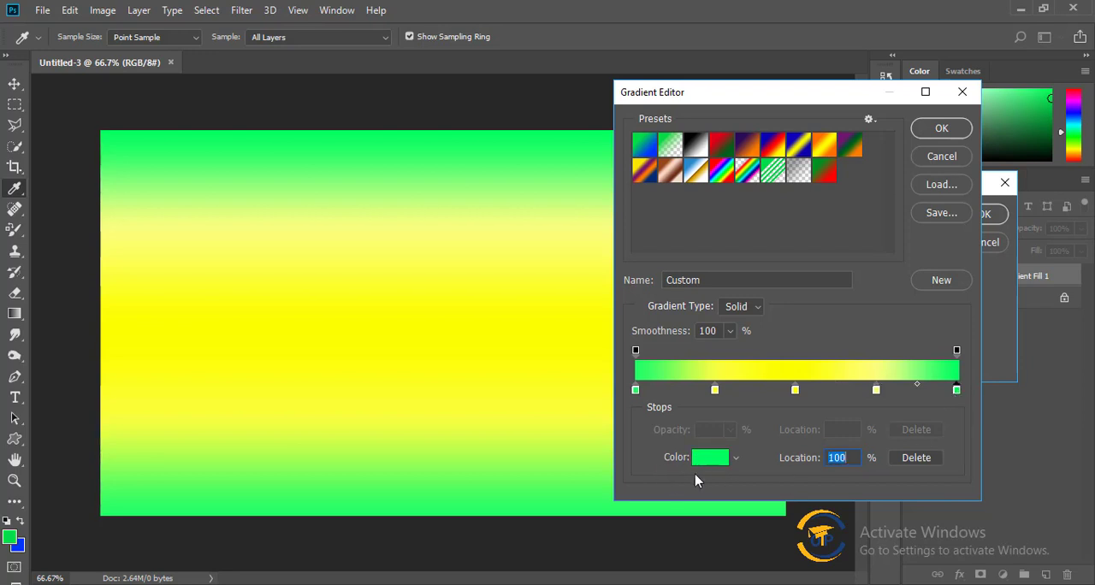
{"action": "left_click", "coordinate": [719, 463]}
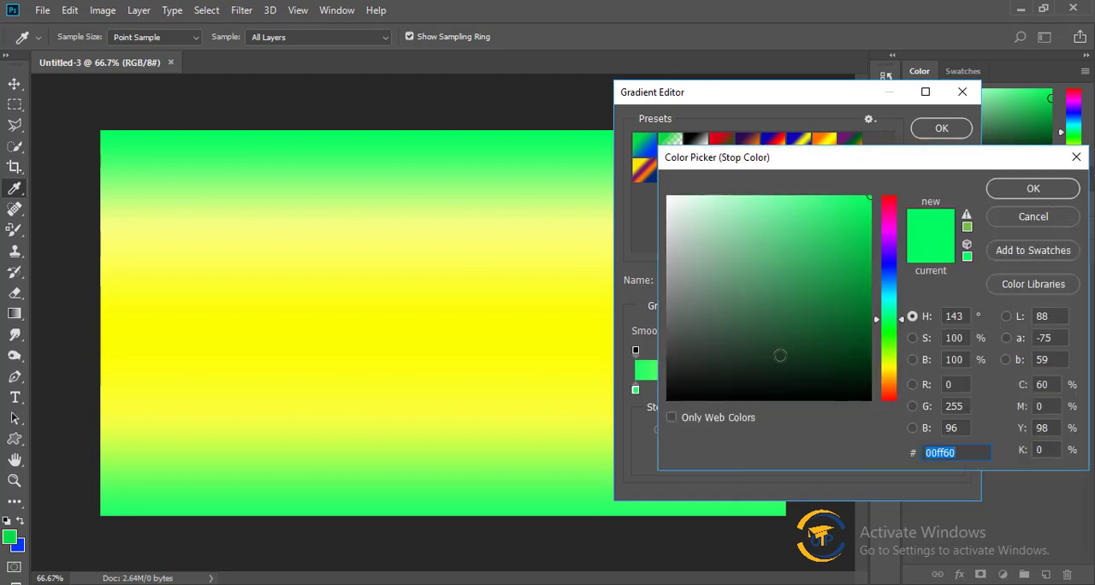
{"action": "left_click", "coordinate": [820, 241]}
{"action": "left_click", "coordinate": [728, 235]}
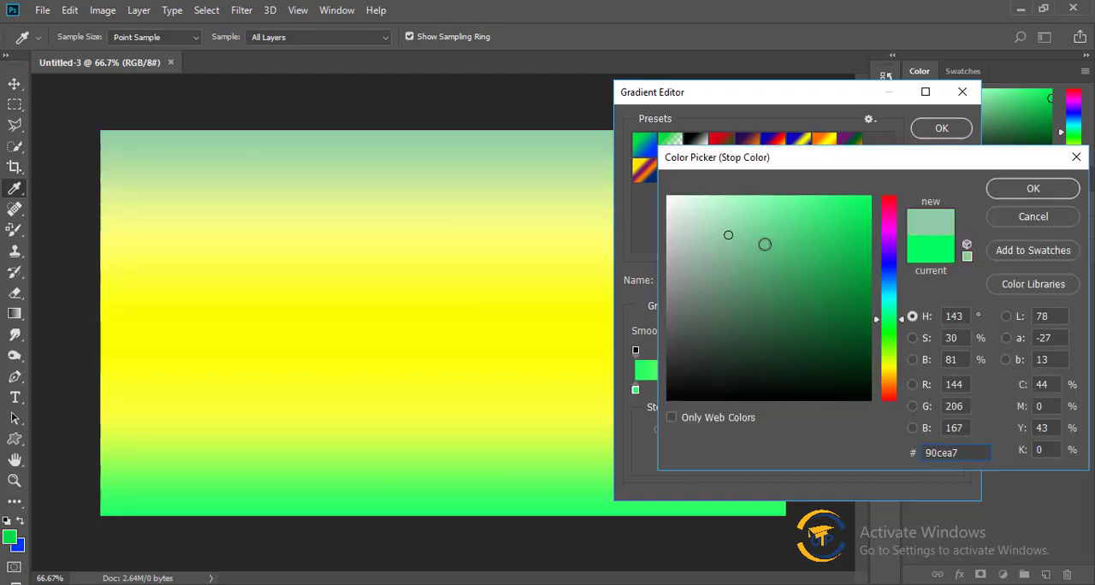
{"action": "left_click", "coordinate": [1044, 187]}
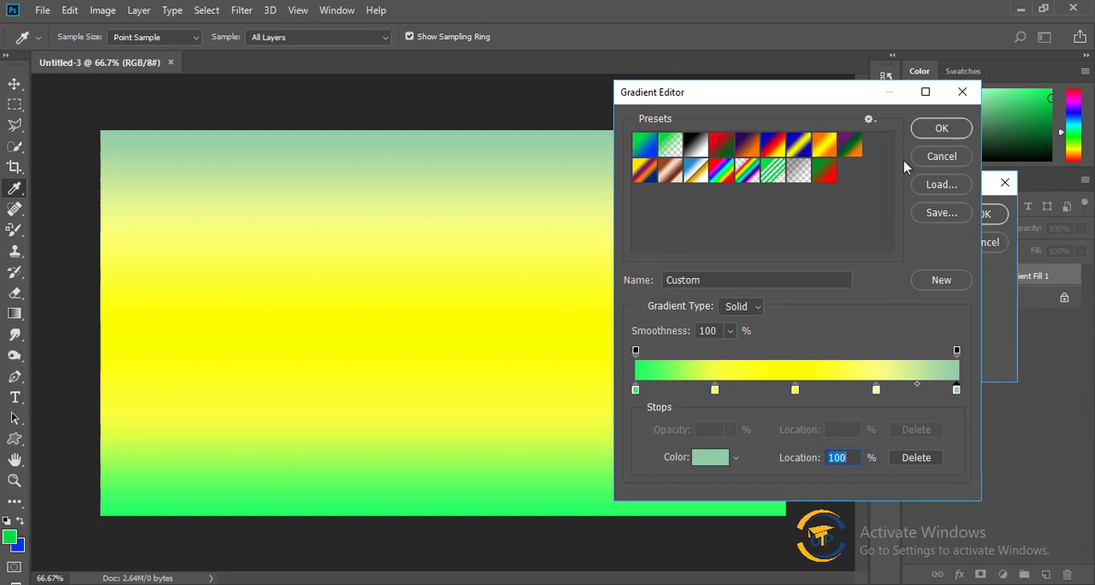
{"action": "left_click", "coordinate": [946, 128]}
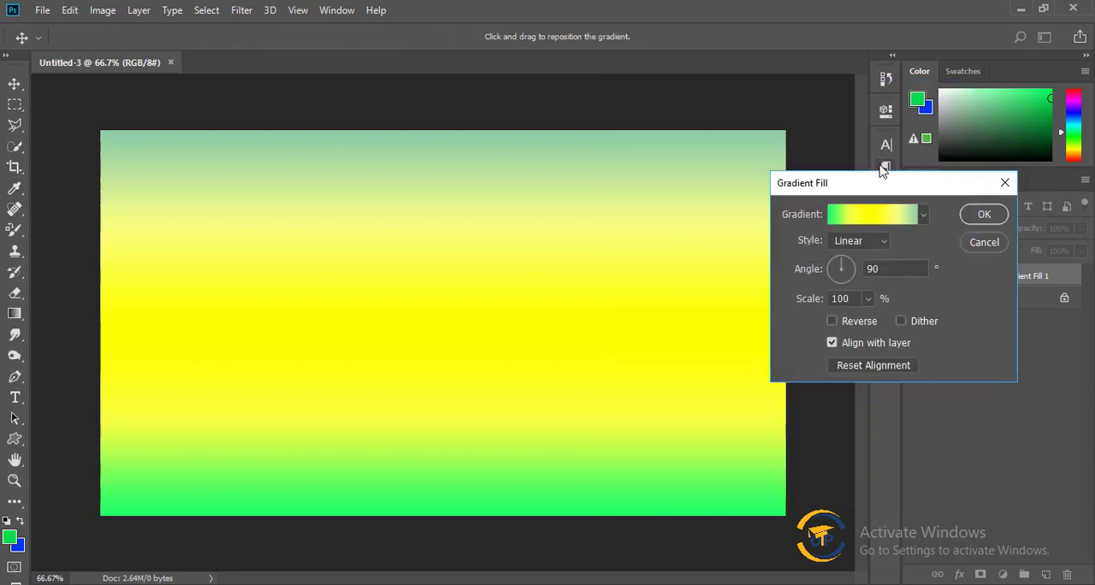
Preview the Diamond, Radial, Angle and Reflected styles on the gradient fill, and set the style to Radial.
{"action": "left_click_drag", "start_coordinate": [882, 186], "coordinate": [832, 127]}
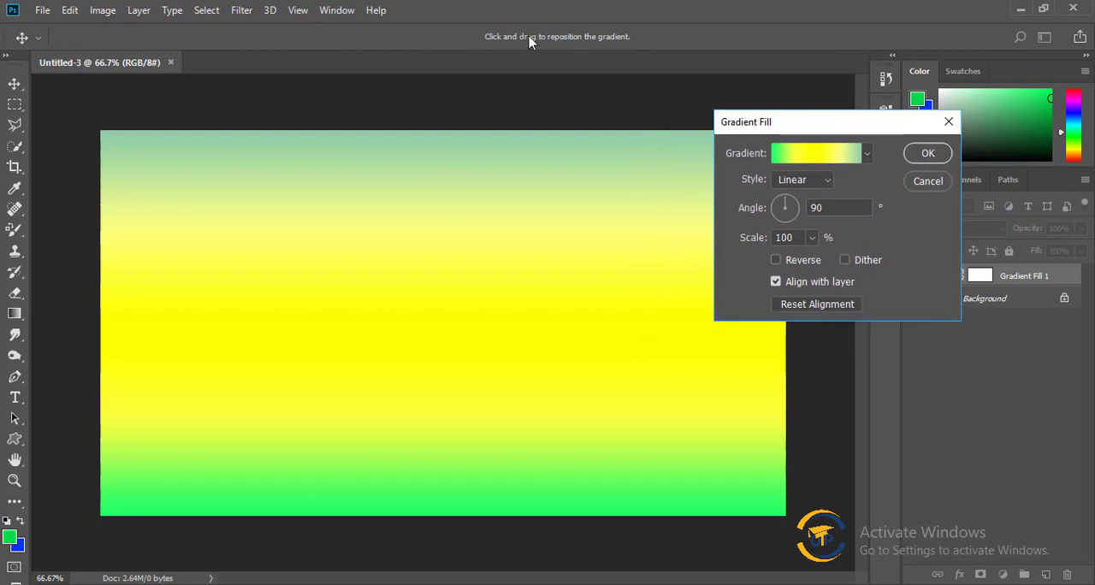
{"action": "left_click", "coordinate": [799, 181]}
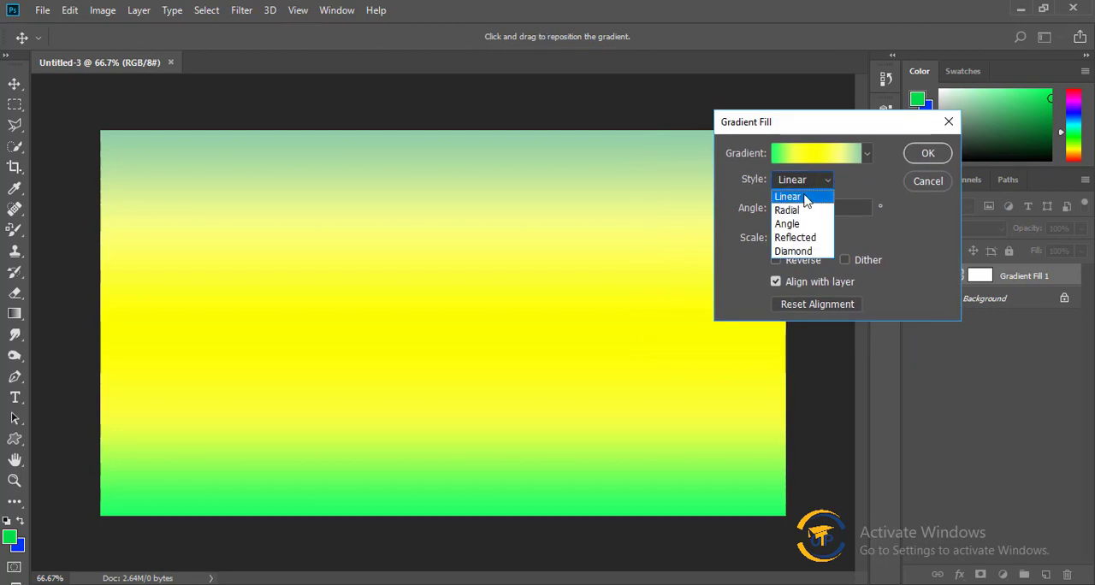
{"action": "left_click", "coordinate": [804, 250]}
{"action": "left_click", "coordinate": [799, 183]}
{"action": "left_click", "coordinate": [787, 209]}
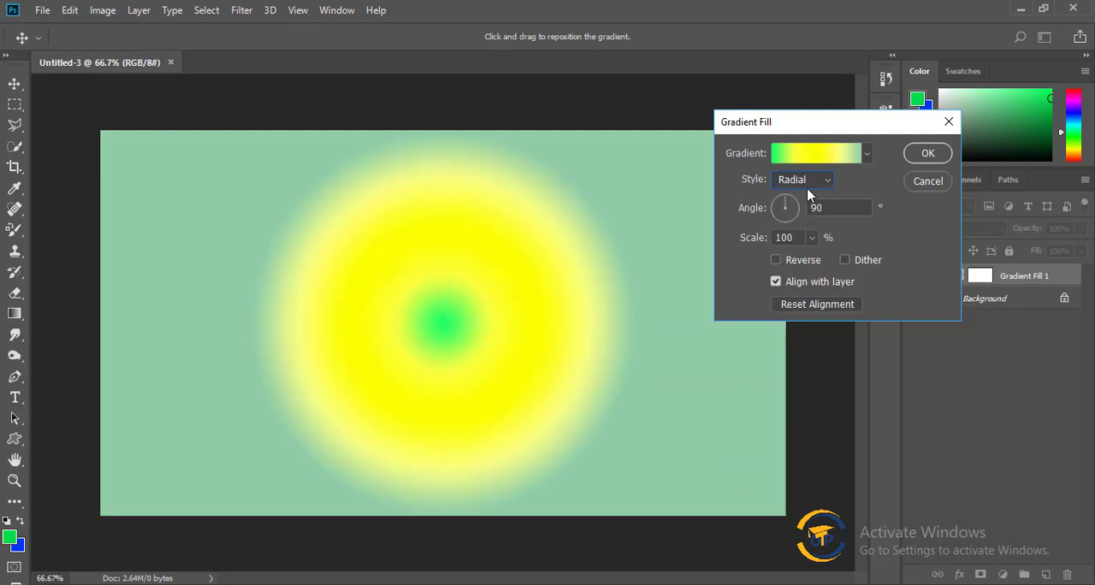
{"action": "left_click", "coordinate": [808, 180]}
{"action": "left_click", "coordinate": [808, 223]}
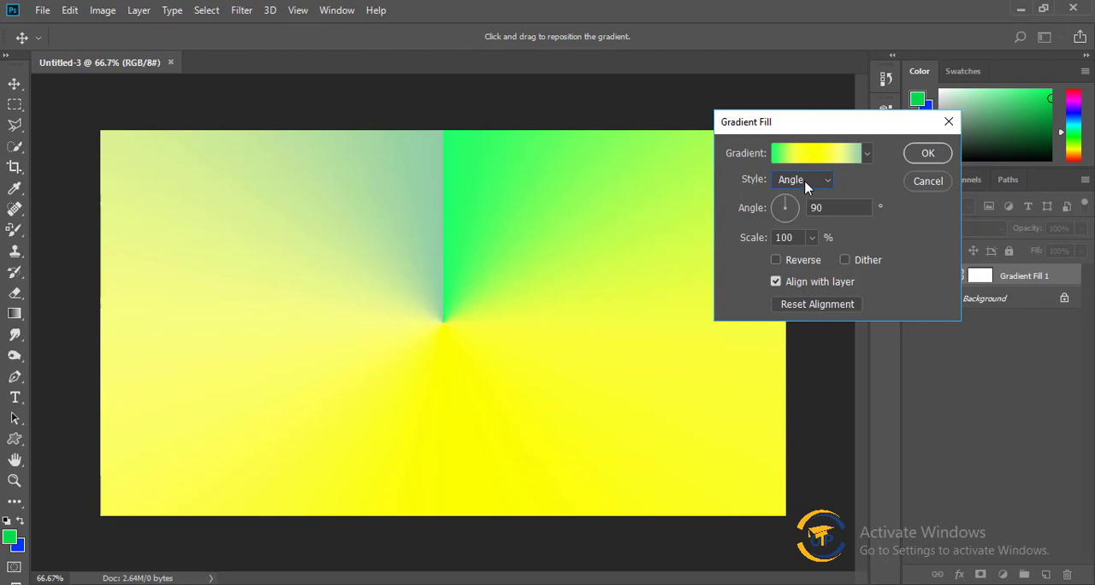
{"action": "left_click", "coordinate": [806, 183]}
{"action": "left_click", "coordinate": [808, 224]}
{"action": "left_click", "coordinate": [806, 182]}
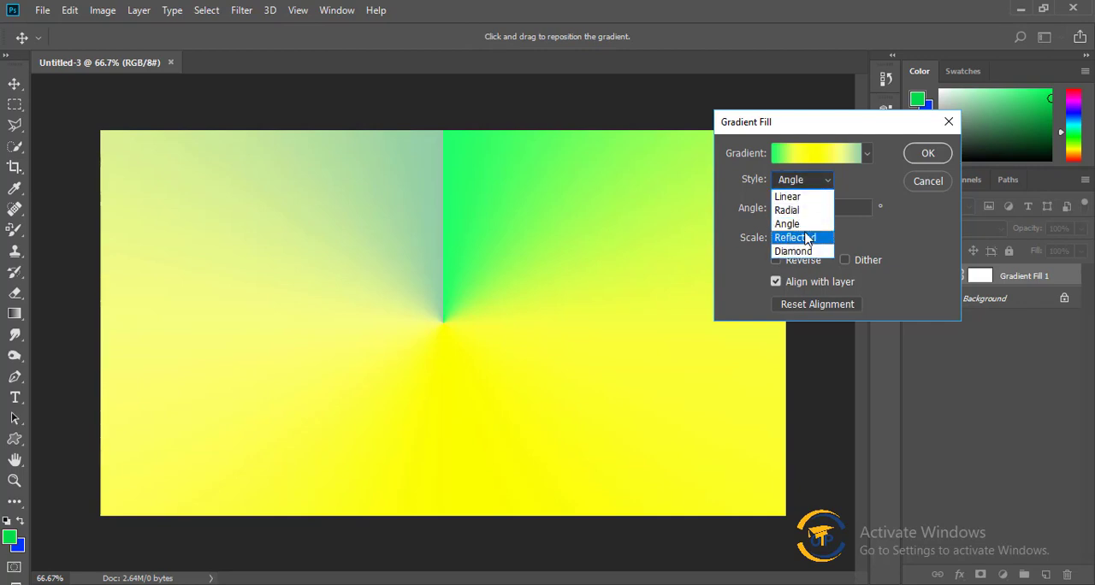
{"action": "left_click", "coordinate": [805, 237]}
{"action": "left_click", "coordinate": [804, 179]}
{"action": "left_click", "coordinate": [792, 251]}
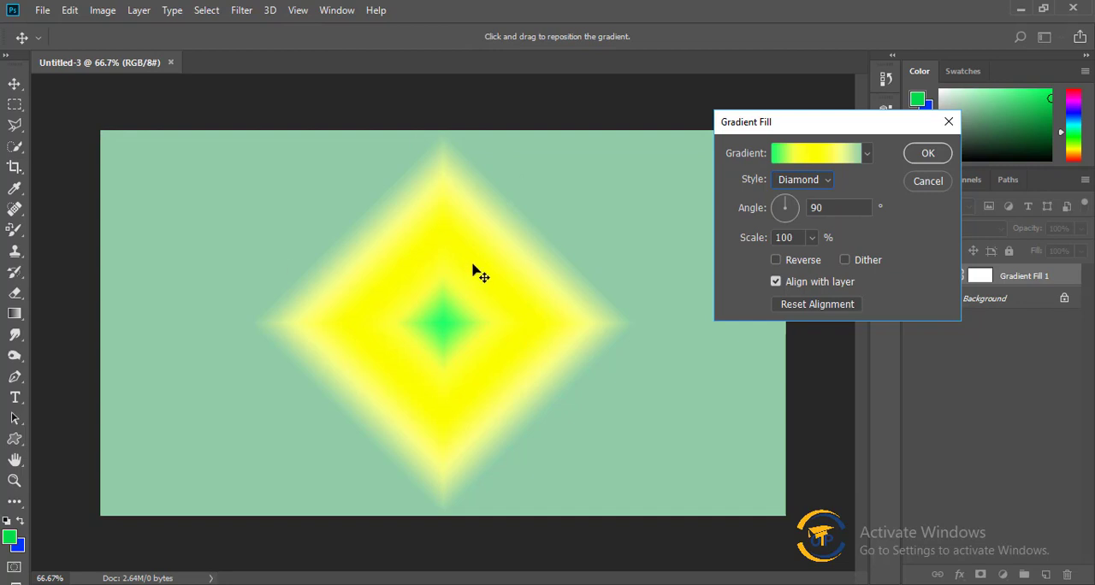
{"action": "left_click", "coordinate": [814, 183]}
{"action": "left_click", "coordinate": [813, 211]}
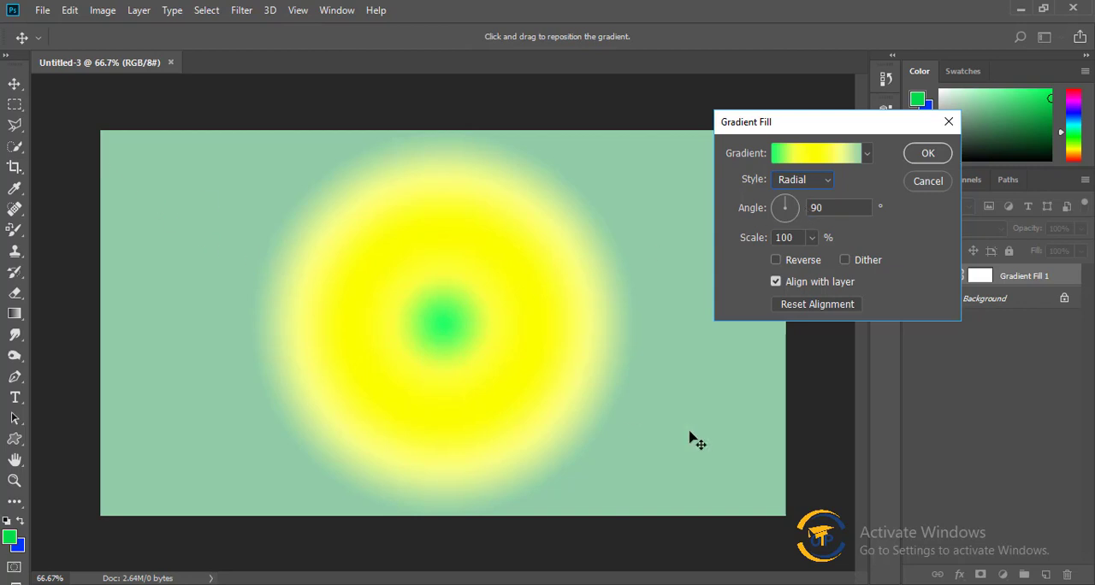
Try angles of 120 and 180 degrees on the radial fill, and set the angle back to 90 degrees.
{"action": "left_click", "coordinate": [846, 207]}
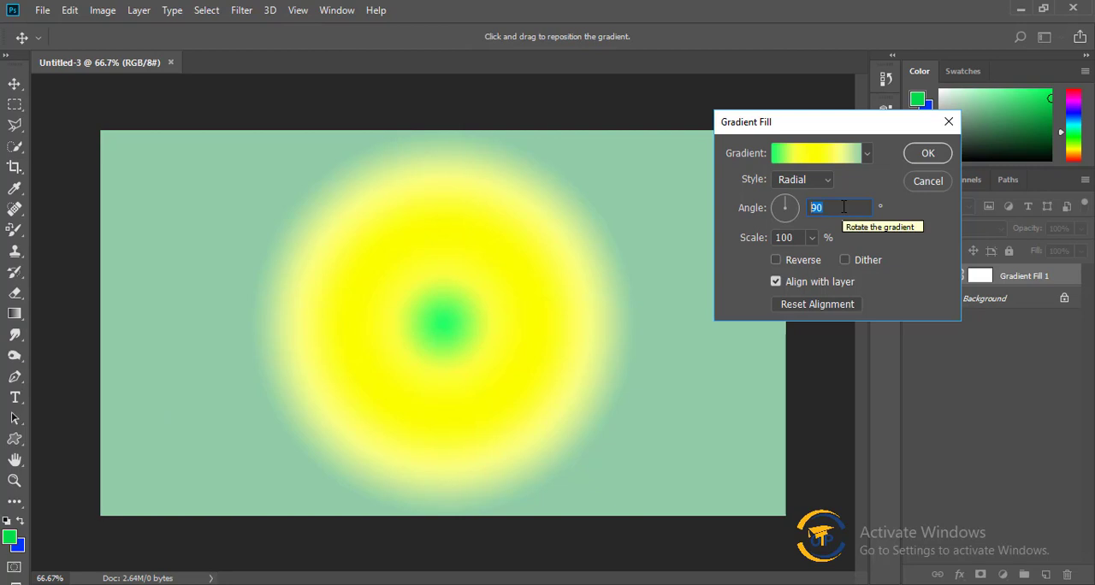
{"action": "type", "text": "120"}
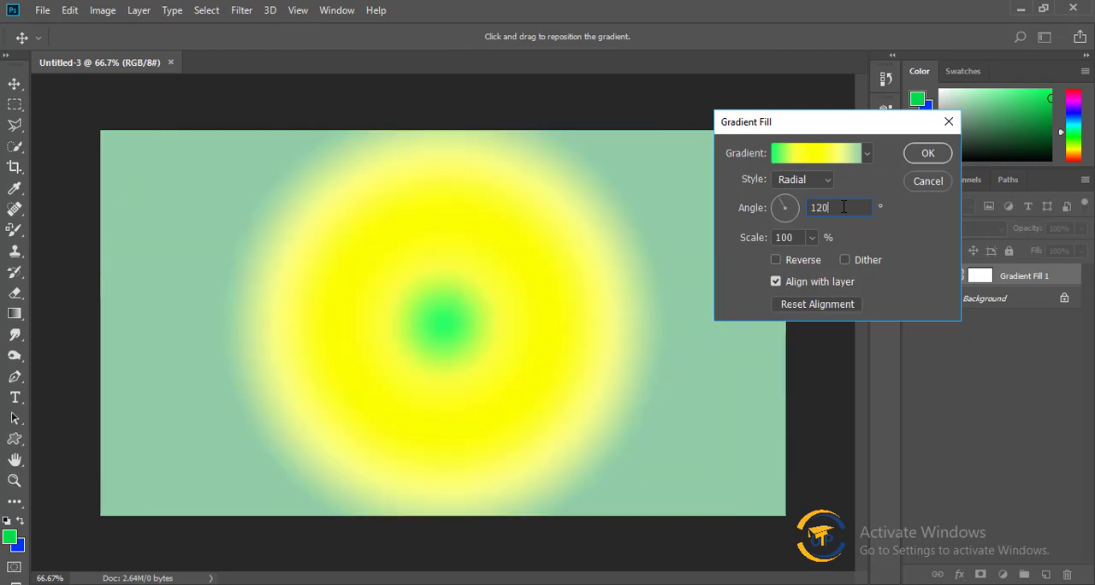
{"action": "double_click", "coordinate": [834, 207]}
{"action": "type", "text": "180"}
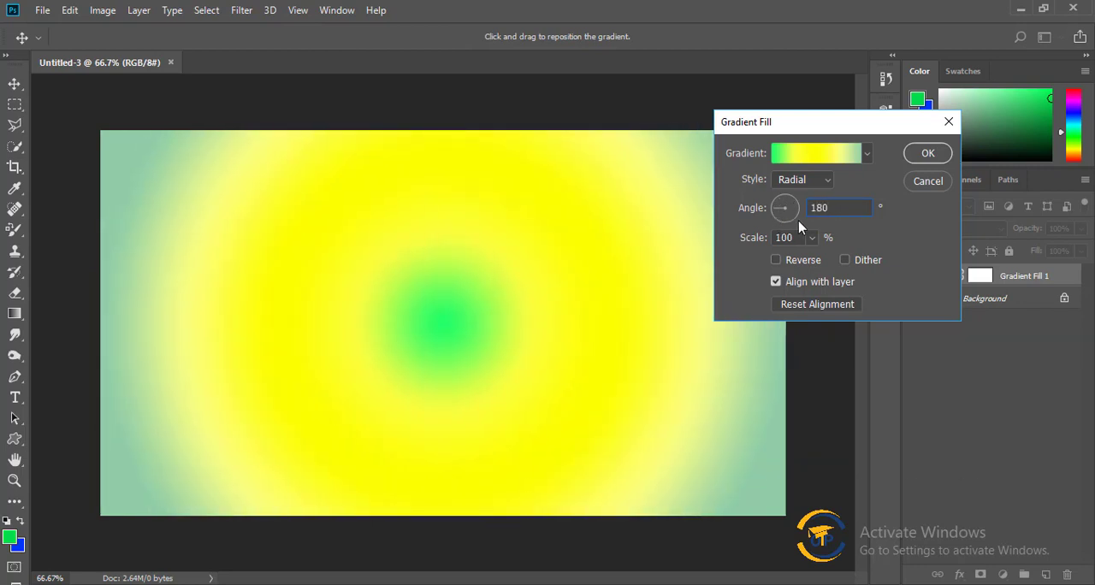
{"action": "mouse_move", "coordinate": [772, 207]}
{"action": "left_mouse_down"}
{"action": "mouse_move", "coordinate": [787, 203]}
{"action": "mouse_move", "coordinate": [773, 208]}
{"action": "mouse_move", "coordinate": [774, 220]}
{"action": "mouse_move", "coordinate": [797, 208]}
{"action": "mouse_move", "coordinate": [780, 223]}
{"action": "mouse_move", "coordinate": [770, 210]}
{"action": "left_mouse_up"}
{"action": "type", "text": "90"}
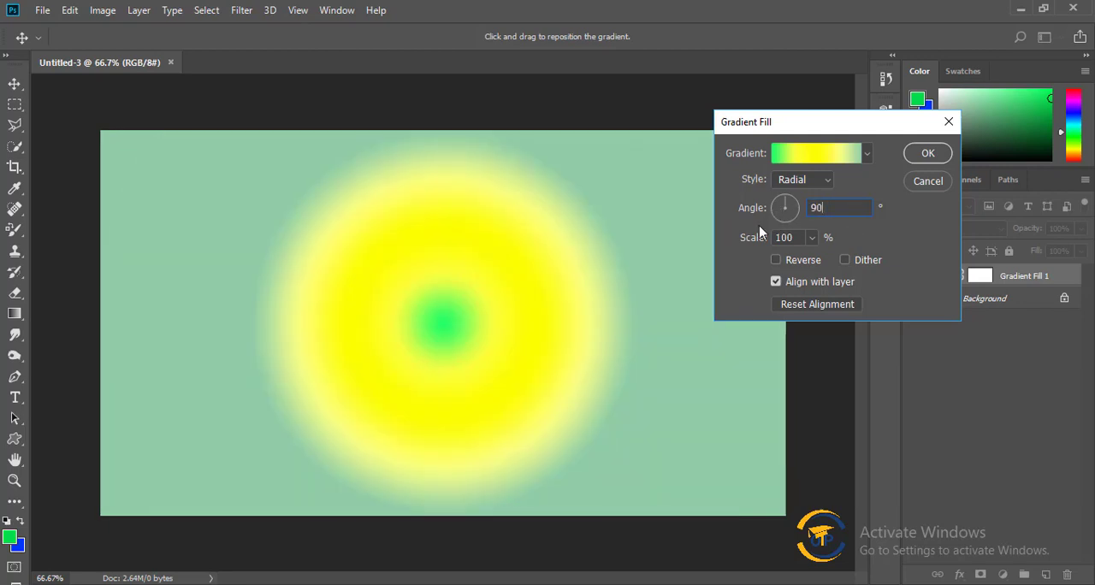
Try a scale of 210% on the radial fill, and set the scale back to 100%.
{"action": "left_click", "coordinate": [811, 237]}
{"action": "mouse_move", "coordinate": [814, 257]}
{"action": "left_mouse_down"}
{"action": "mouse_move", "coordinate": [875, 262]}
{"action": "mouse_move", "coordinate": [819, 261]}
{"action": "left_mouse_up"}
{"action": "left_click", "coordinate": [895, 231]}
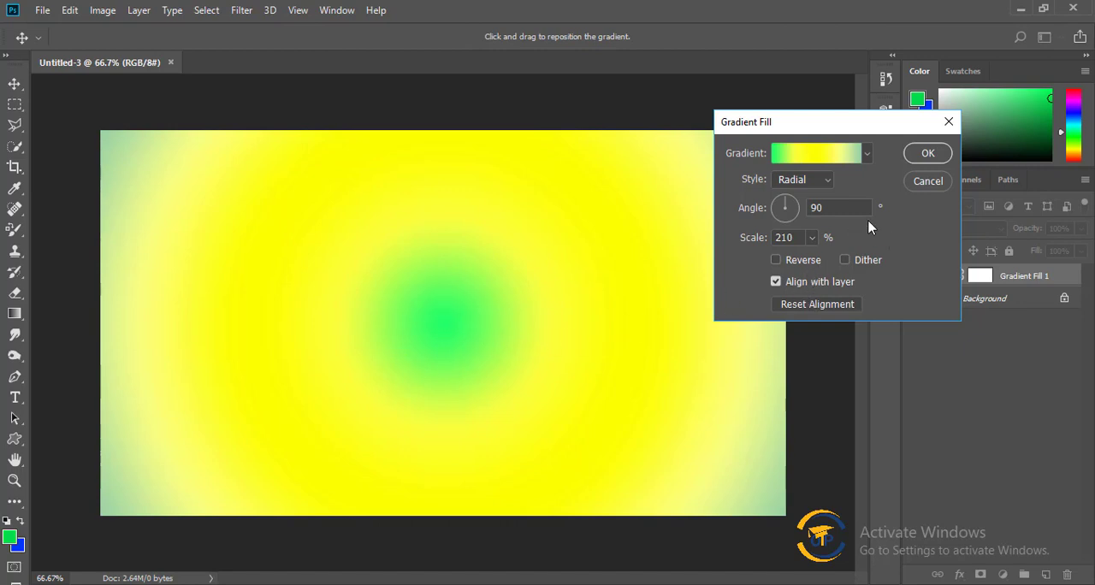
{"action": "left_click", "coordinate": [811, 239]}
{"action": "left_click_drag", "start_coordinate": [810, 263], "coordinate": [802, 259]}
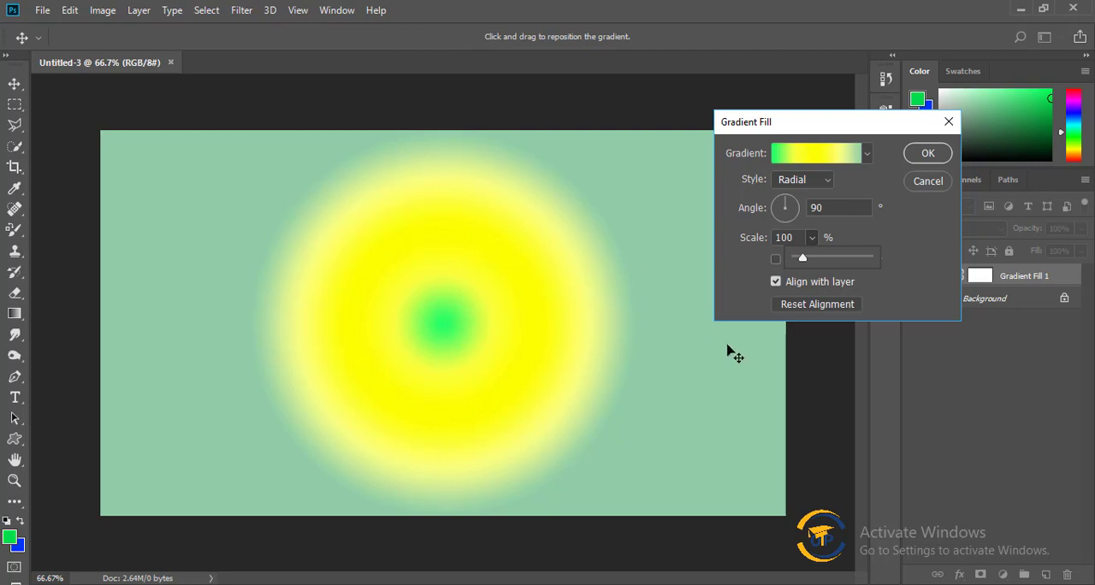
{"action": "left_click", "coordinate": [904, 245]}
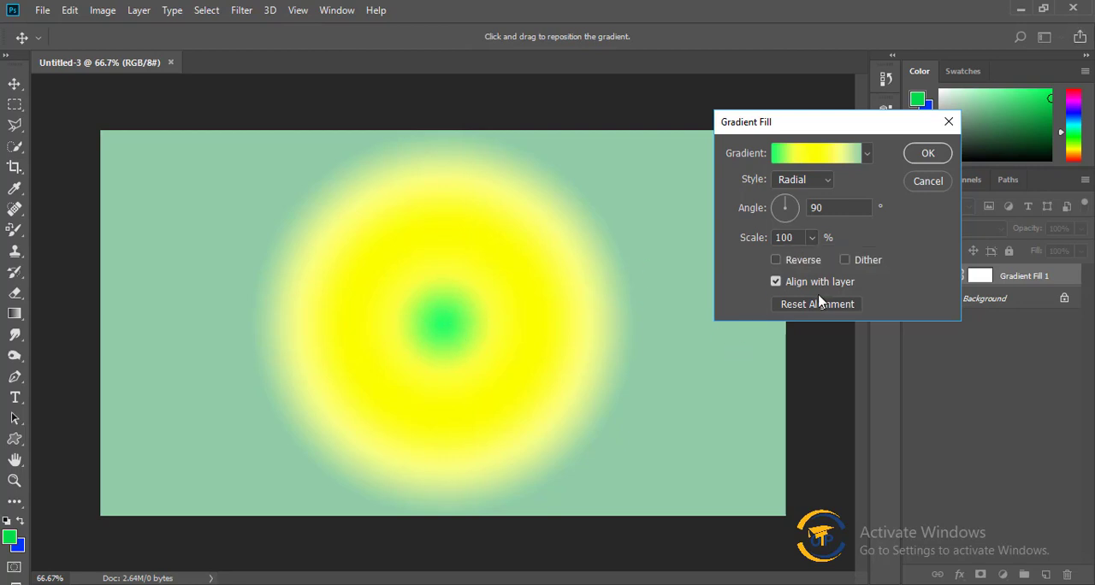
Reverse the color order of the radial gradient fill.
{"action": "left_click", "coordinate": [777, 260]}
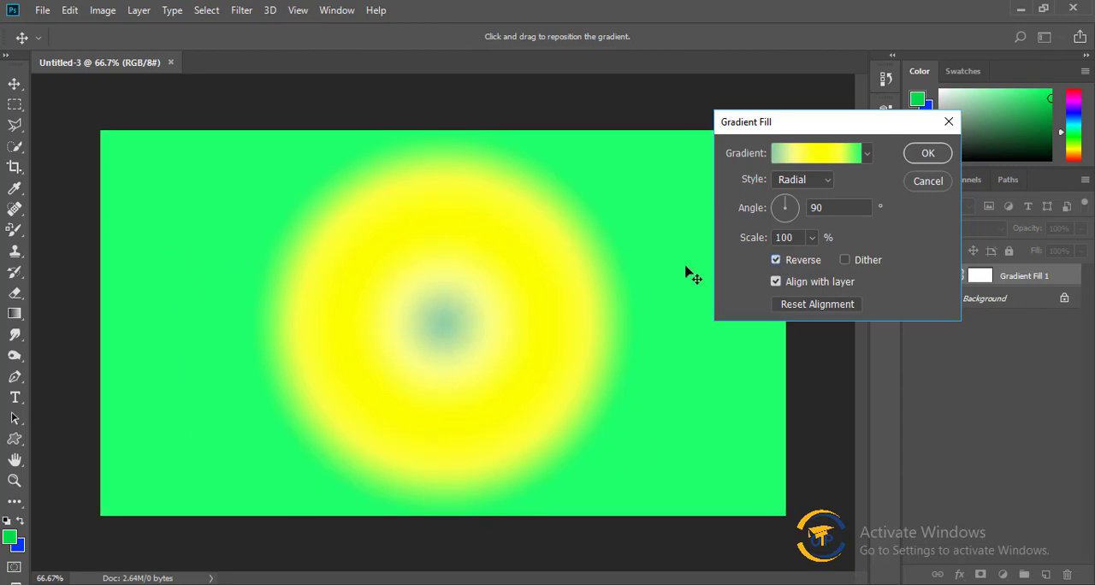
Apply the reversed radial gradient fill to the layer.
{"action": "left_click", "coordinate": [928, 155]}
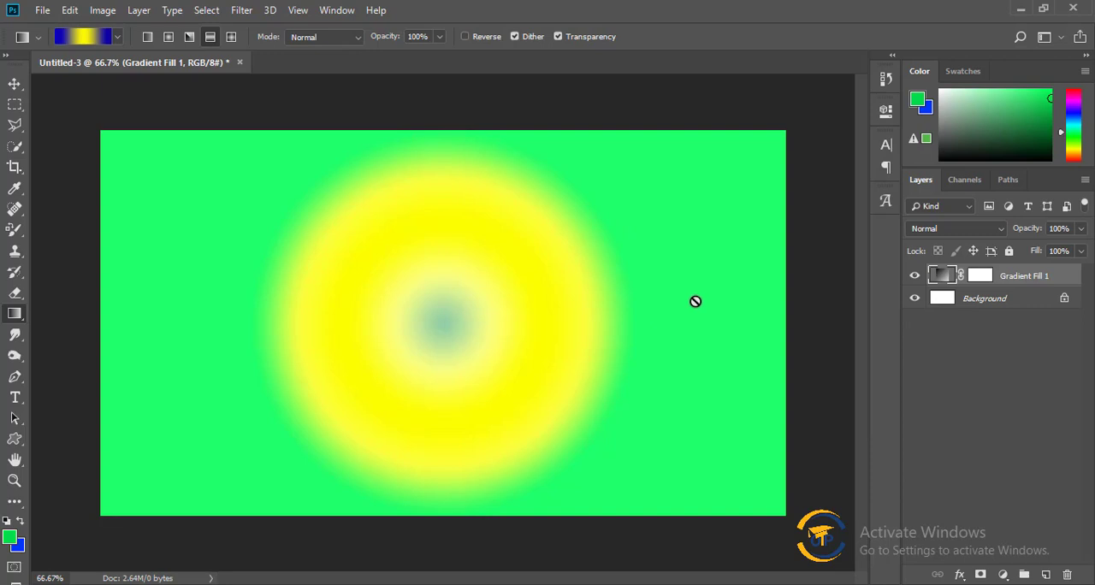
Reopen the gradient fill for editing and try #ff3000 on the color stop at location 100%.
{"action": "double_click", "coordinate": [941, 278]}
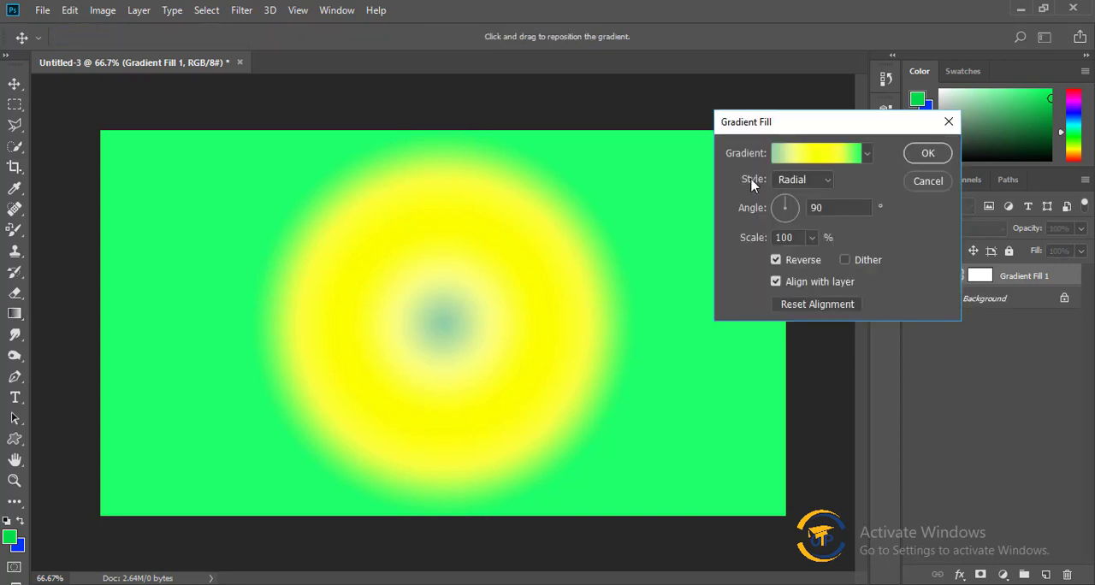
{"action": "left_click", "coordinate": [813, 153]}
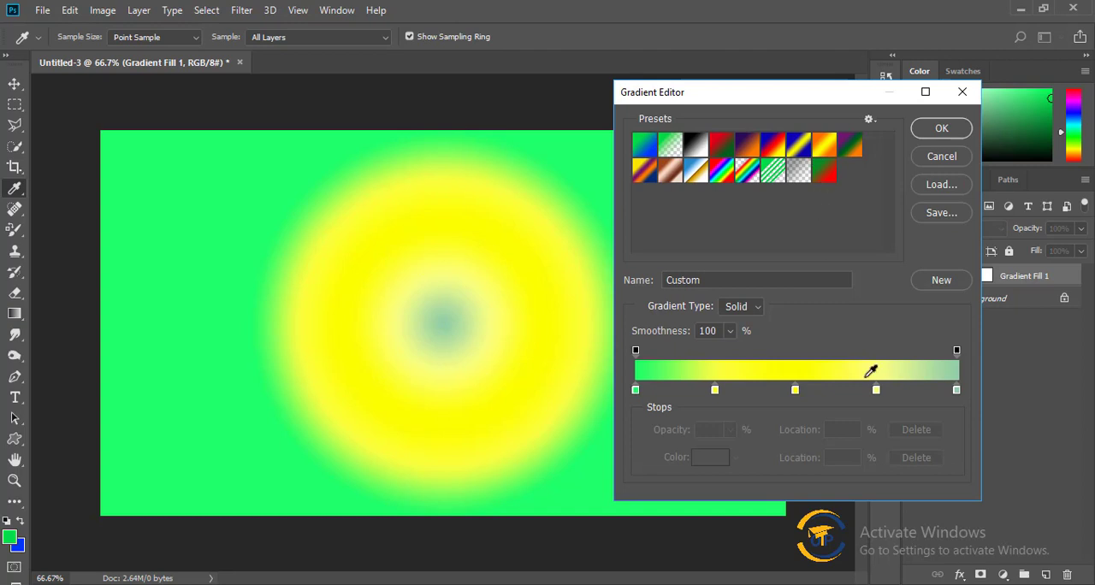
{"action": "left_click", "coordinate": [956, 391]}
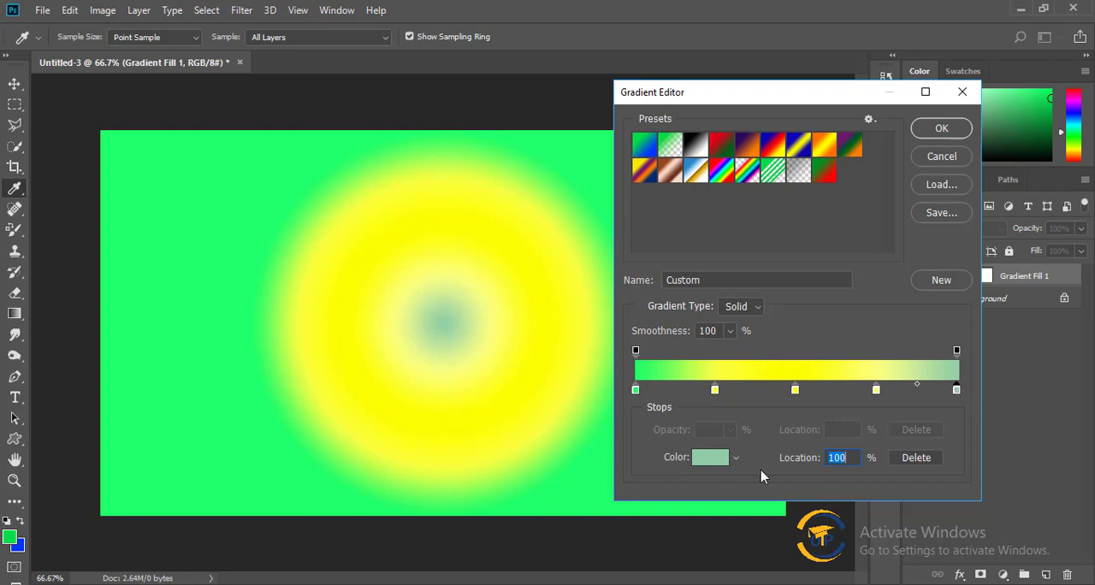
{"action": "left_click", "coordinate": [713, 462]}
{"action": "left_click_drag", "start_coordinate": [855, 208], "coordinate": [881, 193]}
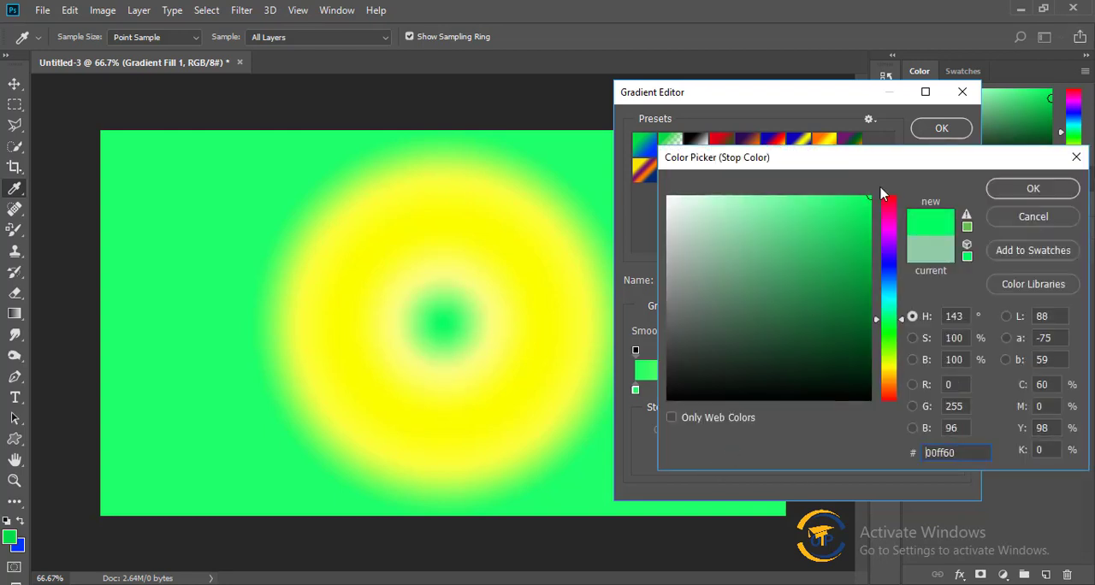
{"action": "left_click_drag", "start_coordinate": [895, 350], "coordinate": [888, 392]}
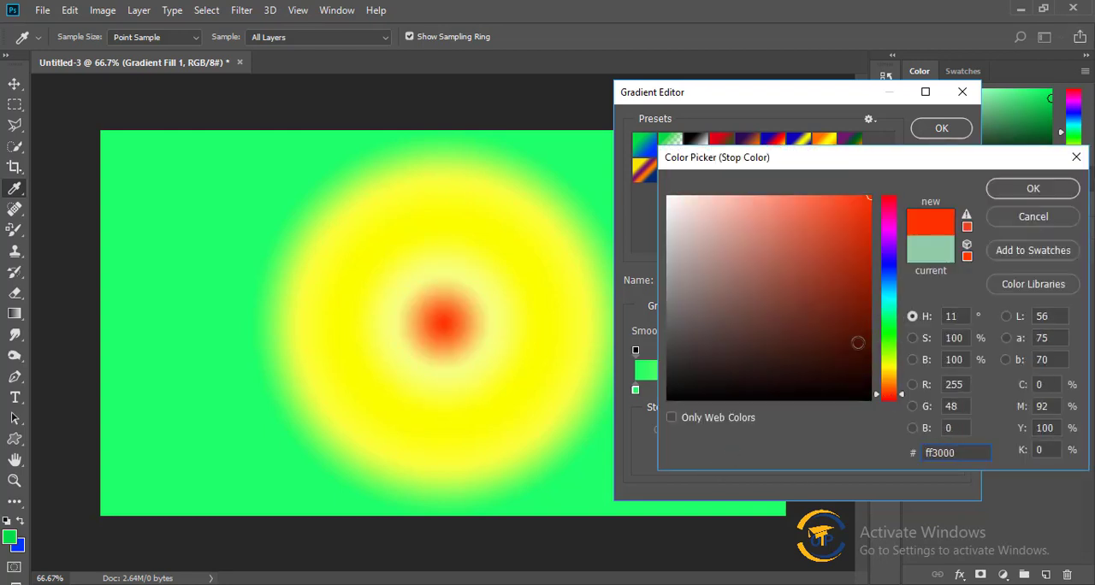
{"action": "left_click", "coordinate": [1070, 190]}
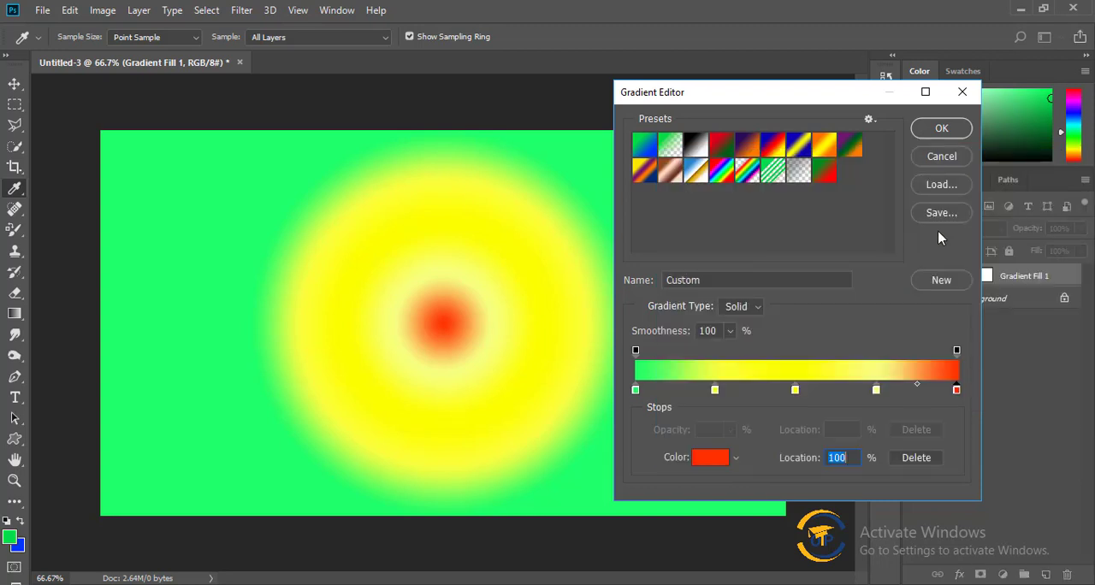
Preview presets such as Black, White, Violet, Green, Orange and Red, Green on the radial fill, and discard all gradient edits.
{"action": "left_click", "coordinate": [650, 153]}
{"action": "left_click", "coordinate": [697, 151]}
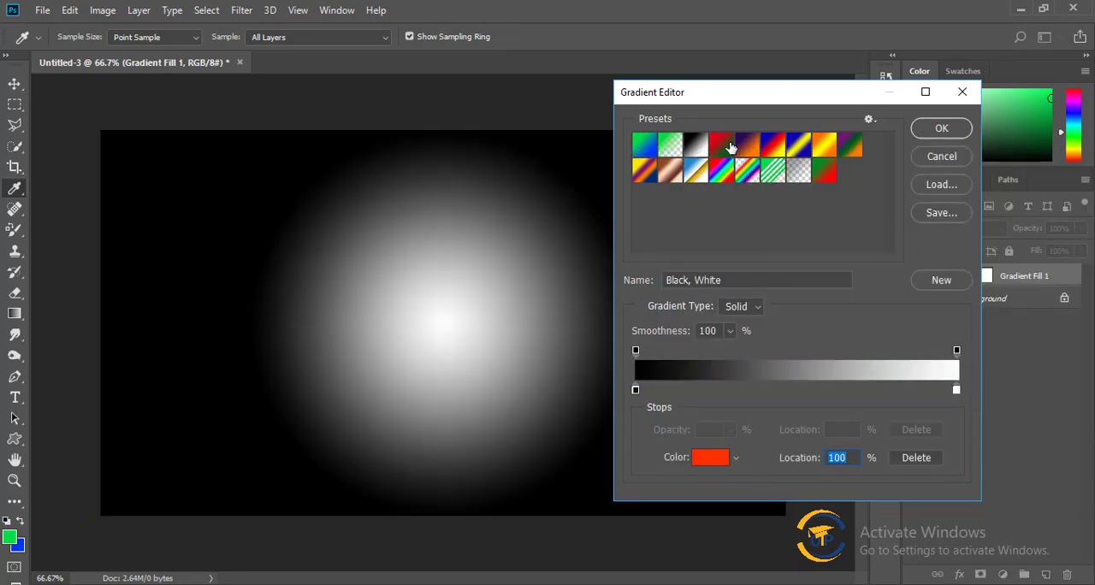
{"action": "left_click", "coordinate": [724, 149]}
{"action": "left_click", "coordinate": [753, 150]}
{"action": "left_click", "coordinate": [773, 147]}
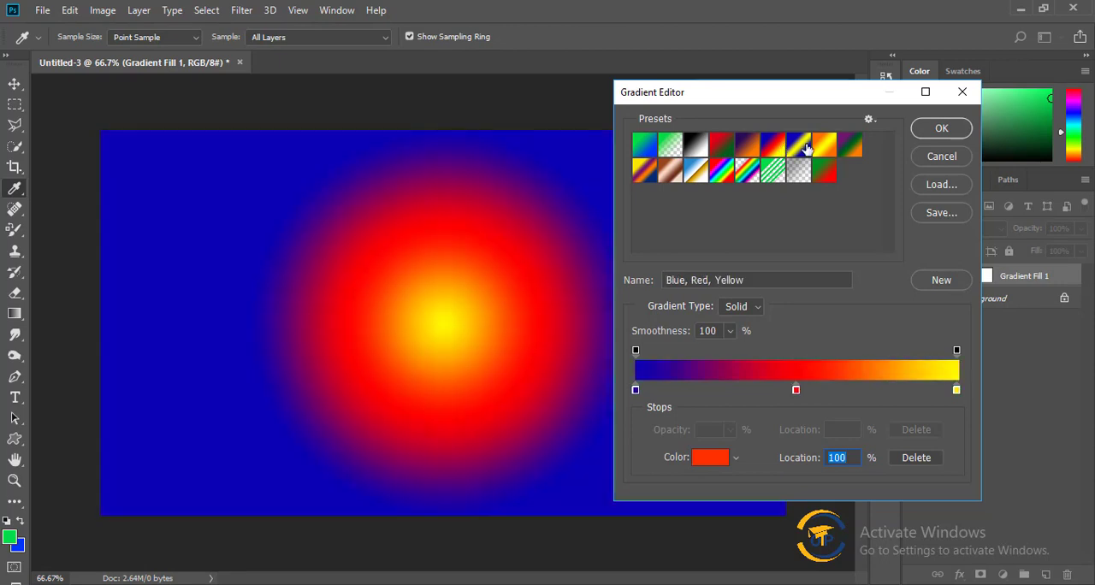
{"action": "left_click", "coordinate": [798, 147]}
{"action": "left_click", "coordinate": [824, 148]}
{"action": "left_click", "coordinate": [851, 151]}
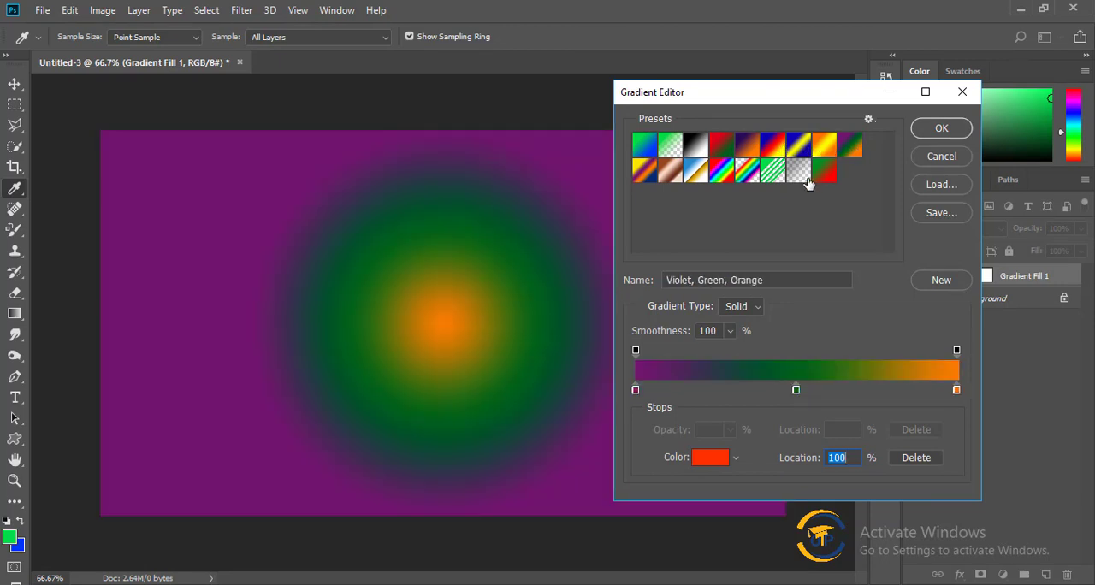
{"action": "left_click", "coordinate": [806, 176]}
{"action": "left_click", "coordinate": [648, 151]}
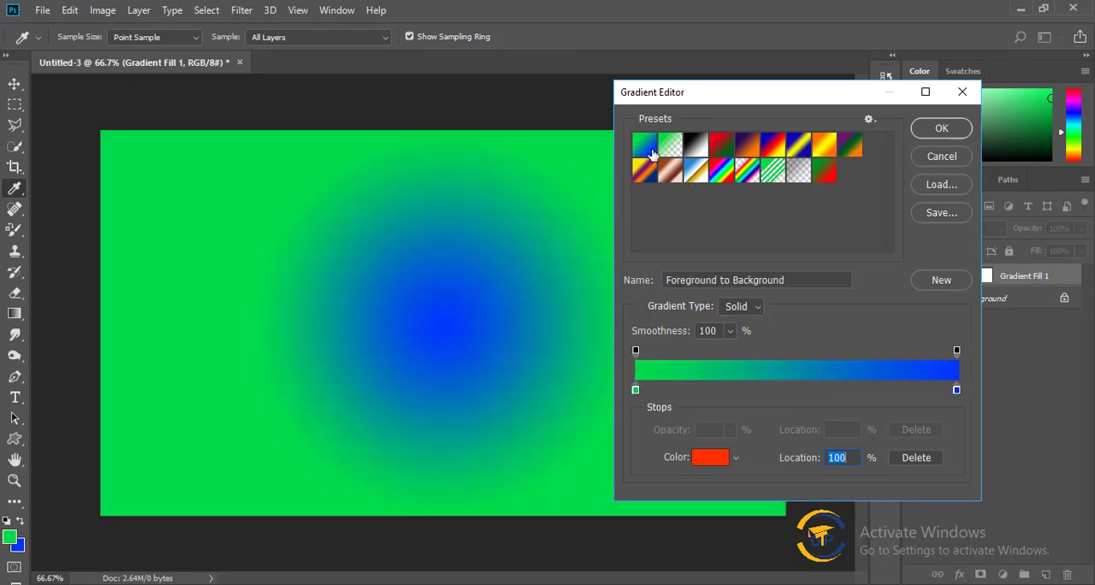
{"action": "left_click", "coordinate": [639, 178]}
{"action": "left_click", "coordinate": [697, 149]}
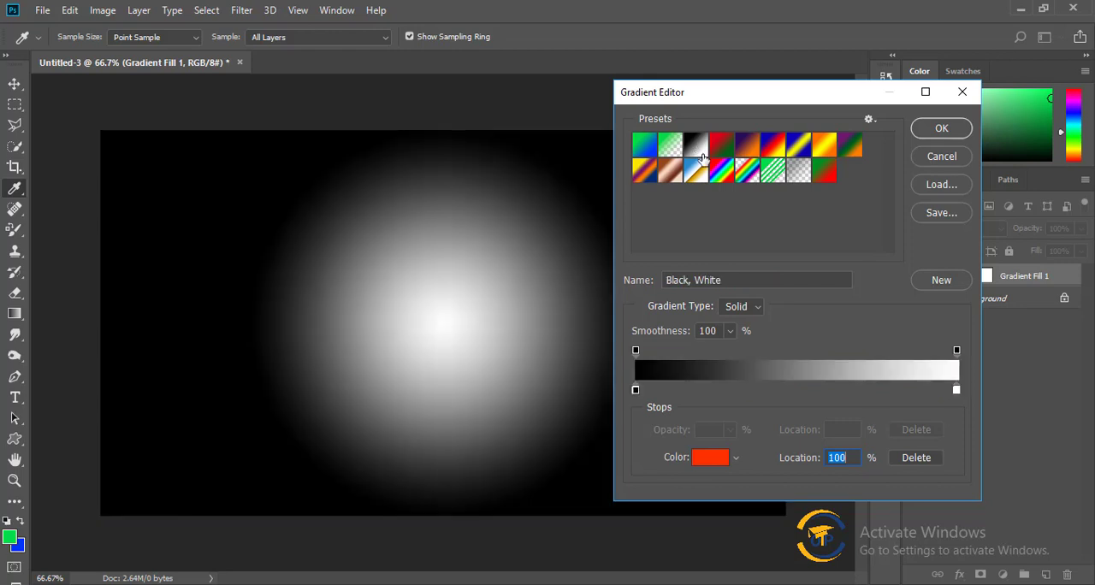
{"action": "left_click", "coordinate": [826, 174]}
{"action": "left_click", "coordinate": [828, 176]}
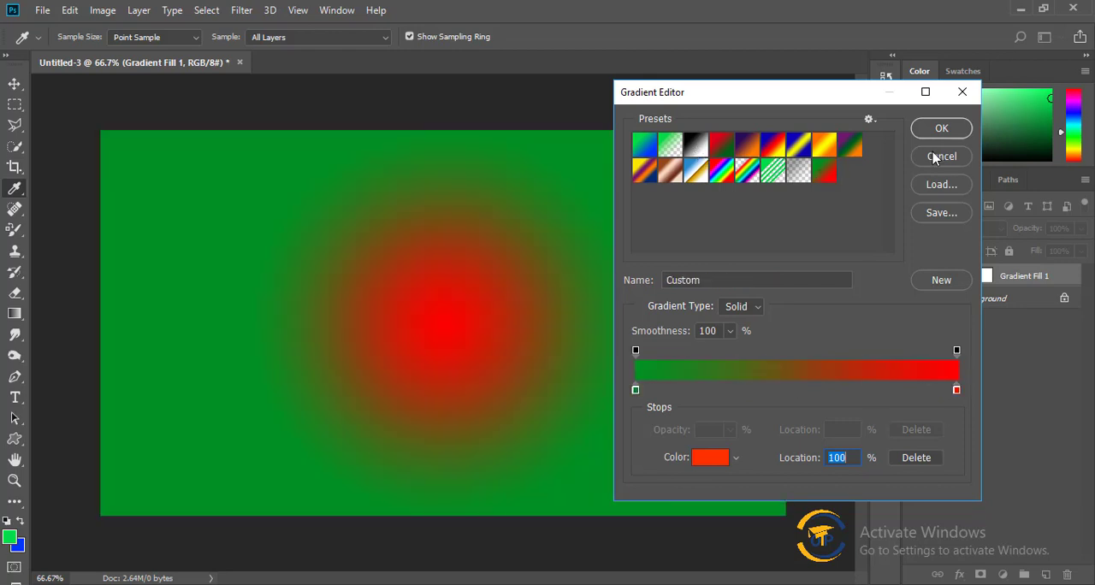
{"action": "left_click", "coordinate": [727, 149]}
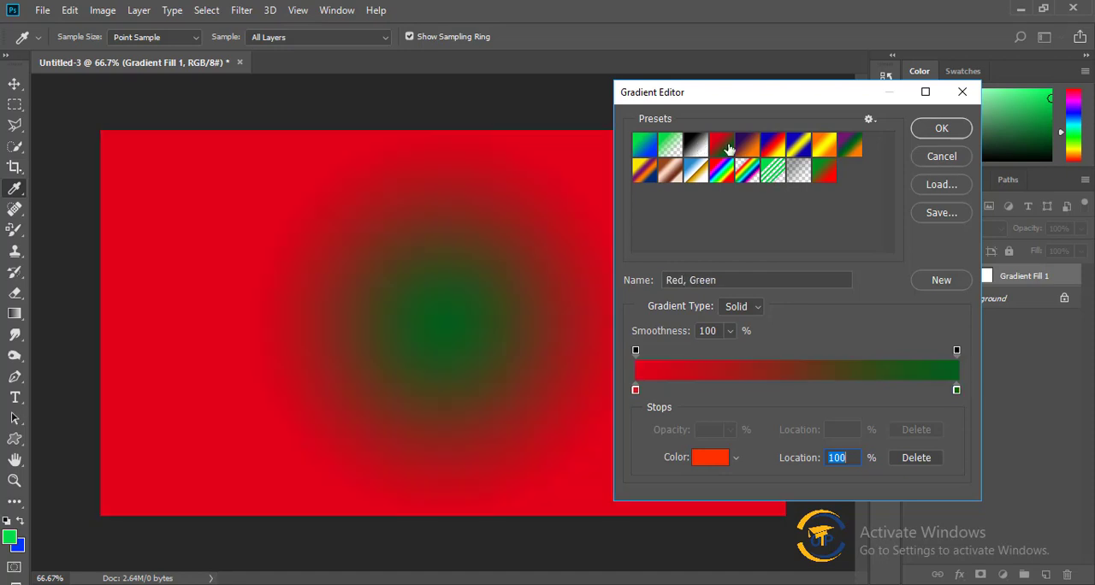
{"action": "left_click", "coordinate": [934, 162]}
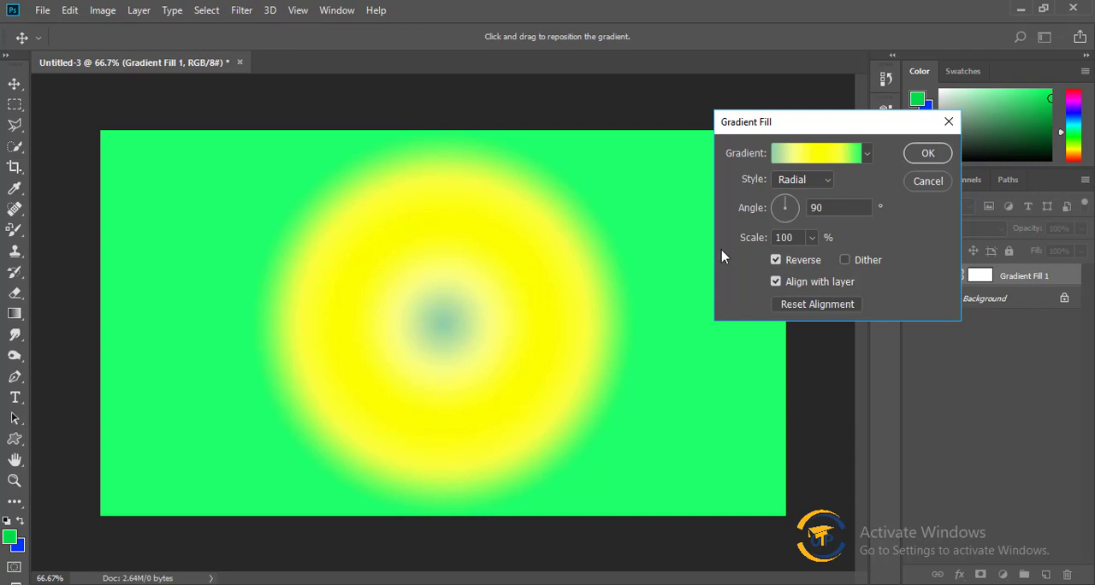
Save the fill's green-yellow Custom gradient as a new preset and apply the fill settings.
{"action": "left_click", "coordinate": [817, 154]}
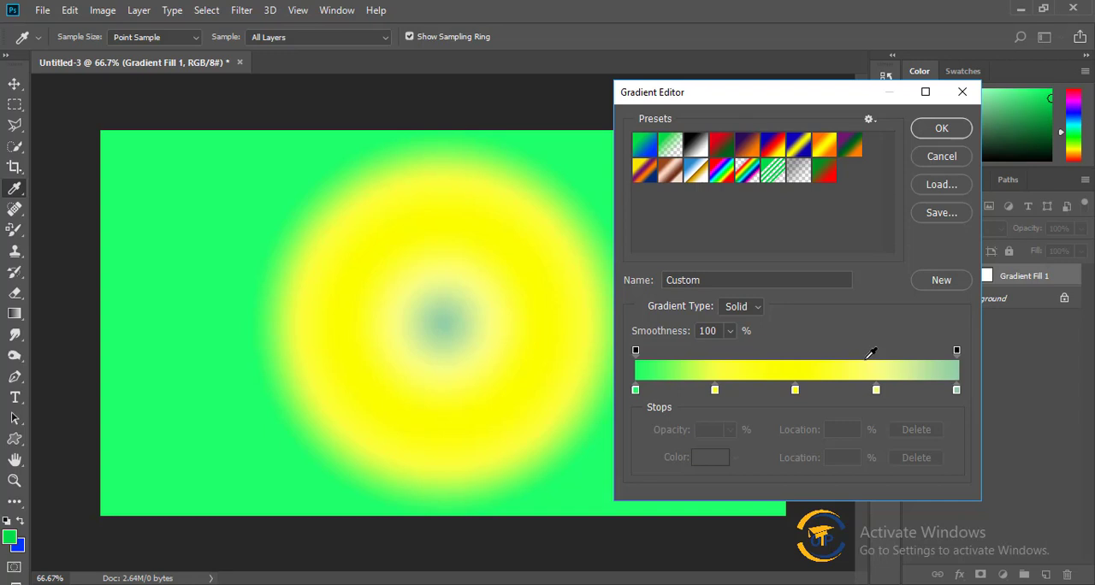
{"action": "left_click", "coordinate": [940, 279]}
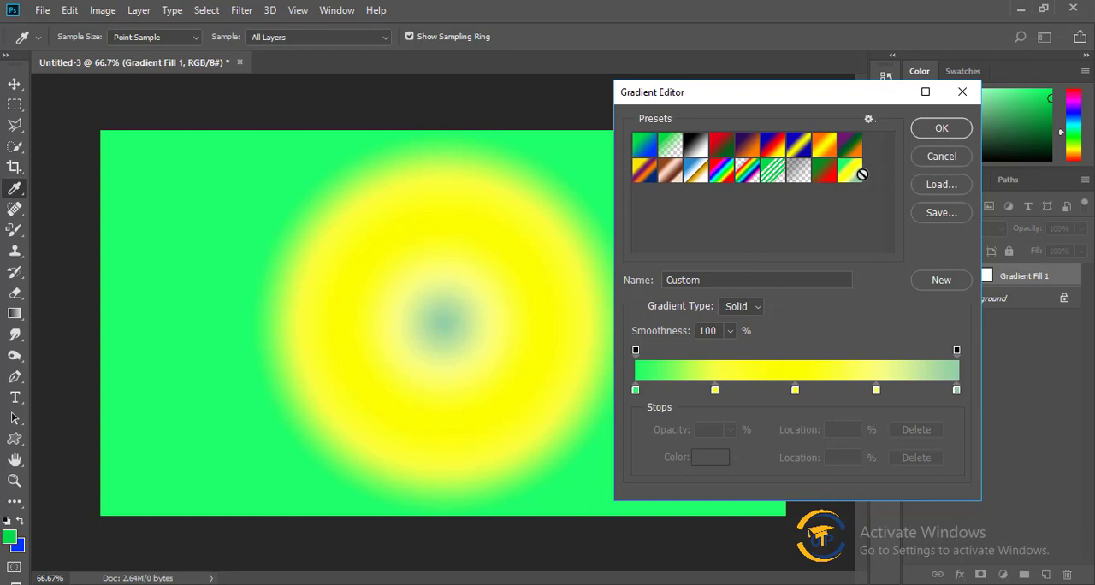
{"action": "left_click", "coordinate": [944, 130]}
{"action": "left_click", "coordinate": [928, 153]}
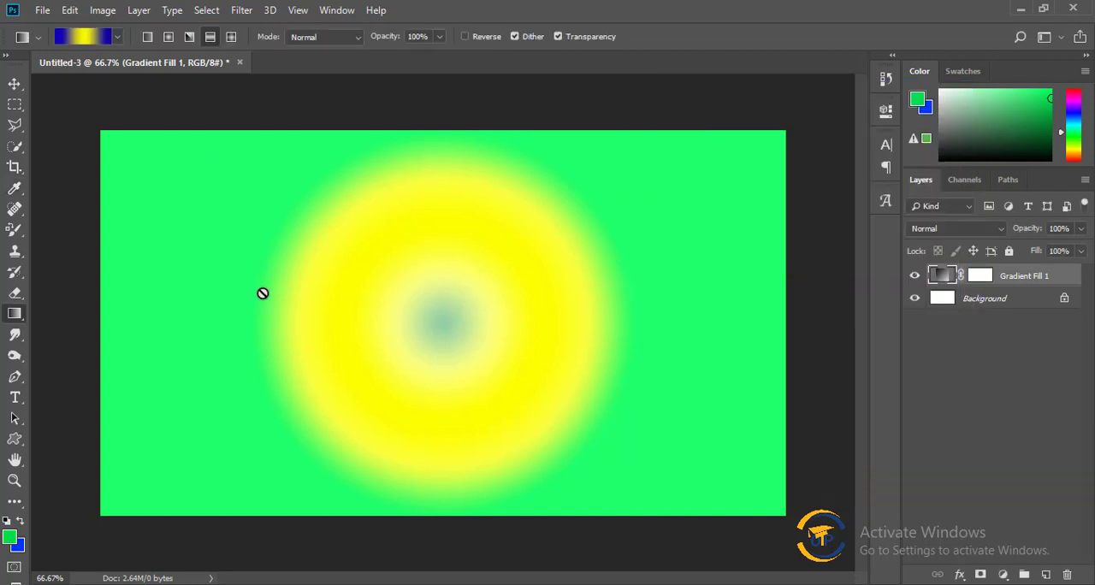
Create a new blank document.
{"action": "left_click", "coordinate": [41, 10]}
{"action": "left_click", "coordinate": [56, 29]}
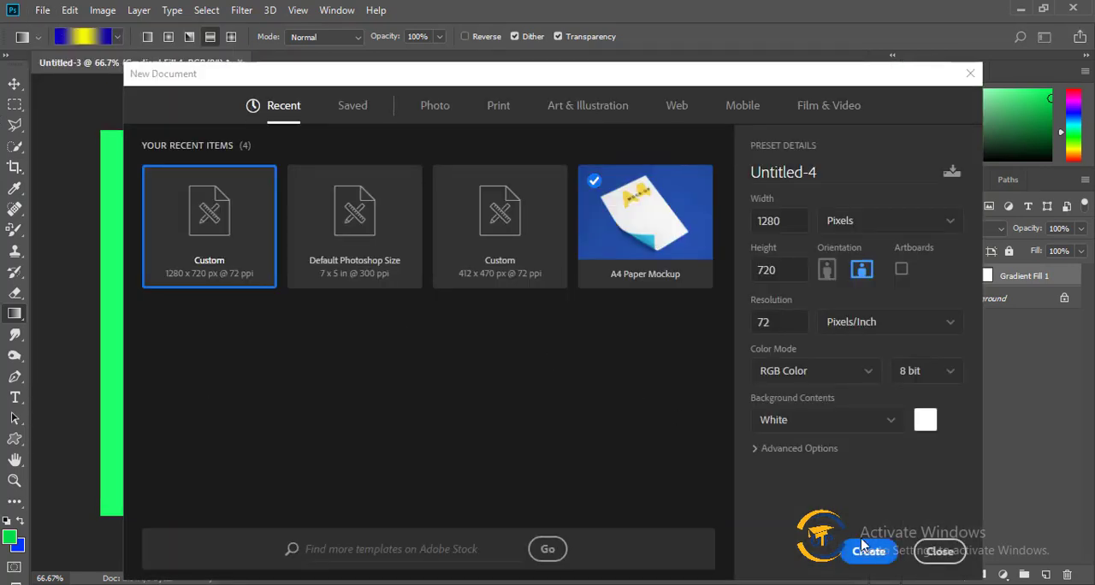
{"action": "left_click", "coordinate": [866, 548]}
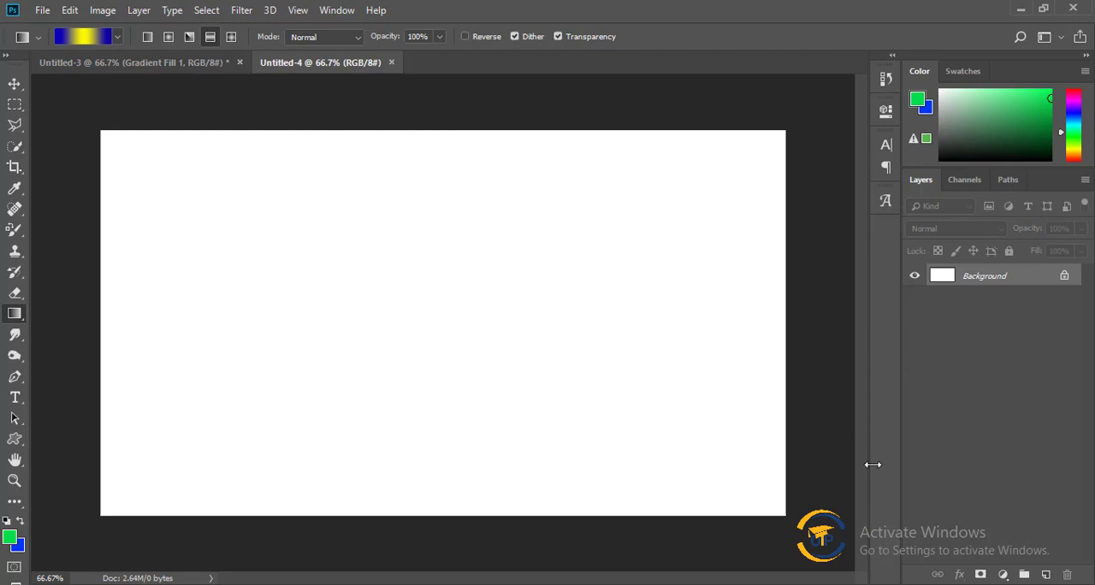
Add a linear Gradient fill layer at 90 degrees using the saved green-yellow Custom preset.
{"action": "left_click", "coordinate": [1001, 574]}
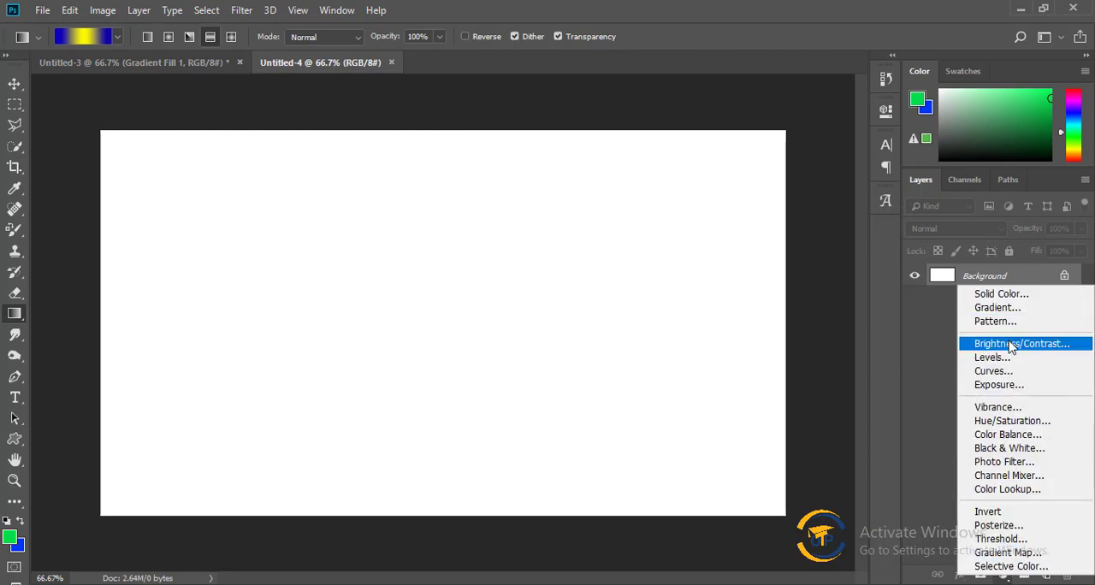
{"action": "left_click", "coordinate": [1009, 308]}
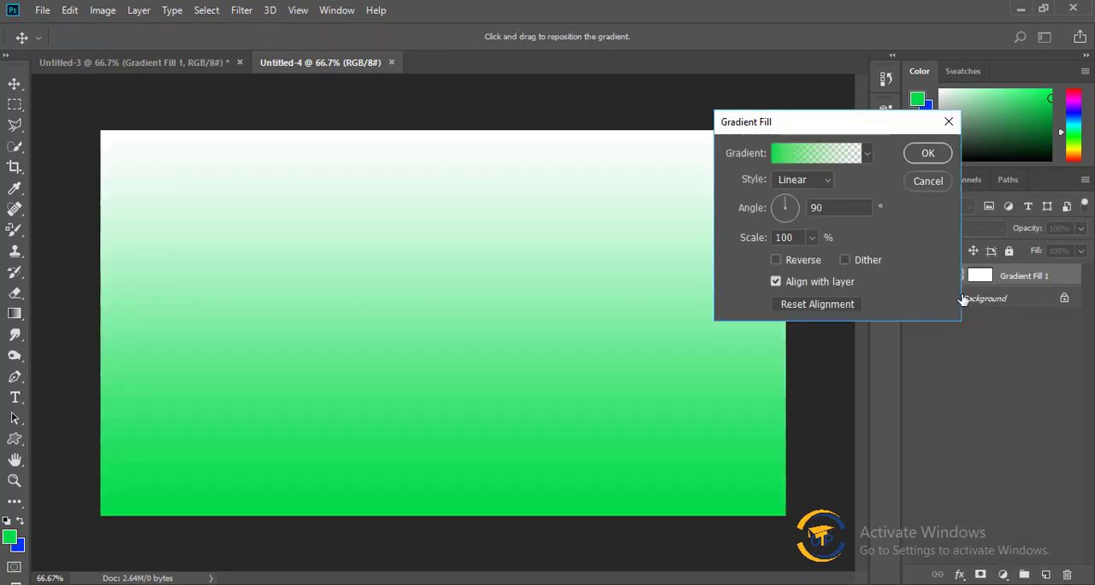
{"action": "left_click", "coordinate": [843, 160]}
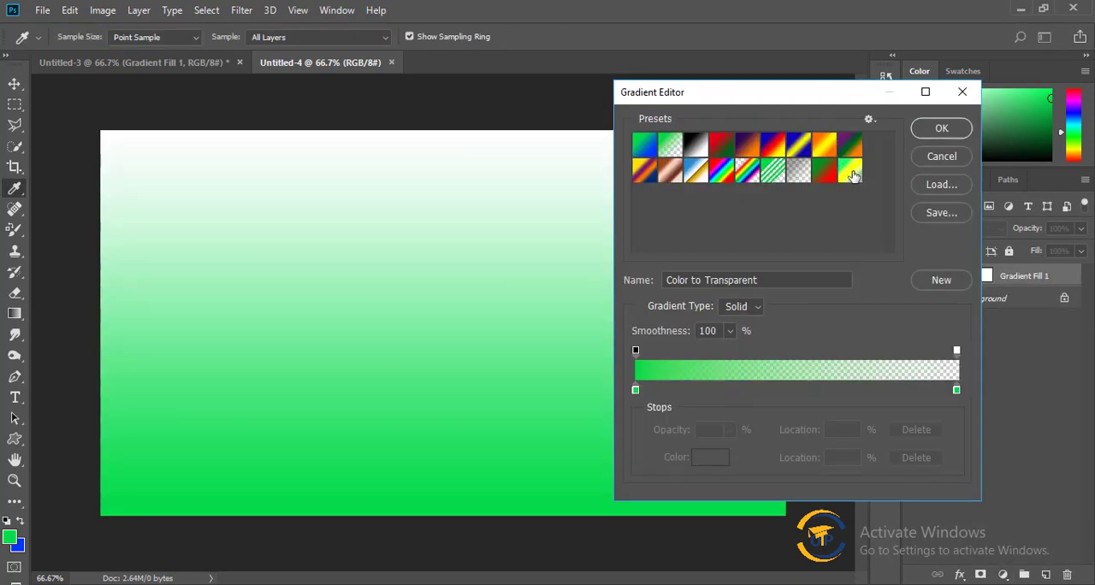
{"action": "left_click", "coordinate": [853, 175]}
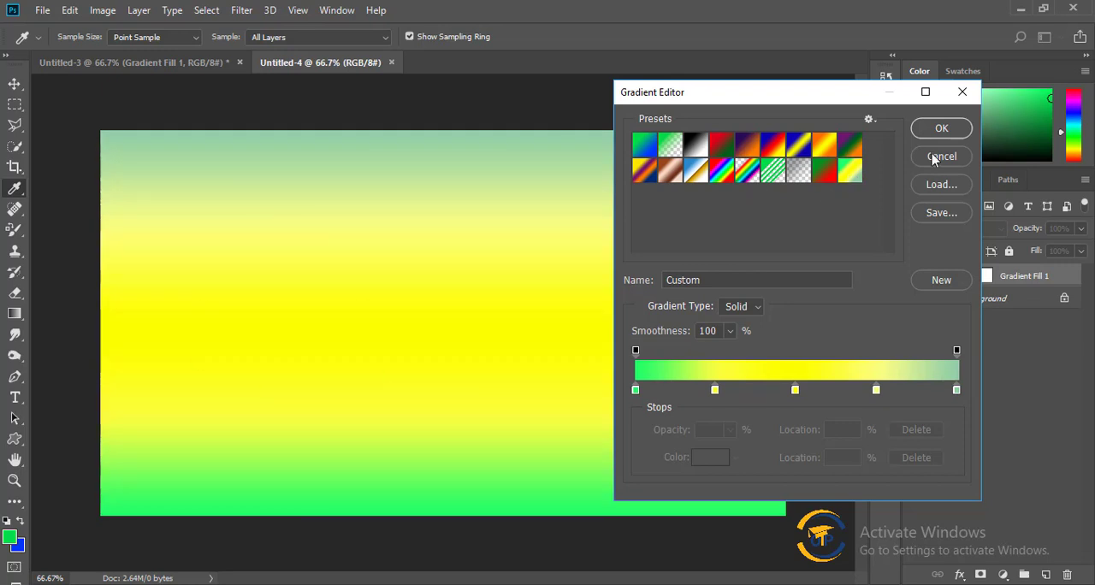
{"action": "left_click", "coordinate": [968, 130]}
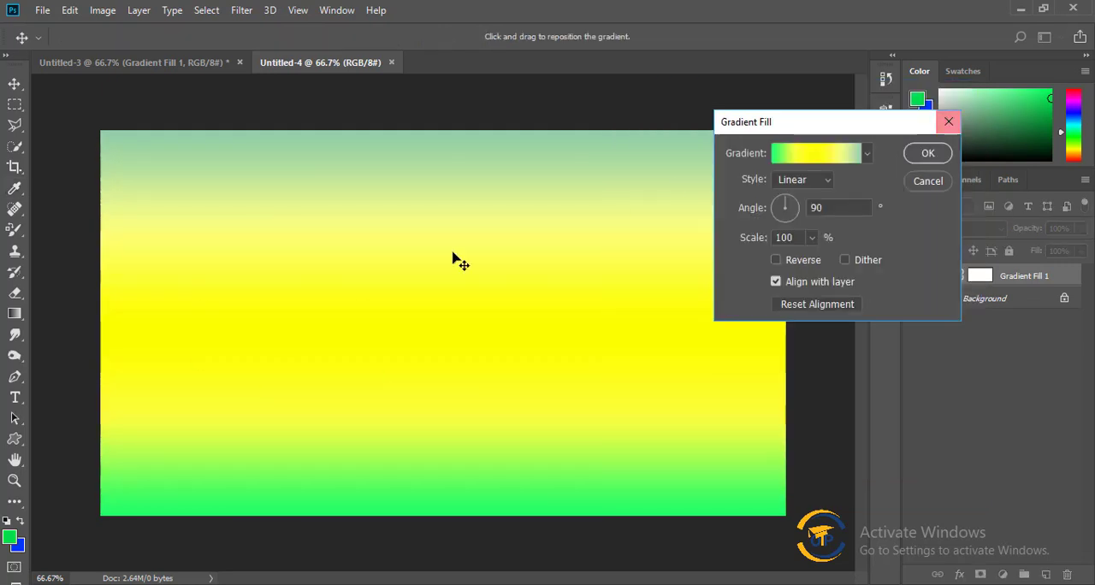
{"action": "left_click", "coordinate": [919, 152]}
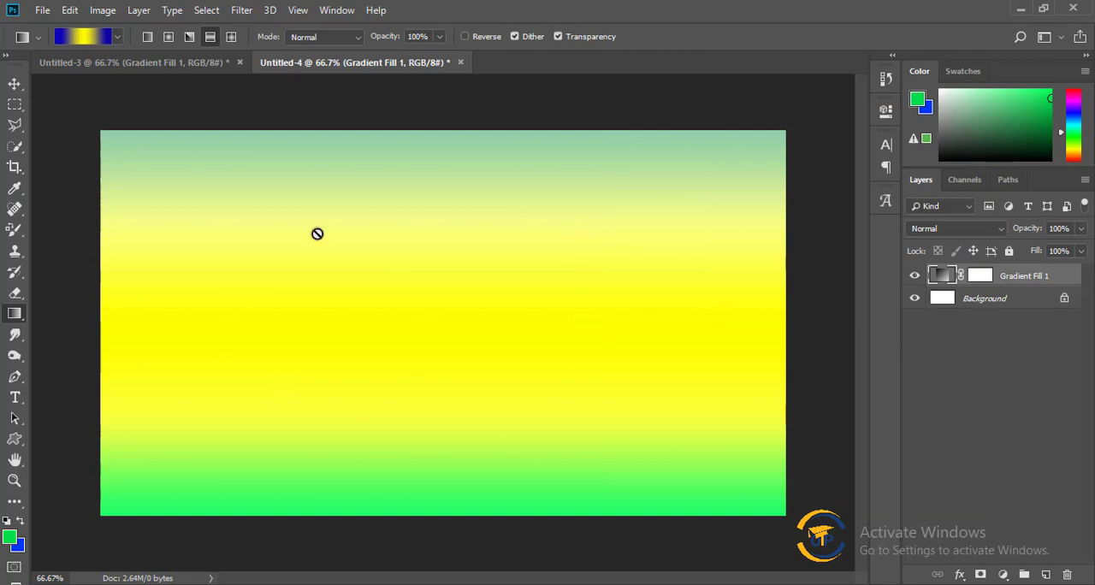
Reopen the fill's gradient for editing, load the Color Harmonies 1 presets, and append the same set again.
{"action": "double_click", "coordinate": [943, 275]}
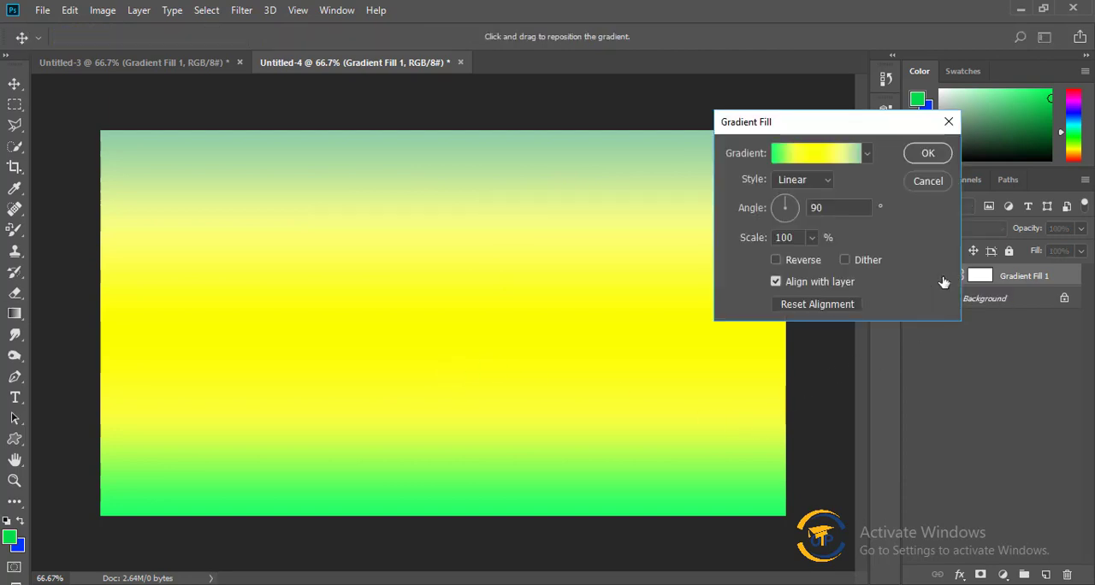
{"action": "left_click", "coordinate": [829, 152]}
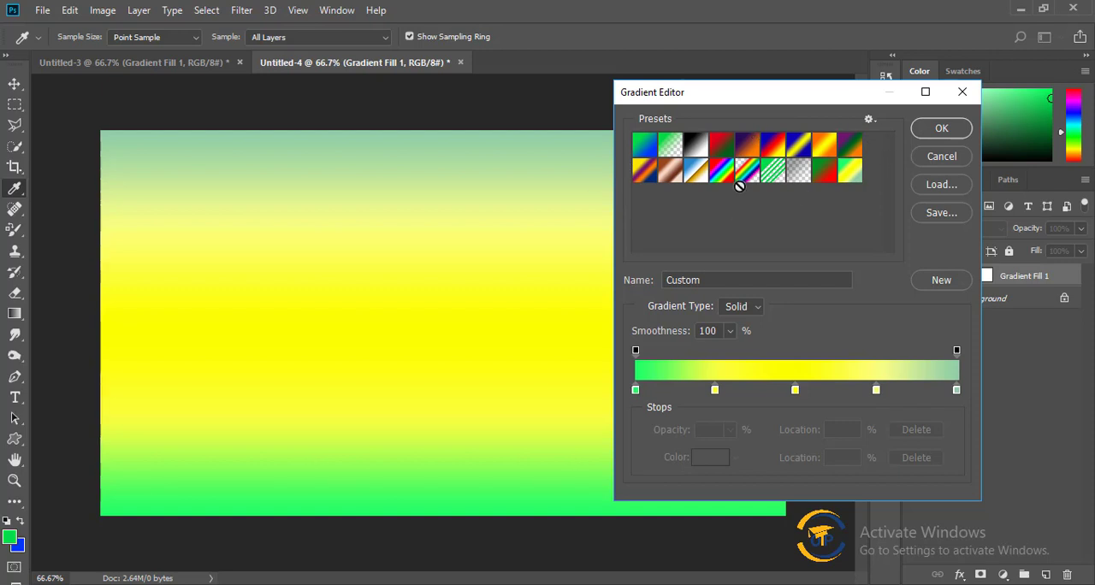
{"action": "left_click", "coordinate": [869, 120]}
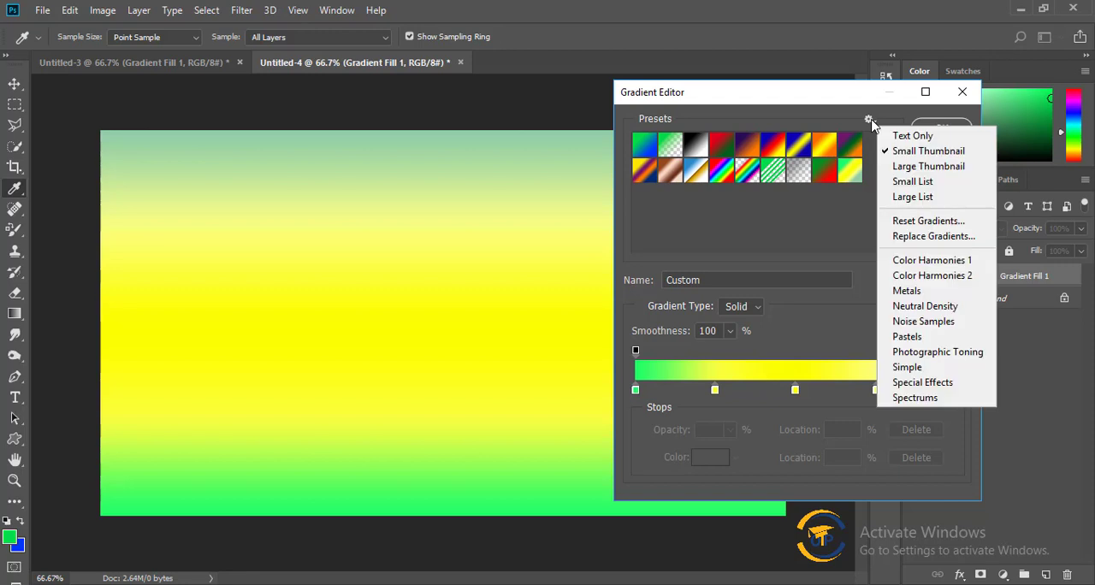
{"action": "left_click", "coordinate": [952, 262]}
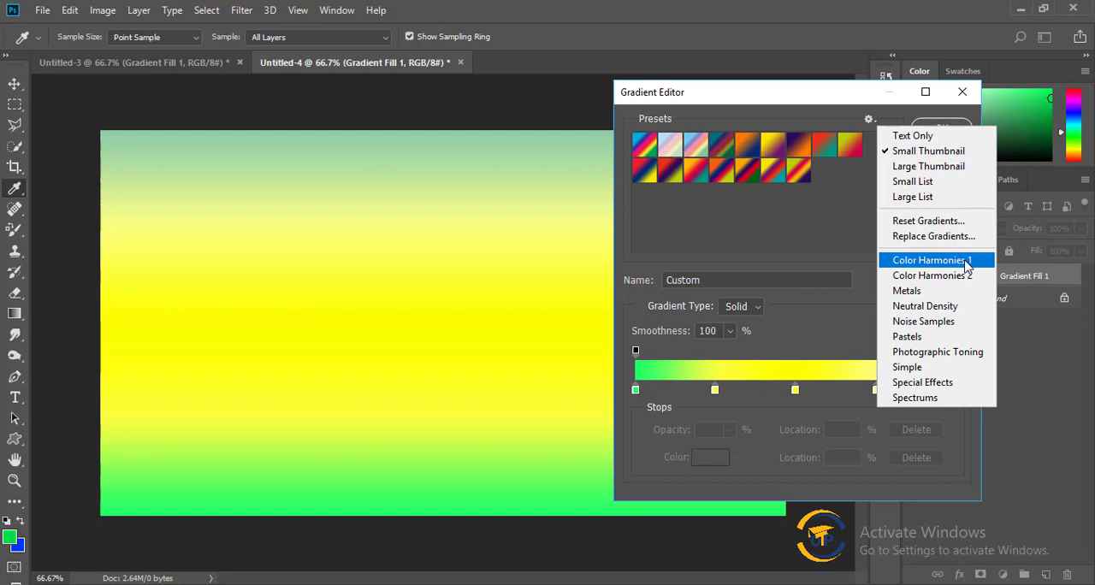
{"action": "left_click", "coordinate": [968, 267]}
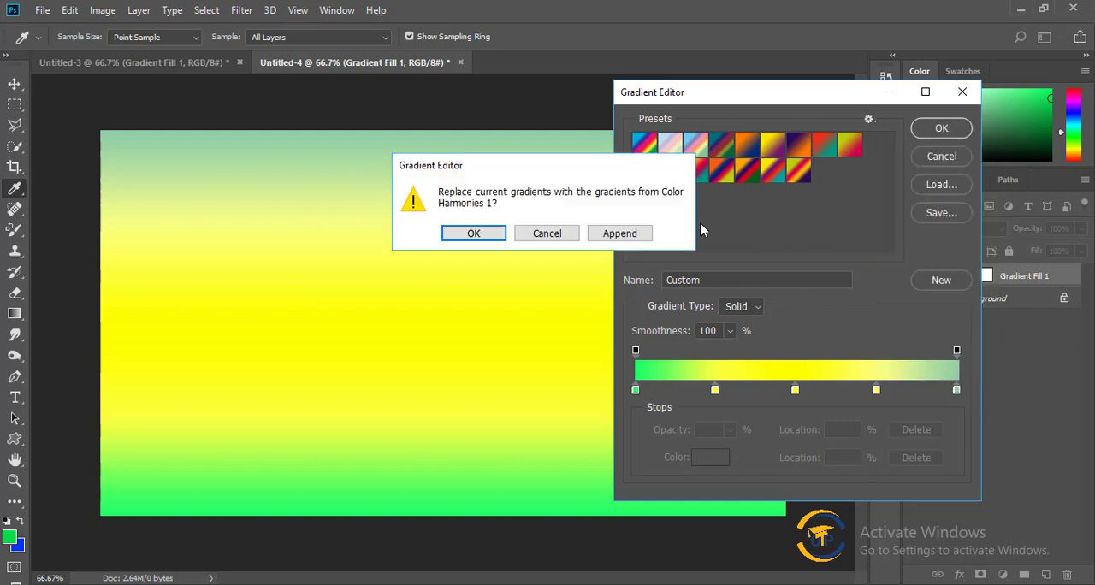
{"action": "left_click", "coordinate": [641, 237]}
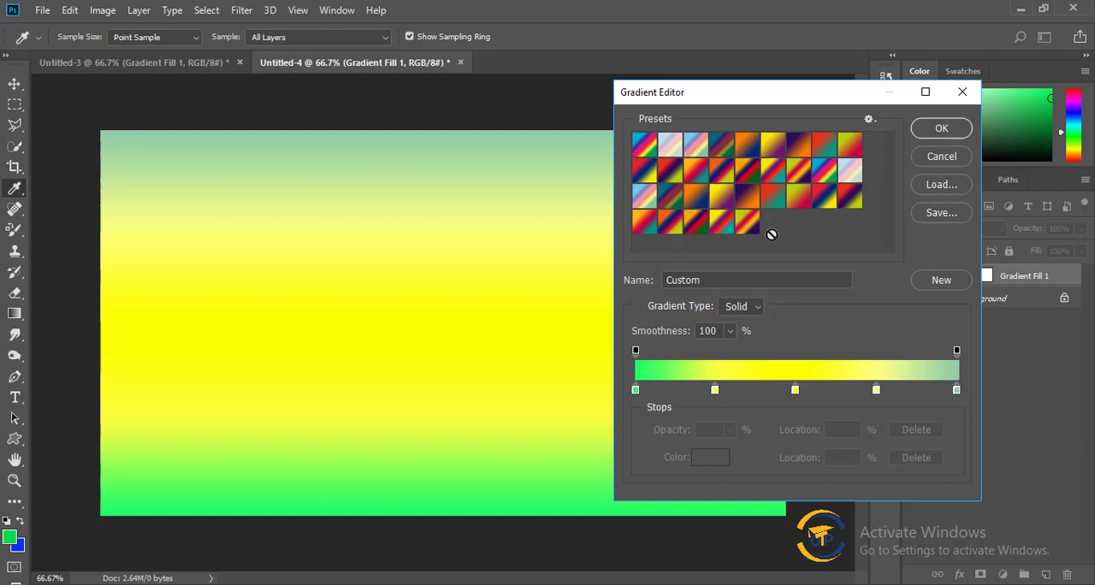
Try several Color Harmonies 1 presets on the fill, including Yellow-Green, Red, Orange, Blue; Medium Spectrum; Dark Spectrum; and Red, Blue, Yellow.
{"action": "left_click", "coordinate": [742, 227]}
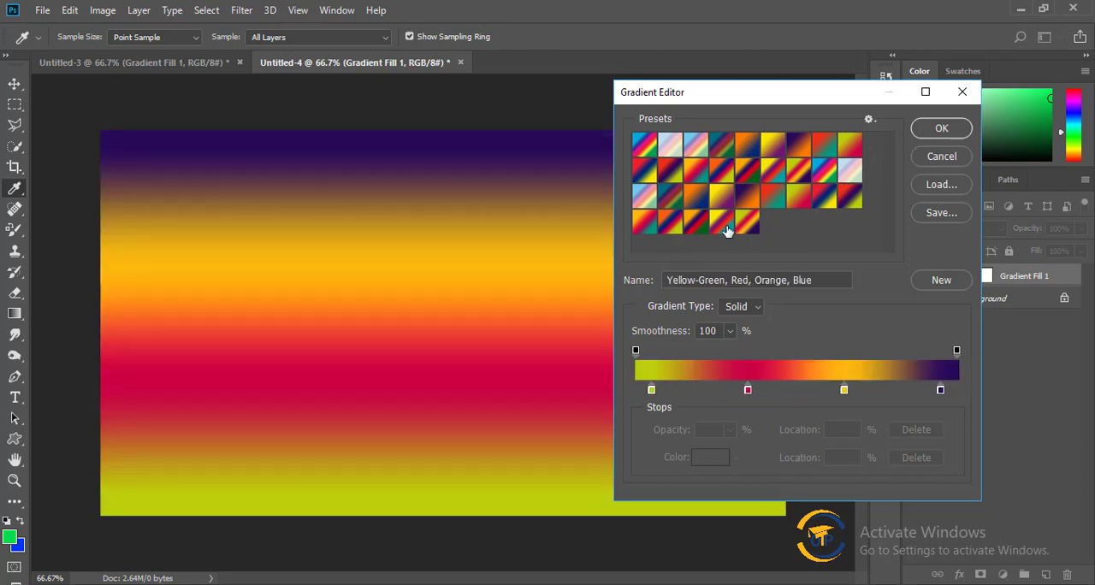
{"action": "left_click", "coordinate": [721, 227]}
{"action": "left_click", "coordinate": [695, 227]}
{"action": "left_click", "coordinate": [670, 228]}
{"action": "left_click", "coordinate": [641, 228]}
{"action": "left_click", "coordinate": [648, 201]}
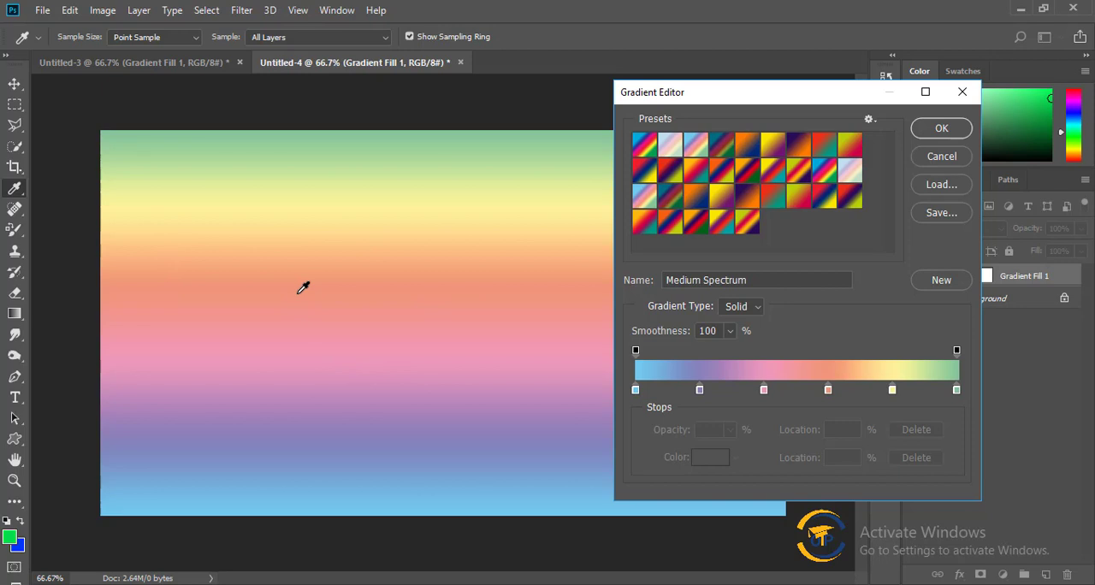
{"action": "left_click", "coordinate": [670, 204]}
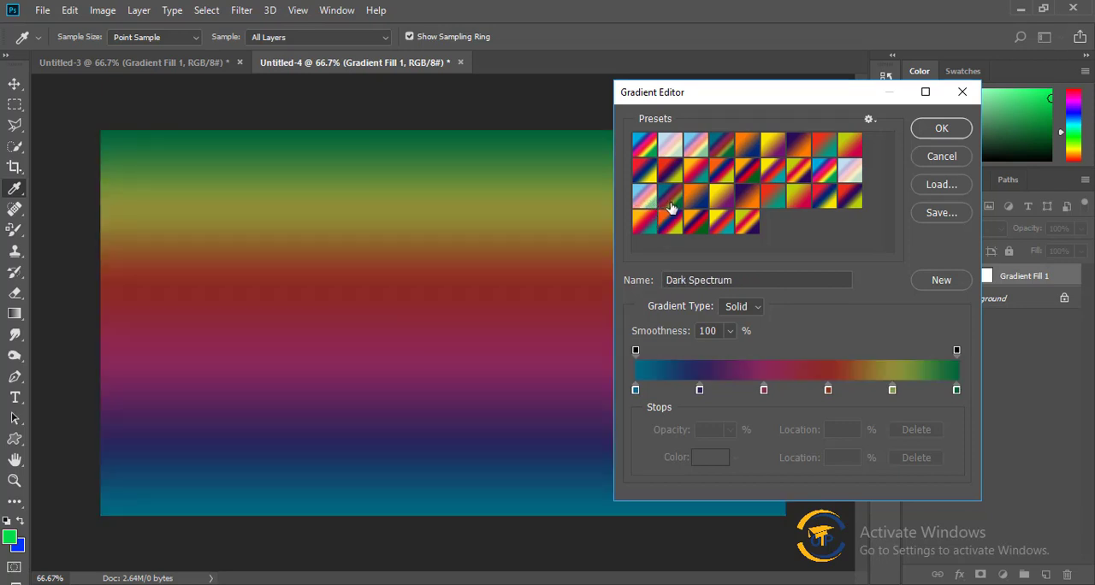
{"action": "left_click", "coordinate": [703, 208]}
{"action": "left_click", "coordinate": [723, 206]}
{"action": "left_click", "coordinate": [781, 208]}
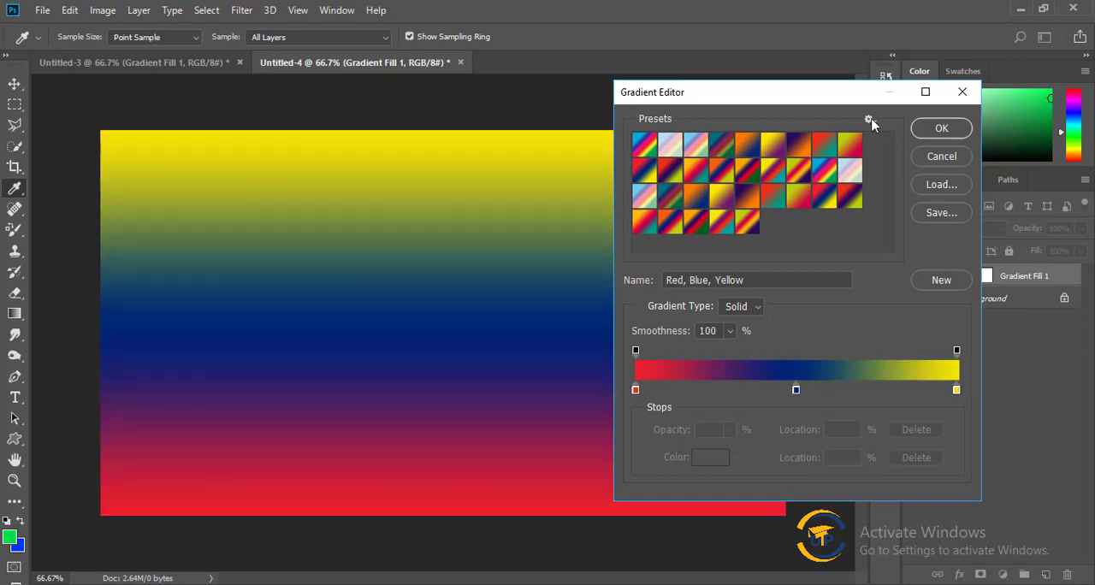
Append the Color Harmonies 2 gradient set to the current presets.
{"action": "left_click", "coordinate": [869, 120]}
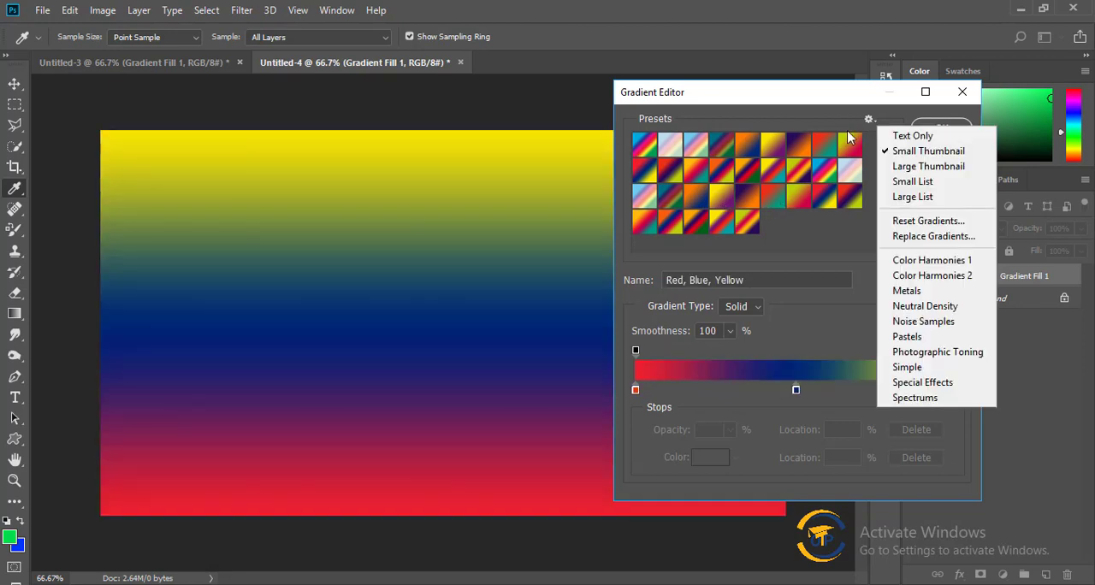
{"action": "left_click", "coordinate": [964, 275]}
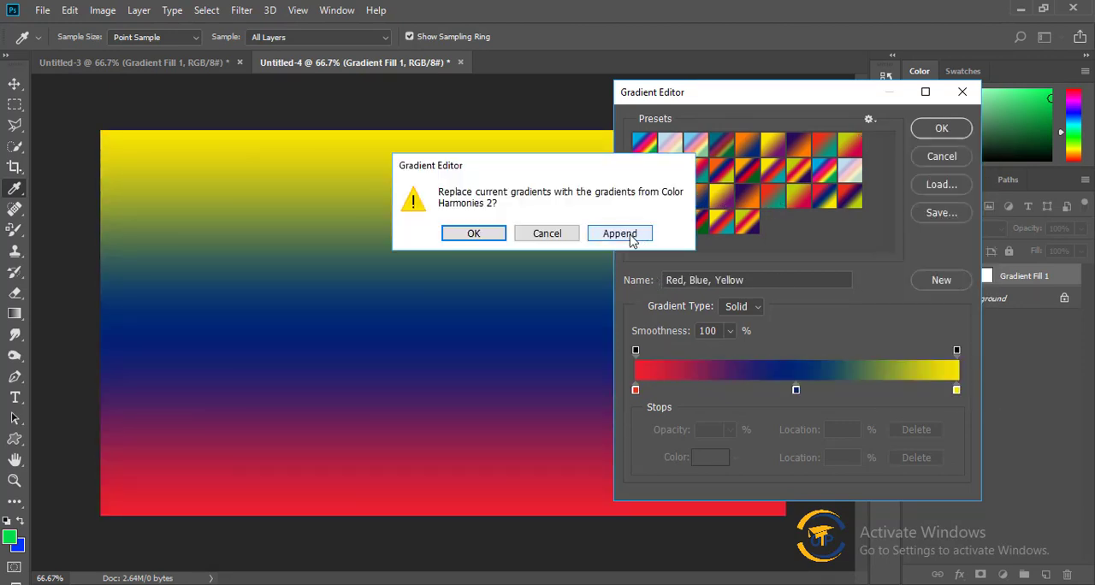
{"action": "left_click", "coordinate": [621, 232]}
Try several Color Harmonies 2 presets on the fill, including Orange, Yellow; Purple, Yellow; Blue, Yellow, Pink; and Red, Purple, Blue.
{"action": "left_click", "coordinate": [772, 243]}
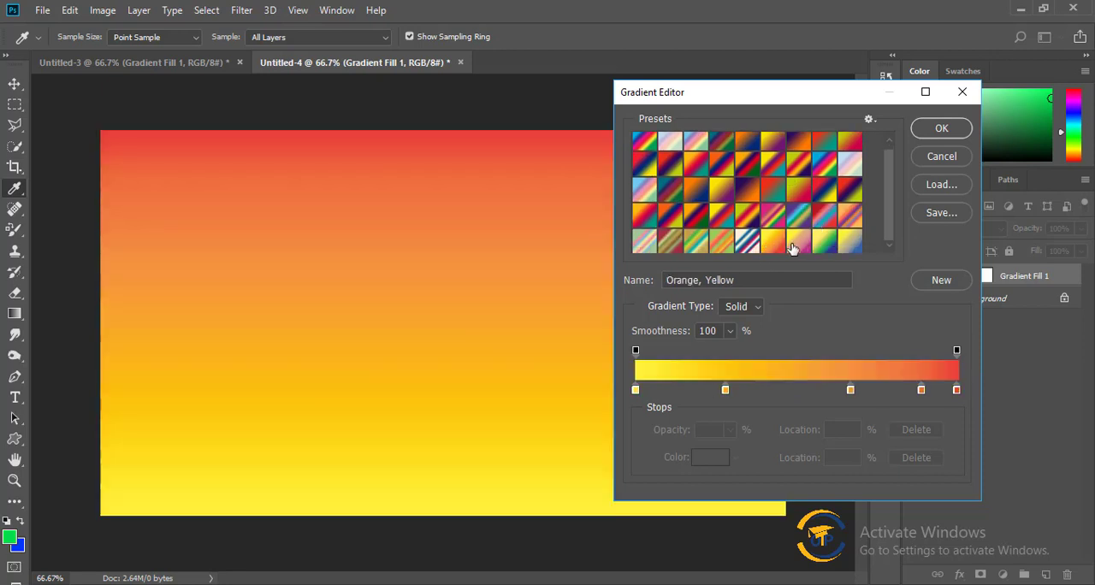
{"action": "left_click", "coordinate": [798, 243]}
{"action": "left_click", "coordinate": [827, 245]}
{"action": "left_click", "coordinate": [848, 247]}
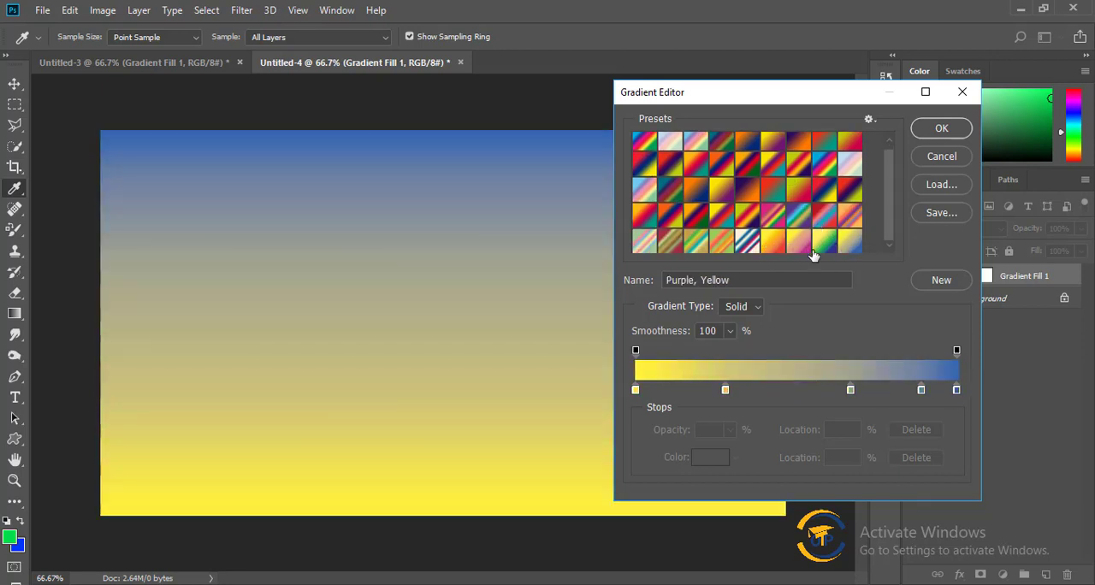
{"action": "left_click", "coordinate": [821, 247]}
{"action": "left_click", "coordinate": [706, 246]}
{"action": "left_click", "coordinate": [644, 242]}
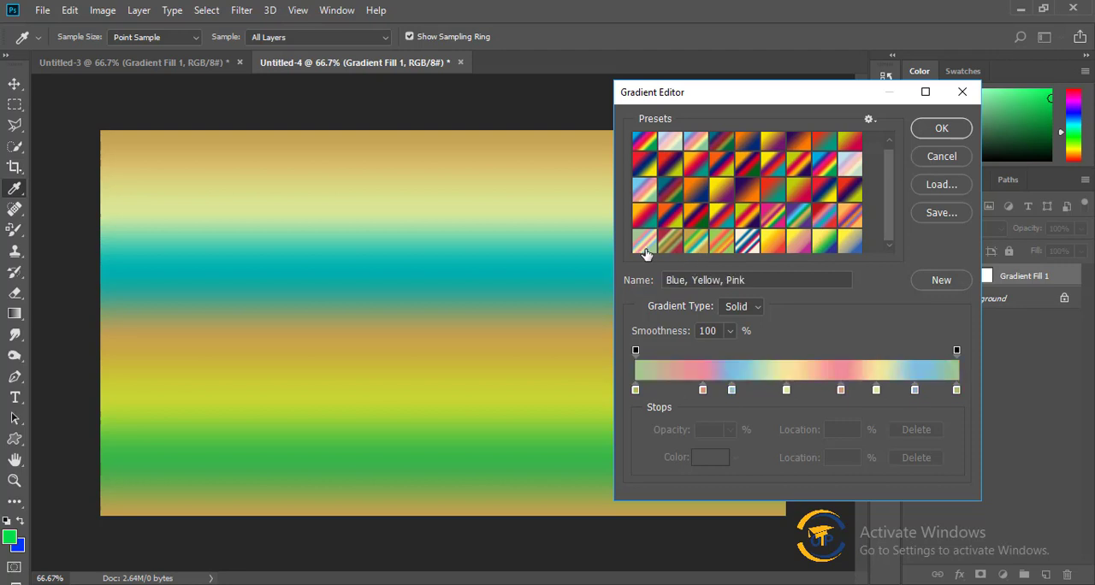
{"action": "left_click", "coordinate": [697, 243]}
{"action": "left_click", "coordinate": [856, 245]}
{"action": "left_click", "coordinate": [851, 215]}
{"action": "left_click", "coordinate": [851, 189]}
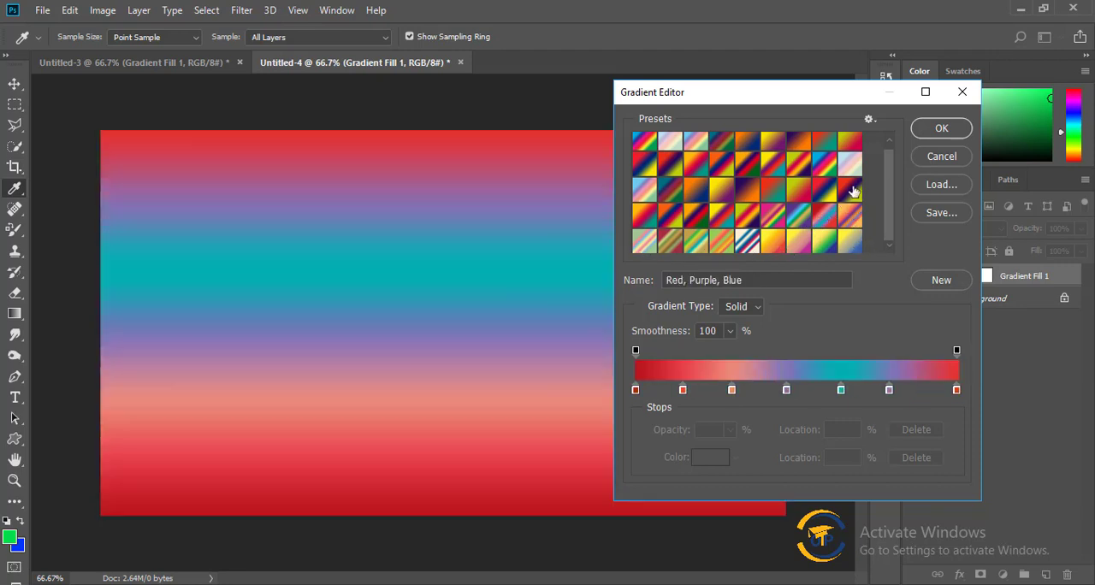
Append the Metals gradient set to the current presets.
{"action": "left_click", "coordinate": [869, 119]}
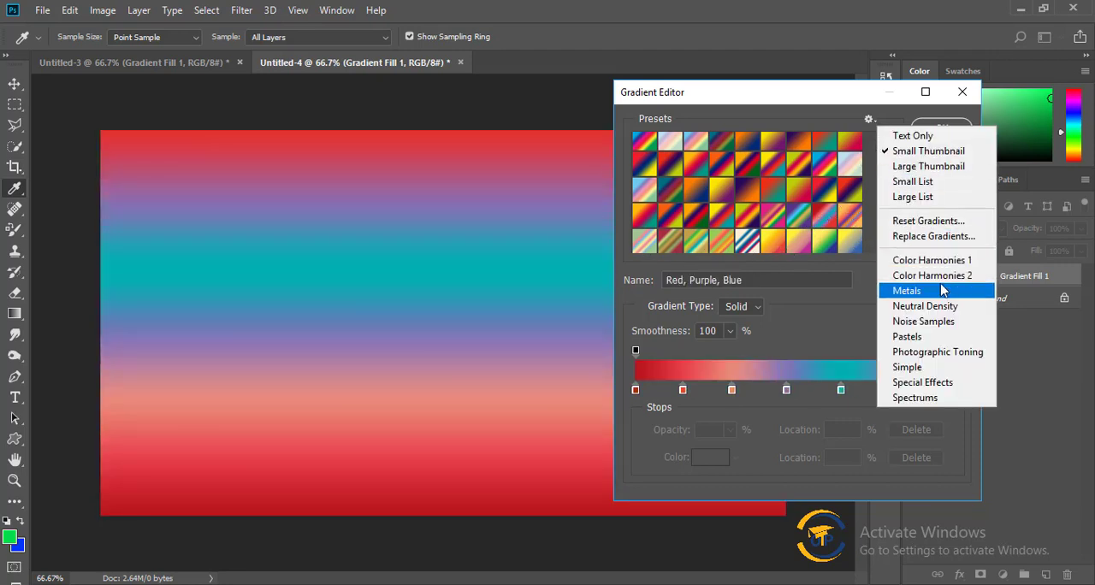
{"action": "left_click", "coordinate": [940, 291]}
{"action": "left_click", "coordinate": [622, 234]}
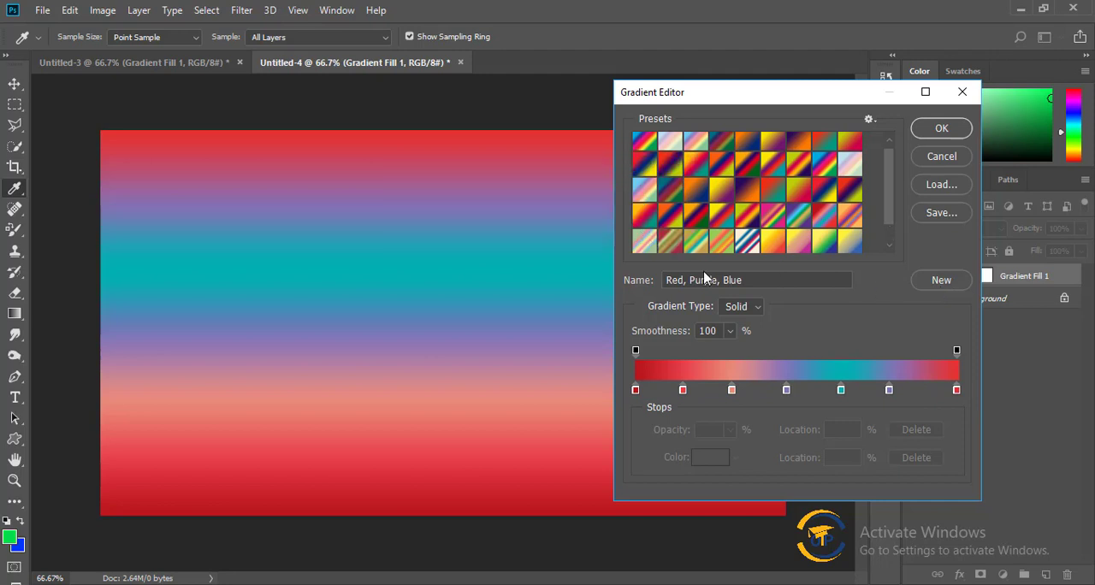
Try the Silver preset with its middle dark stop at 47% and white stops at 12% and 87%, followed by Steel Blue and Brass.
{"action": "scroll", "coordinate": [821, 224], "scroll_direction": "down", "scroll_amount": 1}
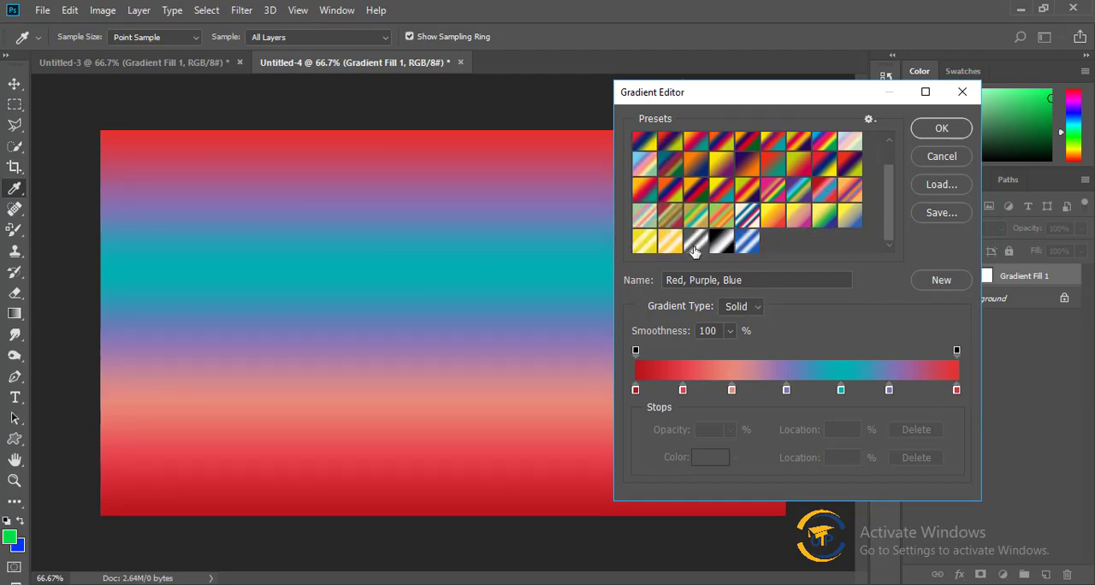
{"action": "left_click", "coordinate": [722, 246]}
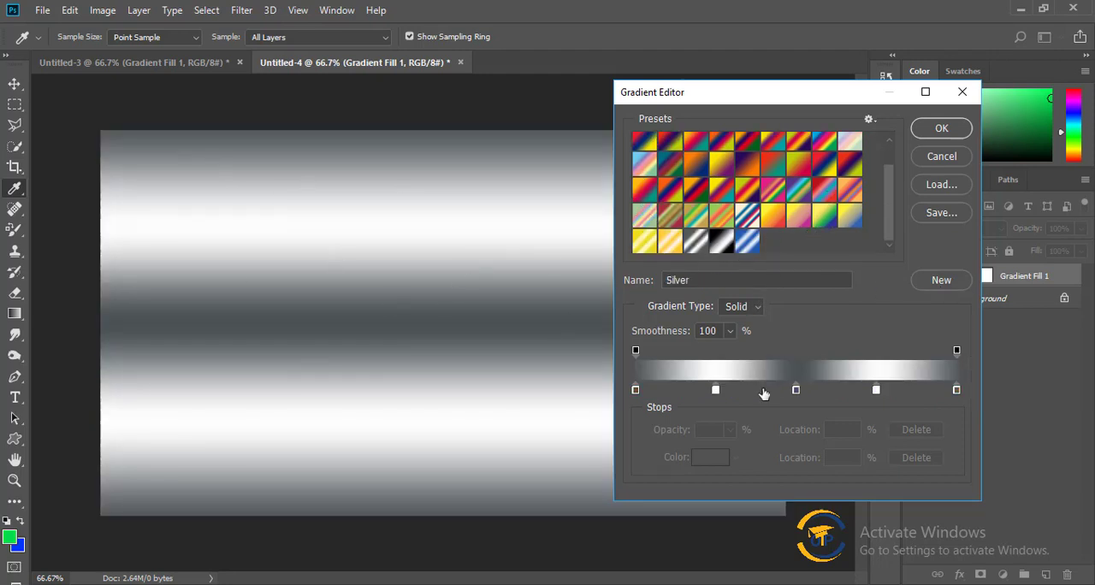
{"action": "mouse_move", "coordinate": [795, 390]}
{"action": "left_mouse_down"}
{"action": "mouse_move", "coordinate": [754, 389]}
{"action": "mouse_move", "coordinate": [785, 390]}
{"action": "left_mouse_up"}
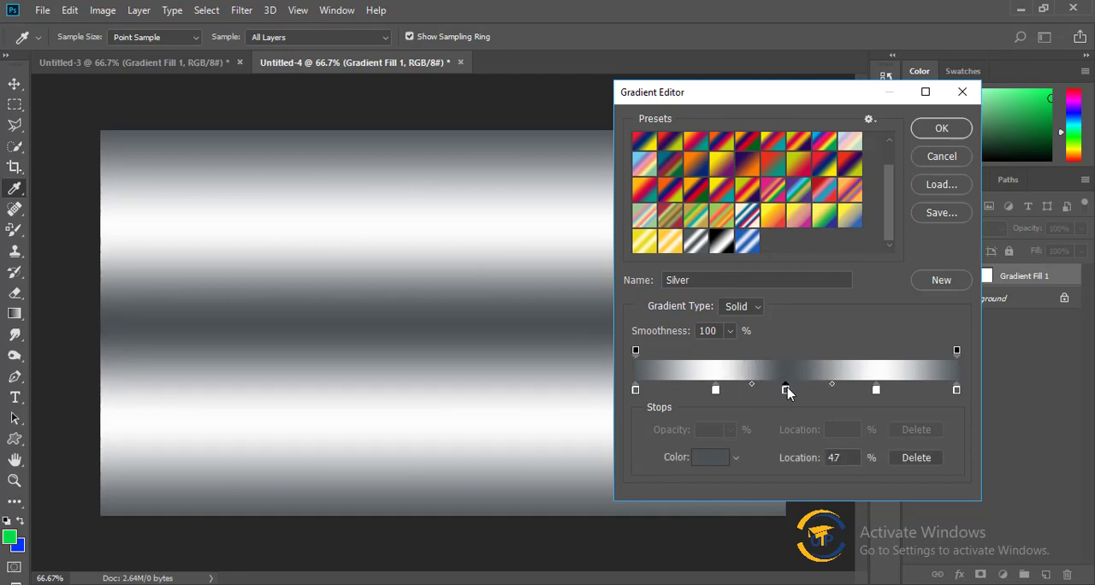
{"action": "left_click_drag", "start_coordinate": [715, 389], "coordinate": [672, 390]}
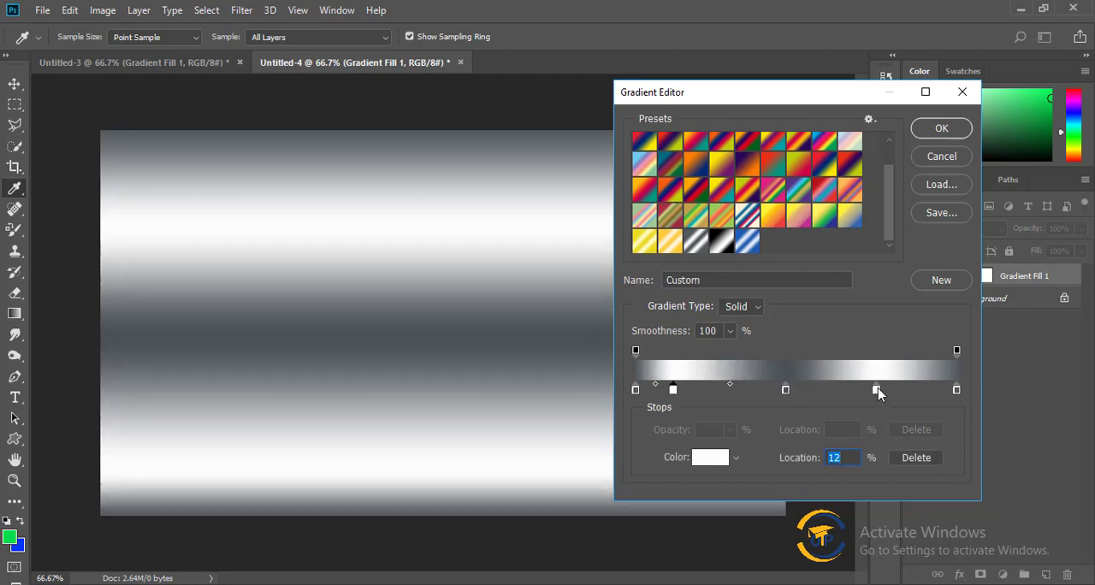
{"action": "left_click_drag", "start_coordinate": [876, 390], "coordinate": [914, 392]}
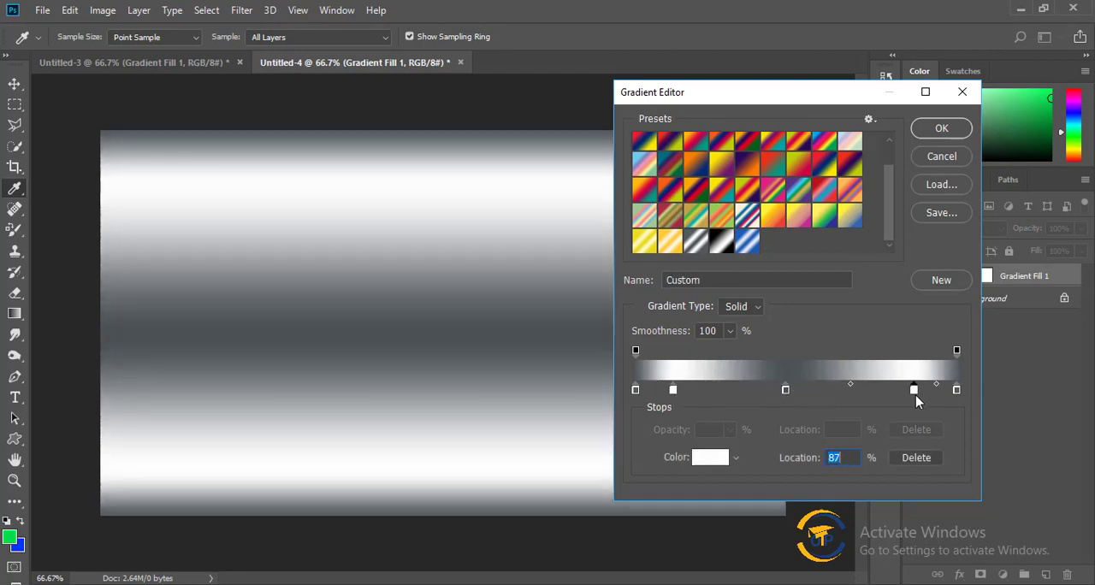
{"action": "left_click", "coordinate": [750, 243]}
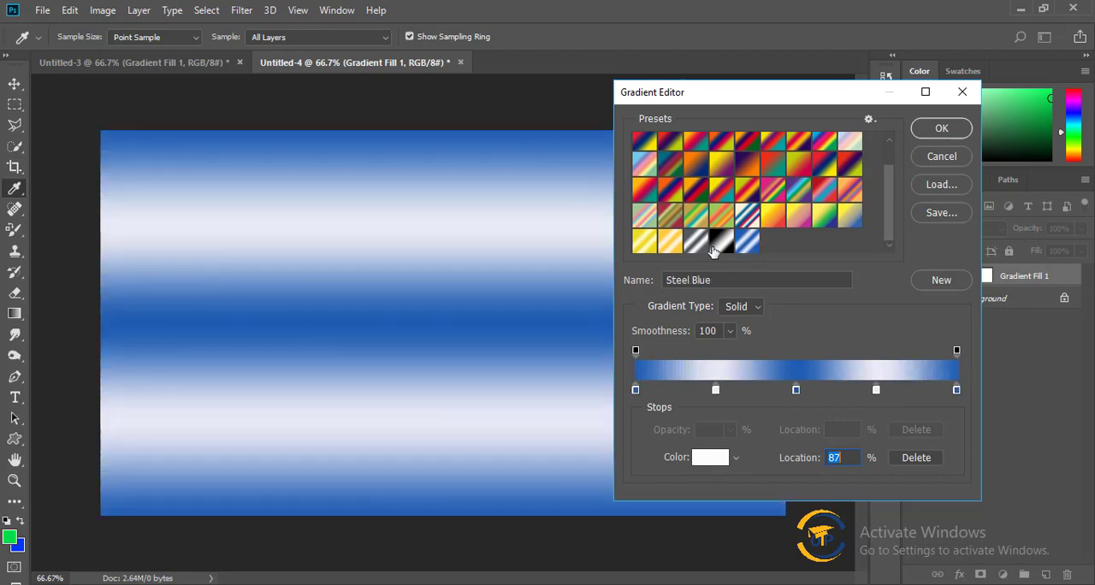
{"action": "left_click", "coordinate": [670, 242]}
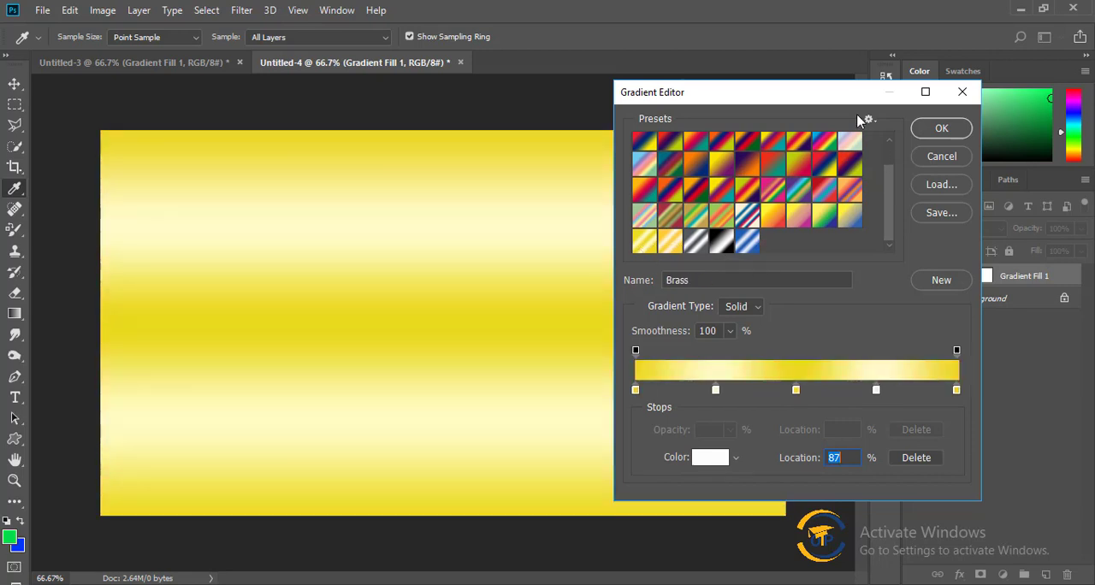
Append the Special Effects gradient set to the current presets.
{"action": "left_click", "coordinate": [868, 122]}
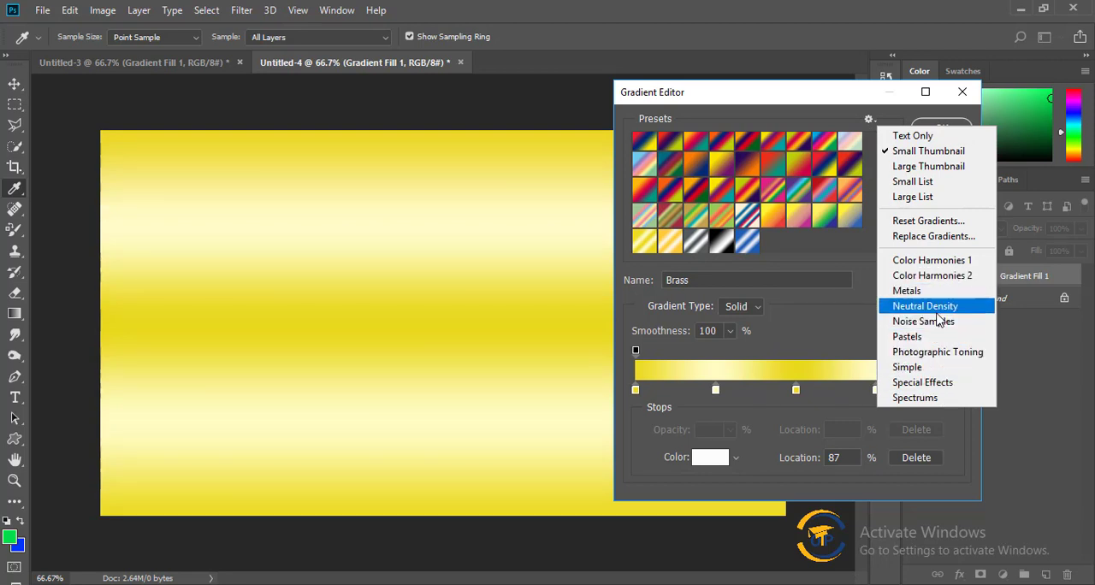
{"action": "left_click", "coordinate": [922, 382]}
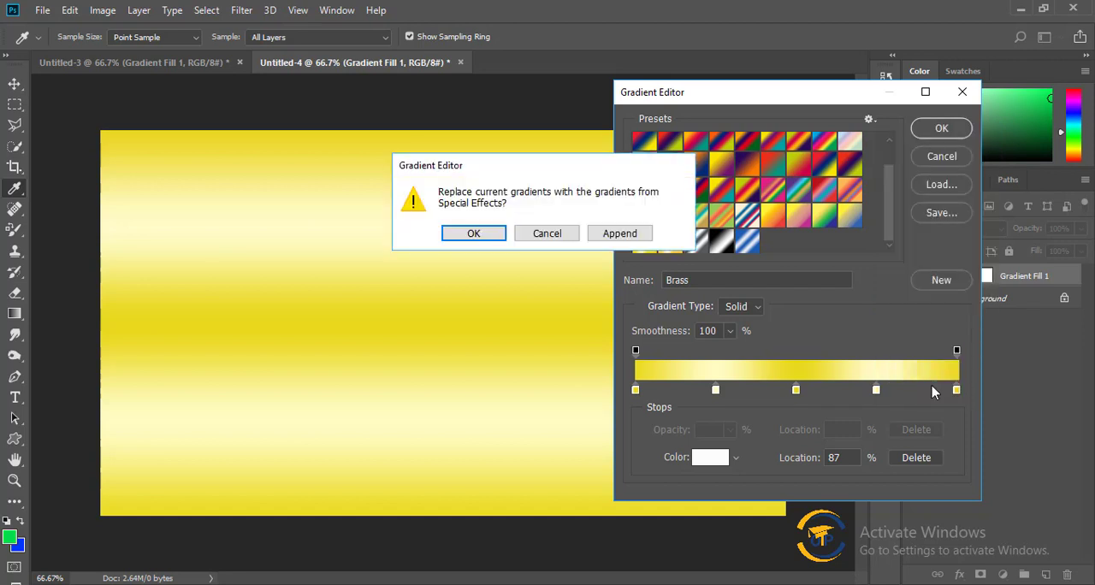
{"action": "left_click", "coordinate": [571, 233]}
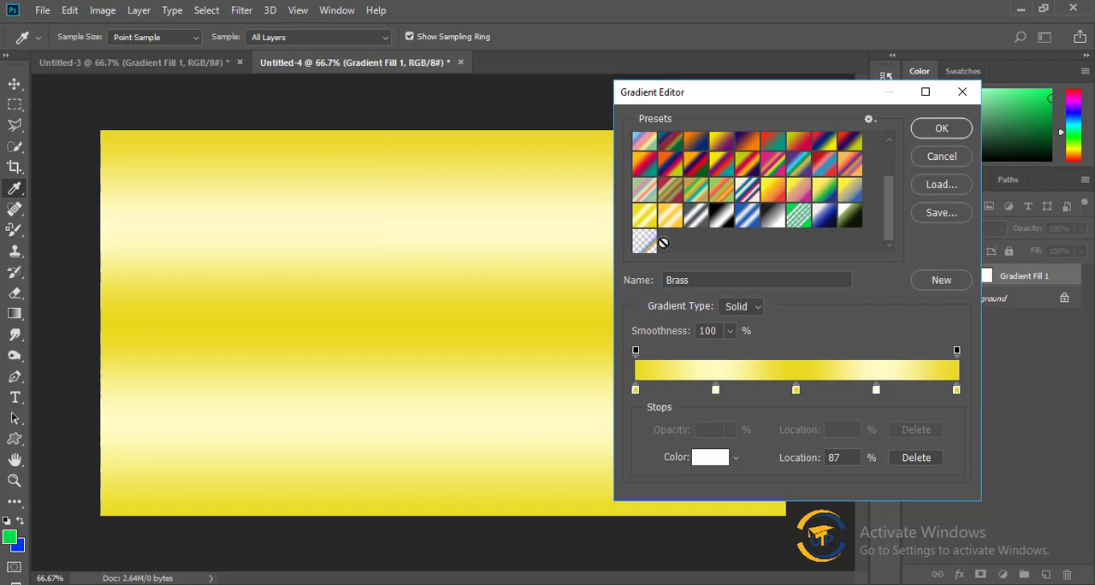
Try the Special Effects presets on the fill, including Matte Sphere and Gray Value Stripes.
{"action": "left_click", "coordinate": [648, 244]}
{"action": "left_click", "coordinate": [845, 220]}
{"action": "left_click", "coordinate": [826, 222]}
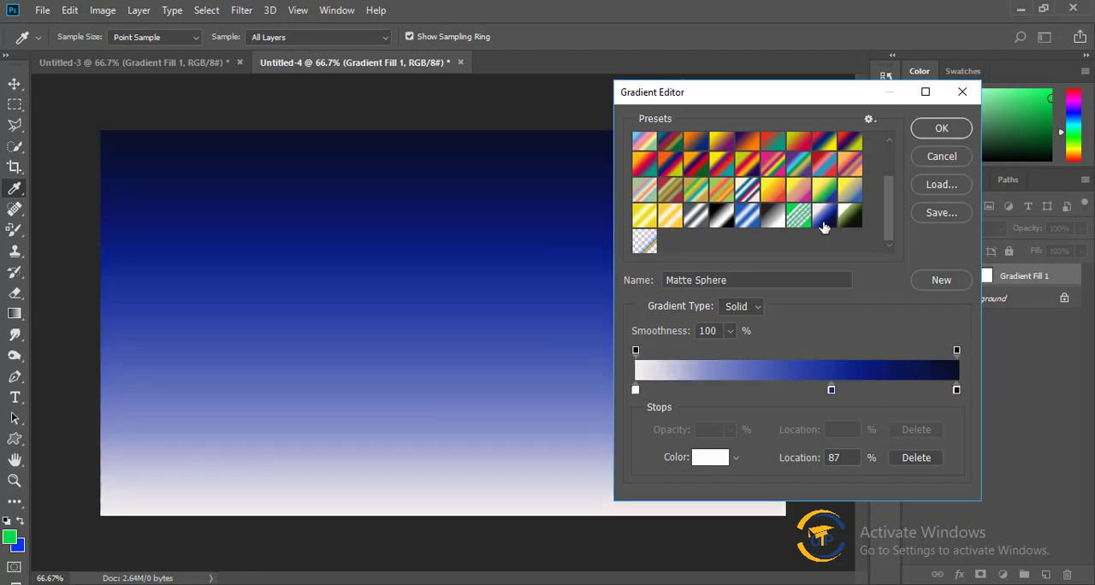
{"action": "left_click", "coordinate": [801, 221]}
{"action": "left_click", "coordinate": [773, 222]}
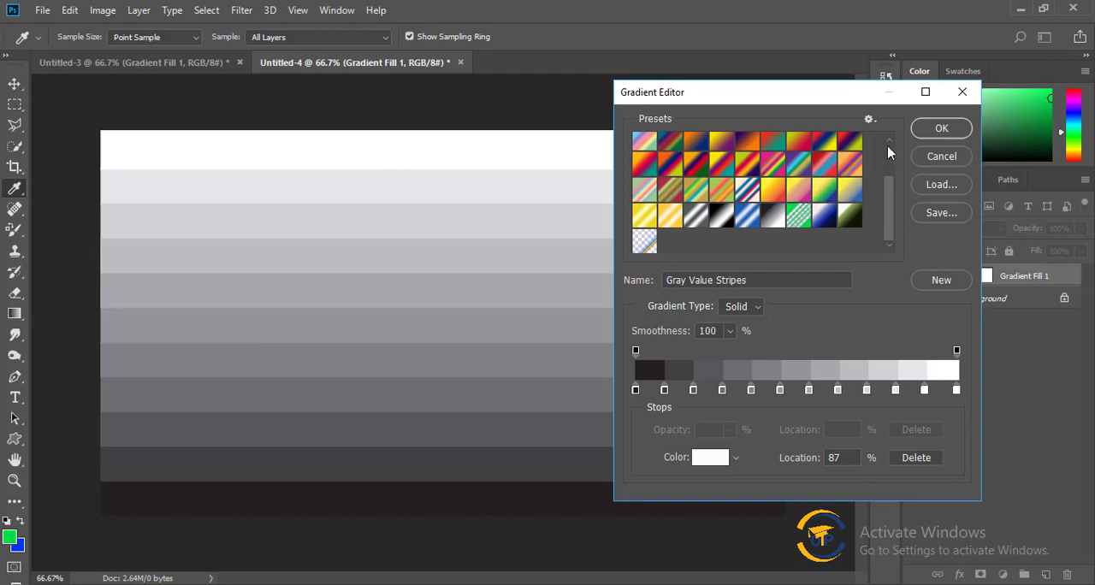
Append the Simple gradient set to the current presets.
{"action": "left_click", "coordinate": [868, 120]}
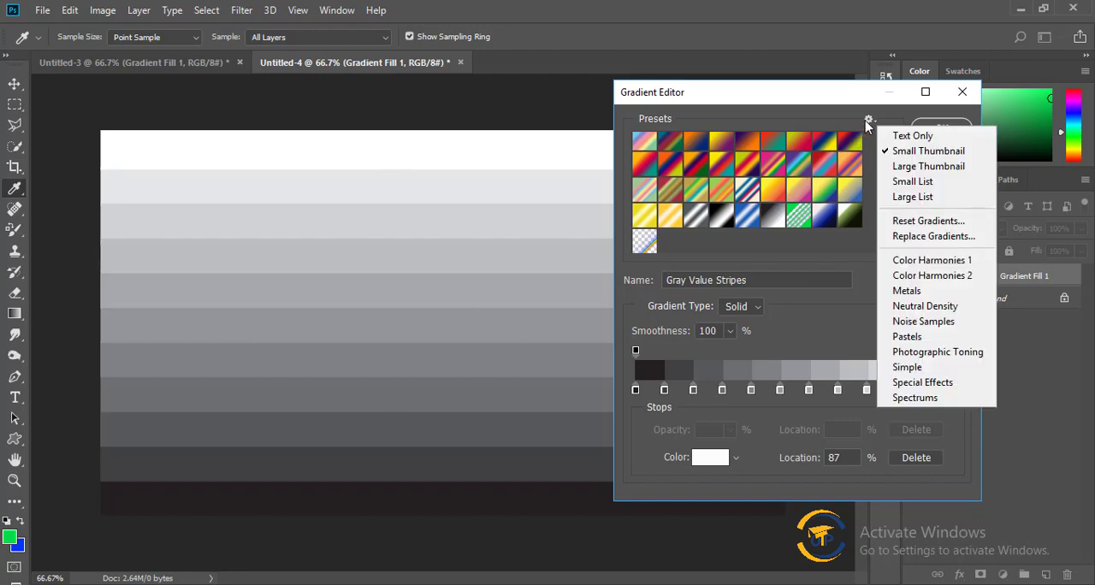
{"action": "left_click", "coordinate": [908, 367]}
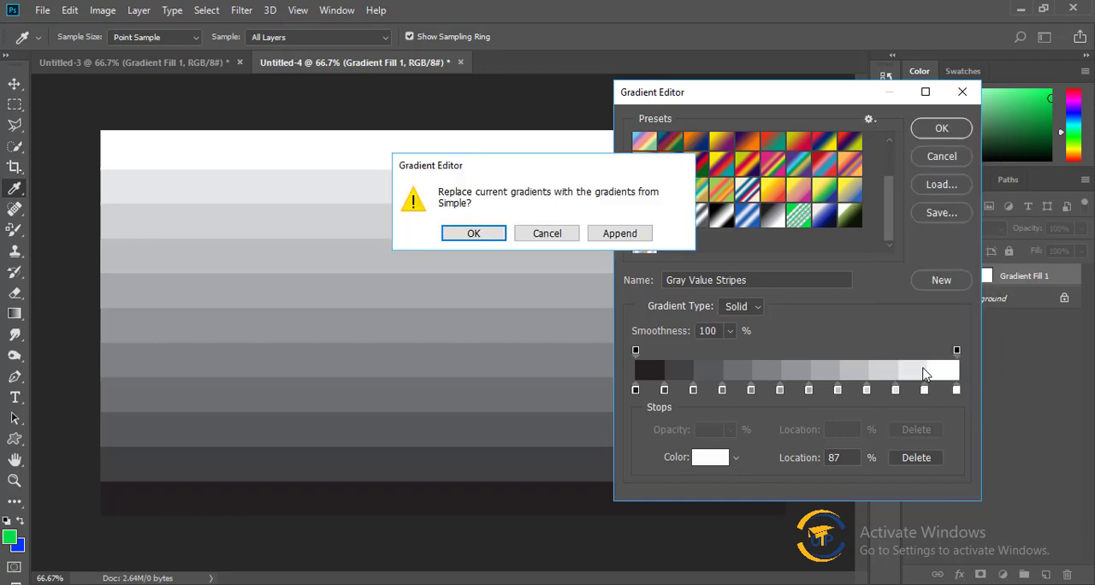
{"action": "left_click", "coordinate": [620, 234]}
Try a range of Simple presets on the fill, including Light Cyan, Light Brown, Plum, Pink and Purple.
{"action": "scroll", "coordinate": [796, 202], "scroll_direction": "down", "scroll_amount": 1}
{"action": "left_click", "coordinate": [845, 219]}
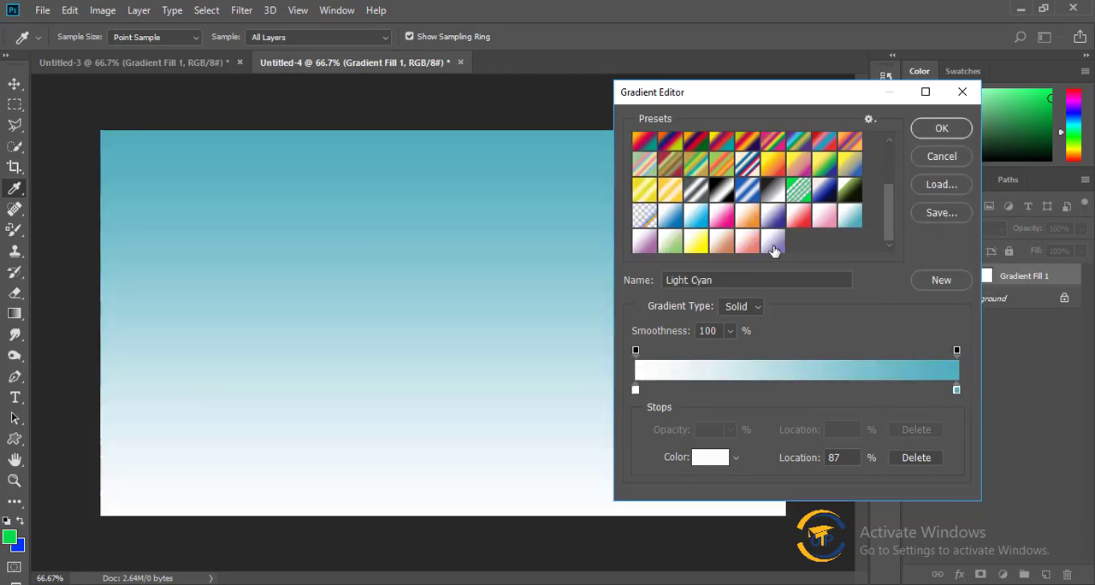
{"action": "left_click", "coordinate": [773, 244]}
{"action": "left_click", "coordinate": [746, 243]}
{"action": "left_click", "coordinate": [721, 243]}
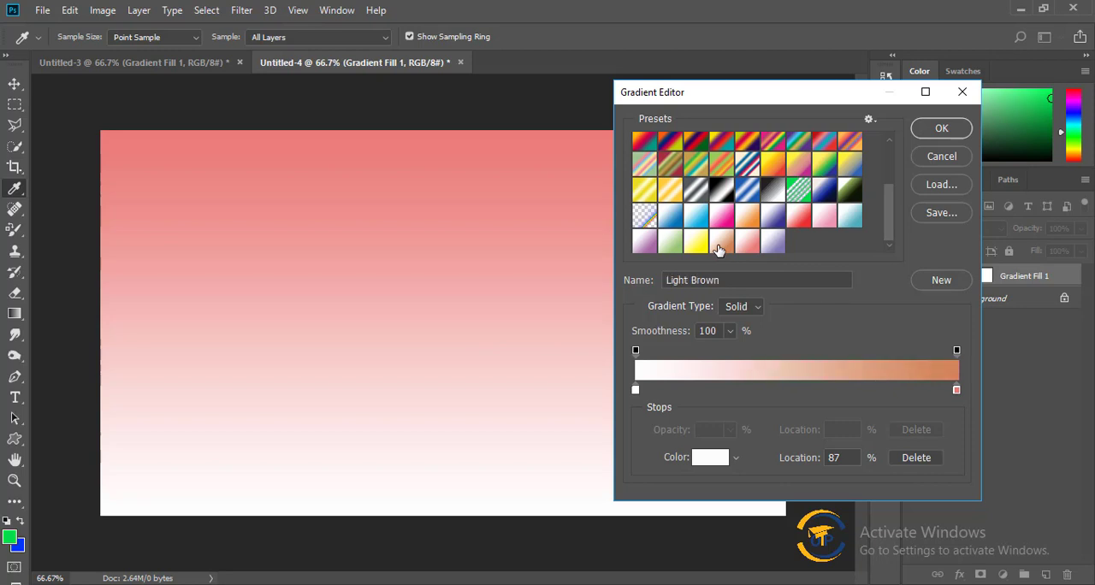
{"action": "left_click", "coordinate": [696, 250]}
{"action": "left_click", "coordinate": [671, 250]}
{"action": "left_click", "coordinate": [645, 248]}
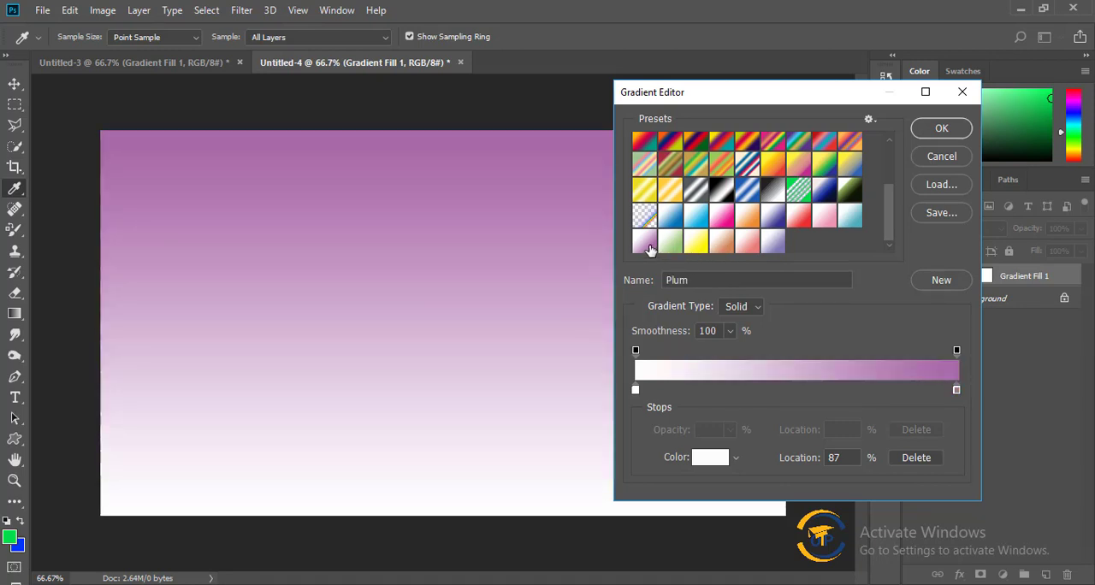
{"action": "left_click", "coordinate": [847, 221]}
{"action": "left_click", "coordinate": [823, 220]}
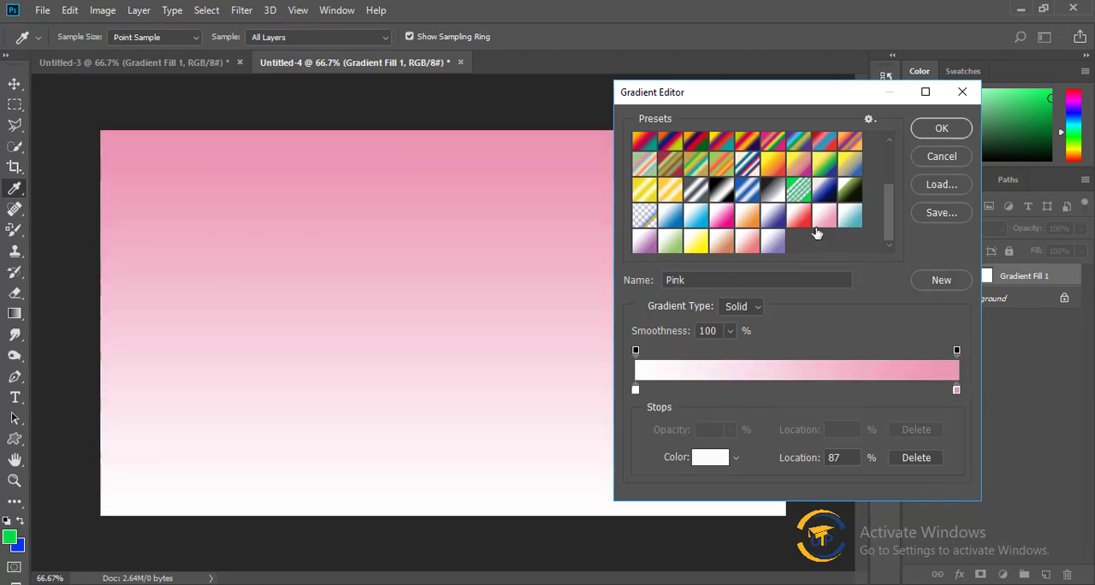
{"action": "left_click", "coordinate": [802, 222]}
{"action": "left_click", "coordinate": [776, 221]}
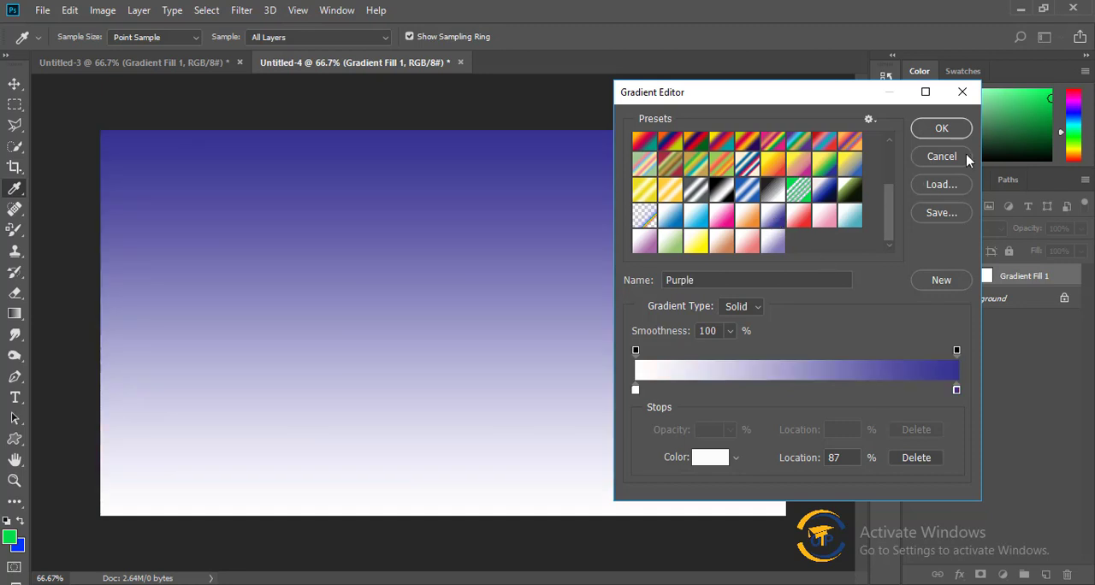
Choose the Light Cyan preset for the gradient fill layer and apply the fill settings.
{"action": "left_click", "coordinate": [850, 219]}
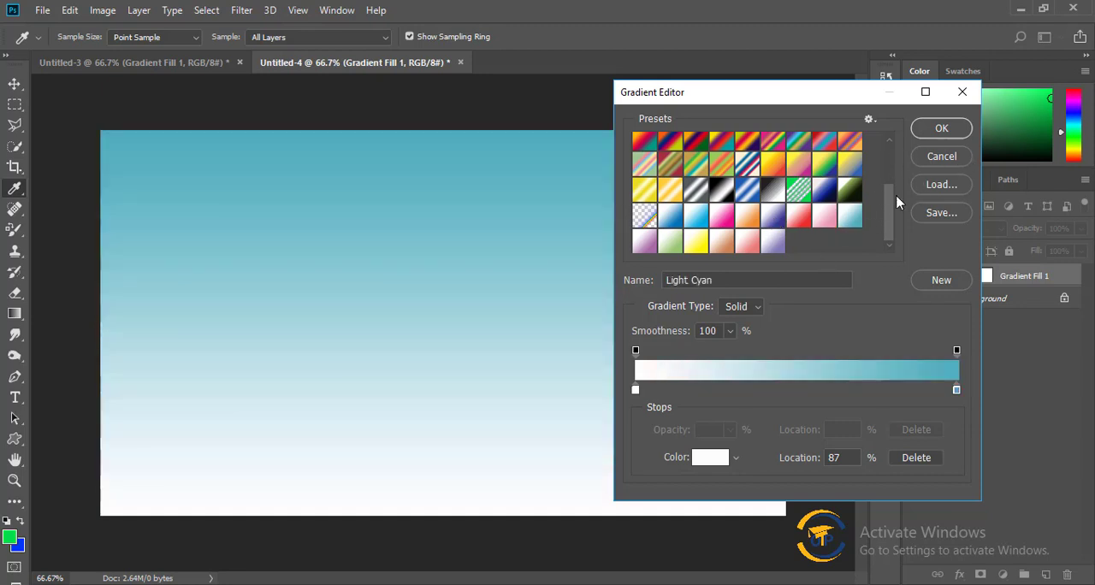
{"action": "left_click", "coordinate": [954, 127]}
{"action": "left_click", "coordinate": [936, 156]}
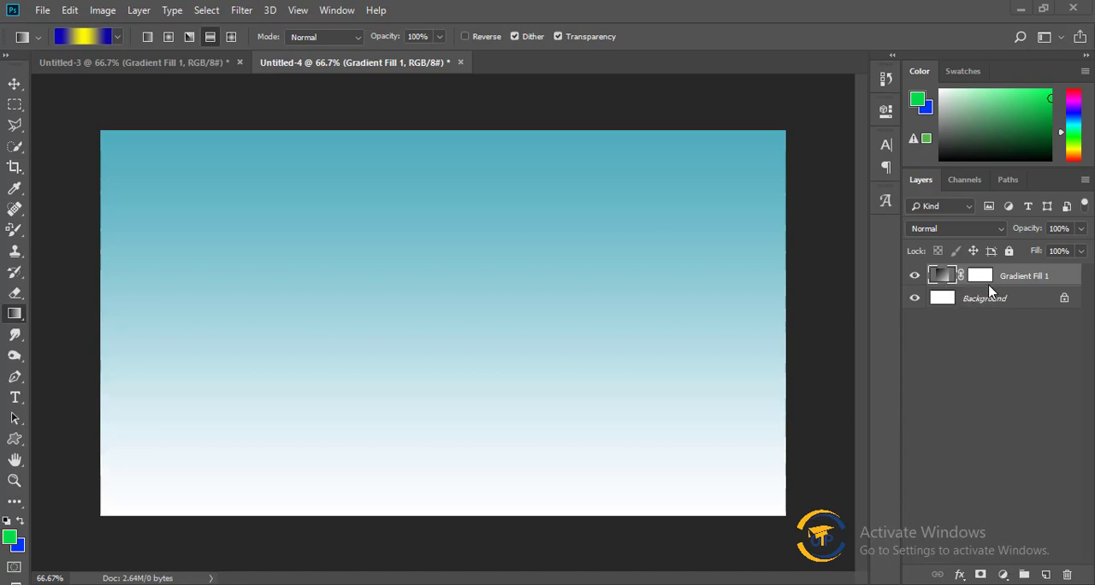
Delete the Gradient Fill 1 layer and activate the Move tool.
{"action": "key", "text": "Delete"}
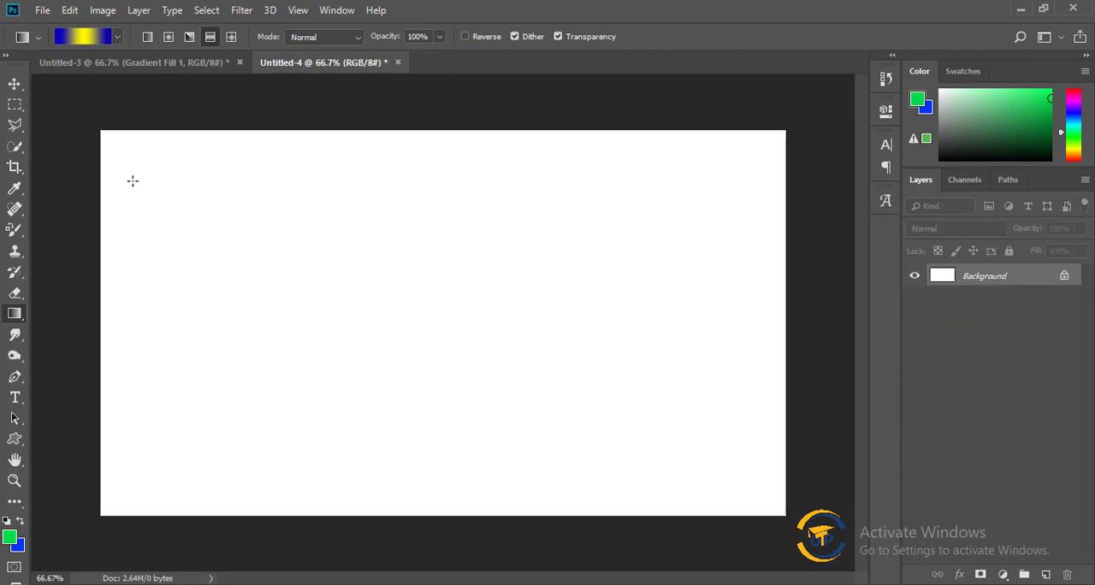
{"action": "left_click", "coordinate": [16, 84]}
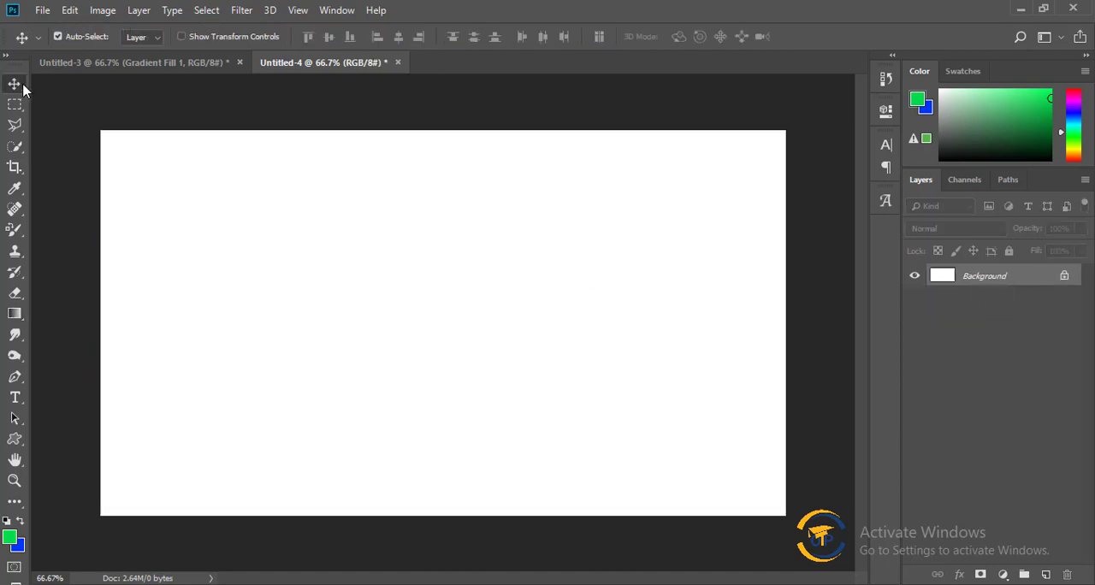
Unlock the Background layer and enable a Gradient Overlay effect in its layer style.
{"action": "left_click", "coordinate": [1064, 276]}
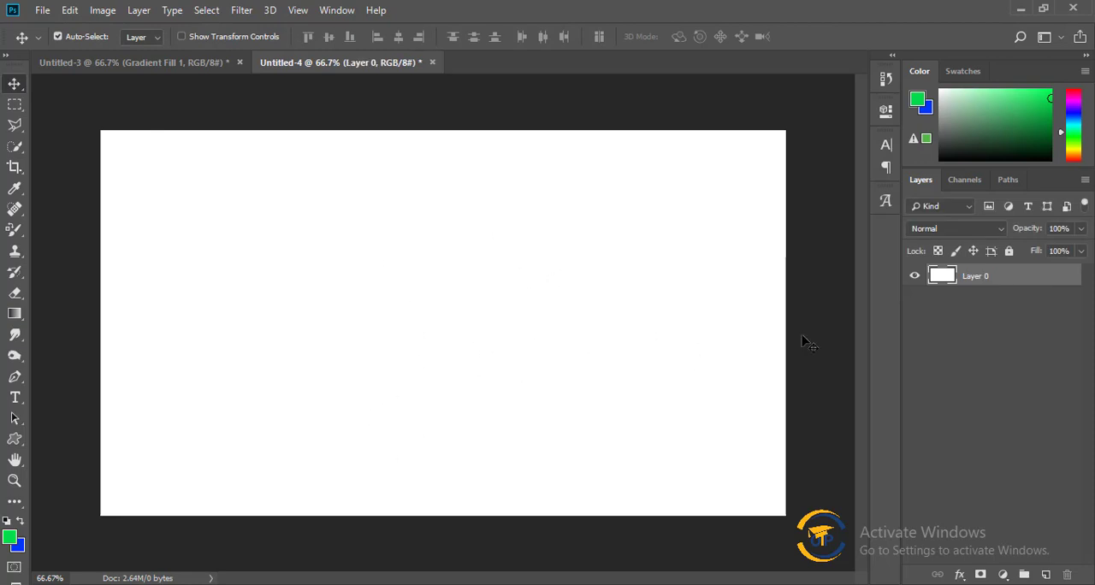
{"action": "right_click", "coordinate": [996, 280]}
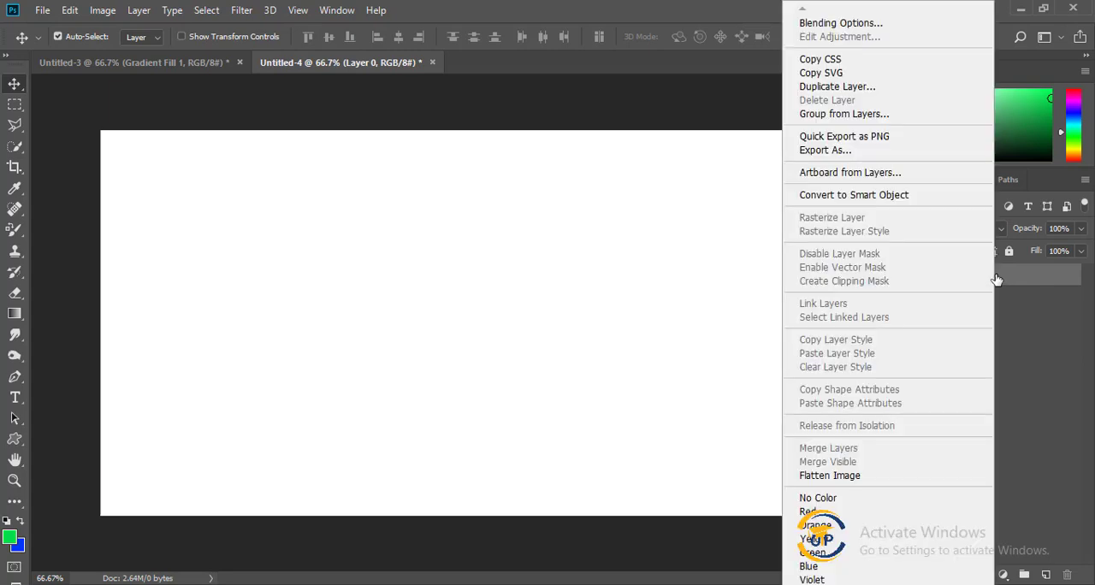
{"action": "left_click", "coordinate": [843, 23]}
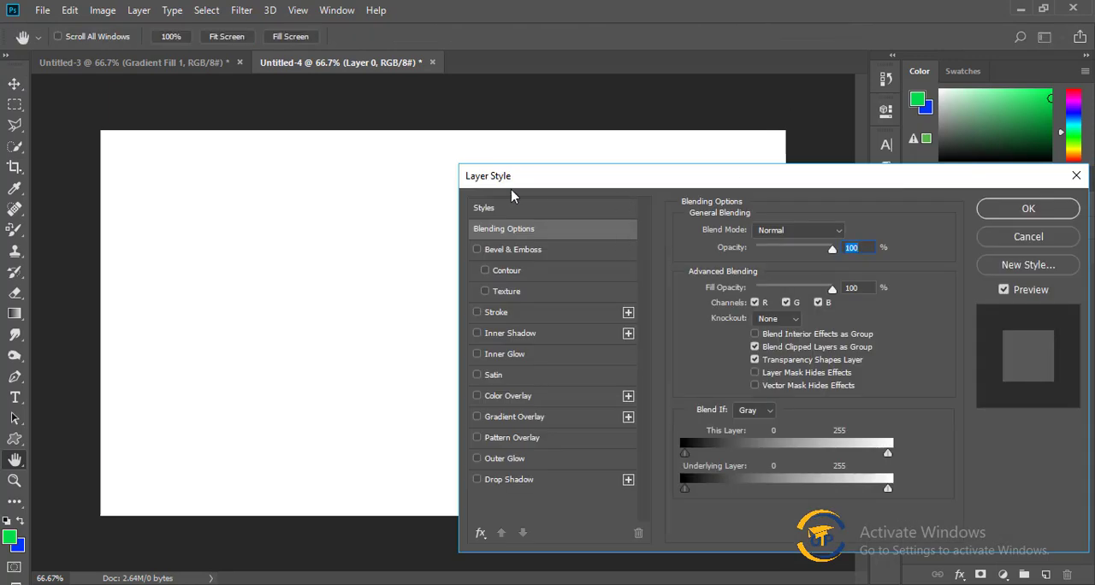
{"action": "left_click", "coordinate": [516, 419]}
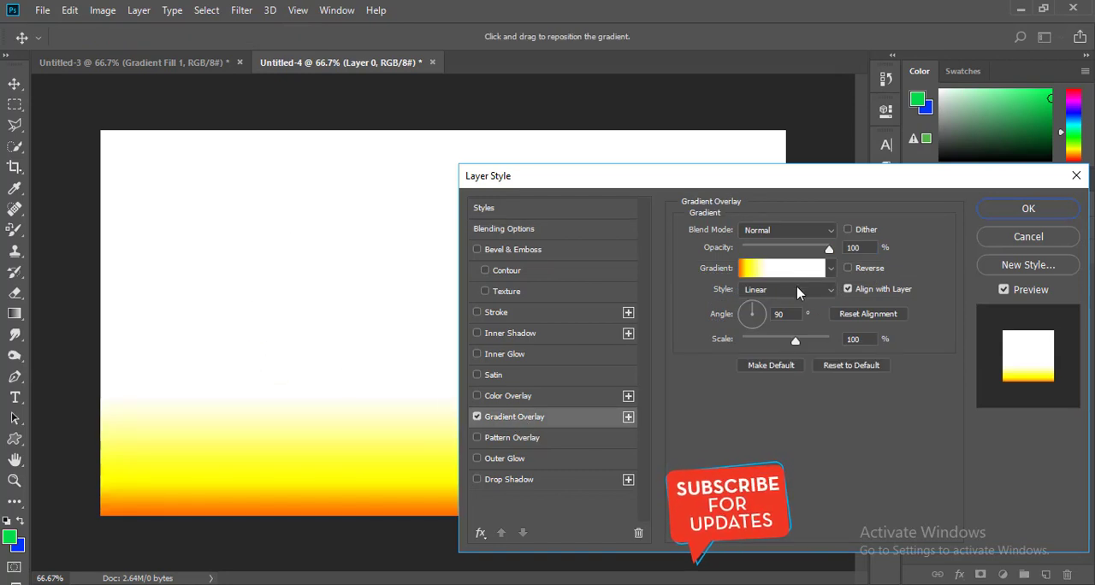
{"action": "left_click_drag", "start_coordinate": [864, 175], "coordinate": [787, 141]}
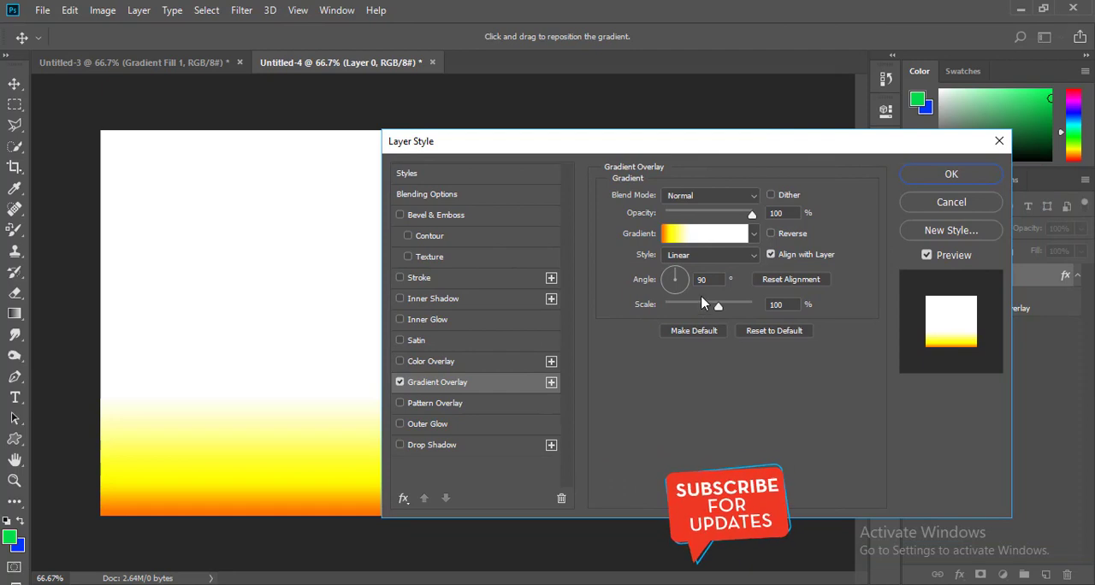
Open the overlay's gradient for editing and select the Light Purple preset.
{"action": "left_click", "coordinate": [707, 234]}
{"action": "scroll", "coordinate": [779, 221], "scroll_direction": "down", "scroll_amount": 3}
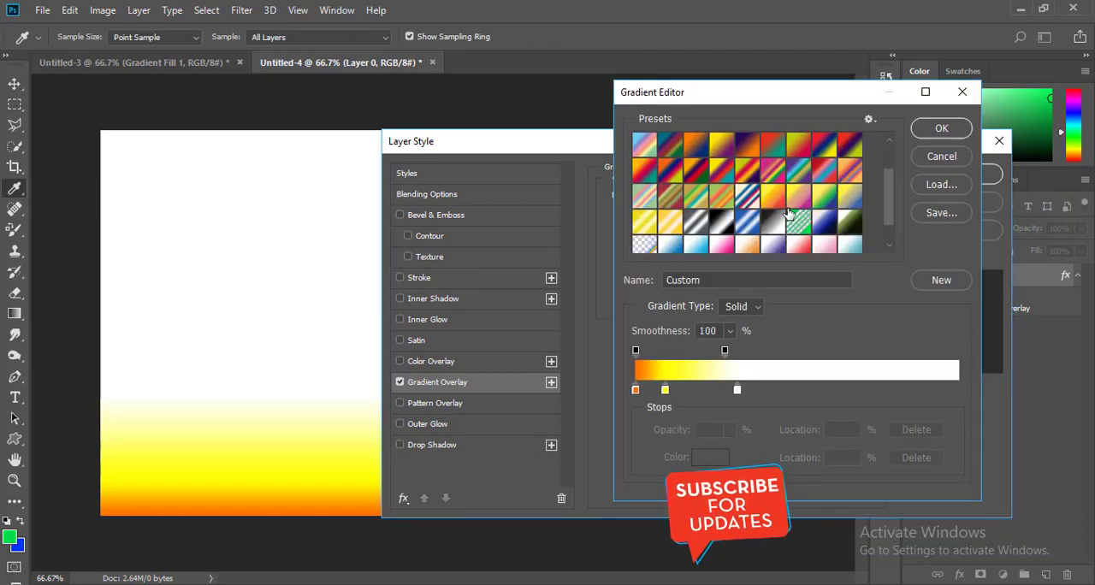
{"action": "scroll", "coordinate": [784, 230], "scroll_direction": "down", "scroll_amount": 2}
{"action": "left_click", "coordinate": [776, 245]}
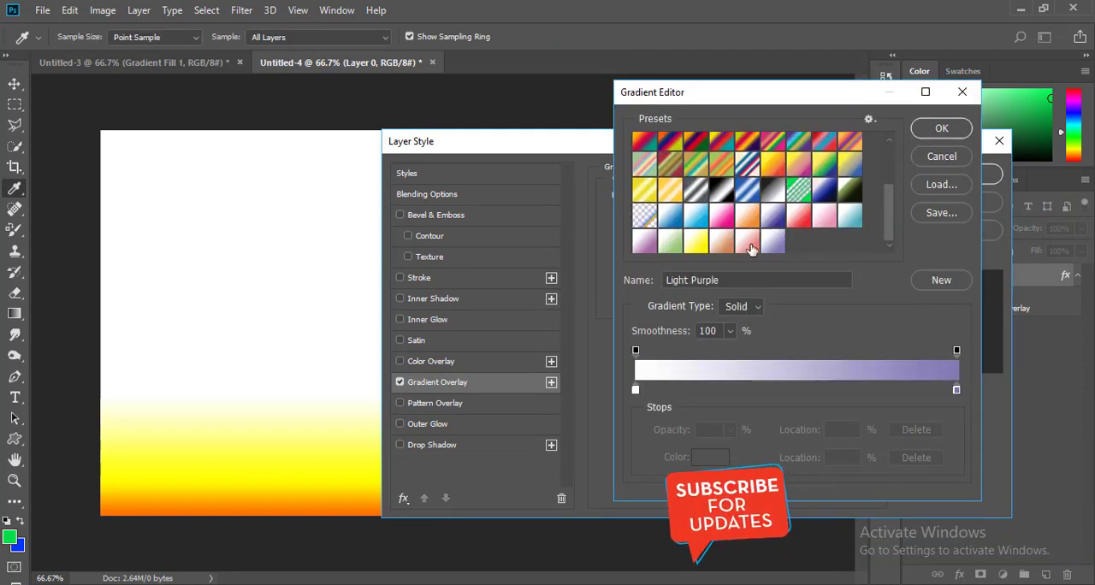
Try several other gradient presets on the overlay, including Light Cyan.
{"action": "left_click", "coordinate": [752, 246]}
{"action": "left_click", "coordinate": [666, 245]}
{"action": "left_click", "coordinate": [750, 246]}
{"action": "left_click", "coordinate": [798, 226]}
{"action": "left_click", "coordinate": [848, 223]}
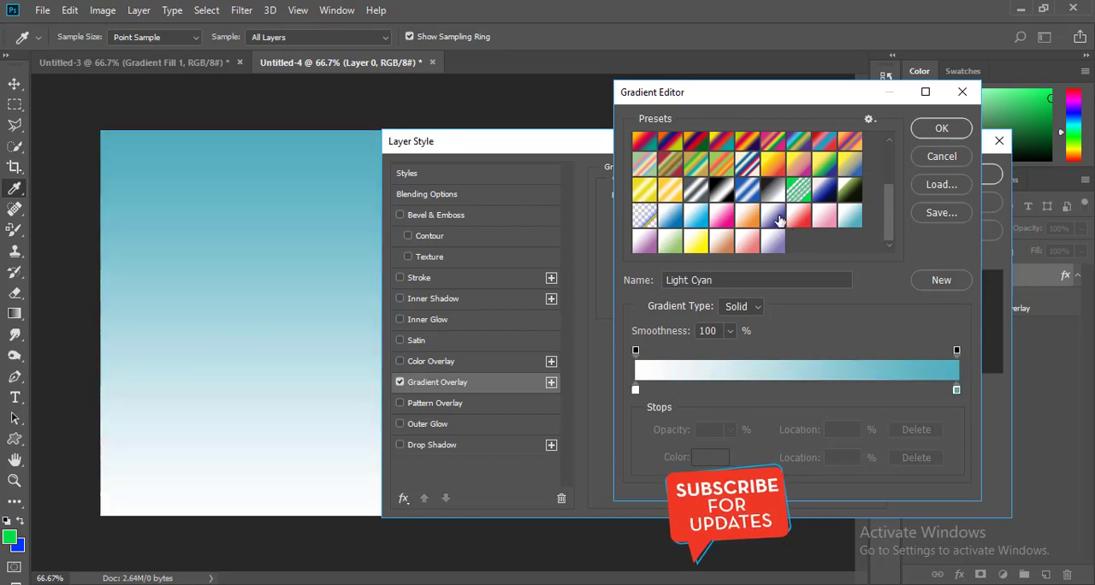
{"action": "left_click", "coordinate": [776, 222]}
{"action": "left_click", "coordinate": [747, 193]}
{"action": "left_click", "coordinate": [799, 193]}
Choose the Light Purple preset for the Gradient Overlay and apply the layer style.
{"action": "left_click", "coordinate": [775, 243]}
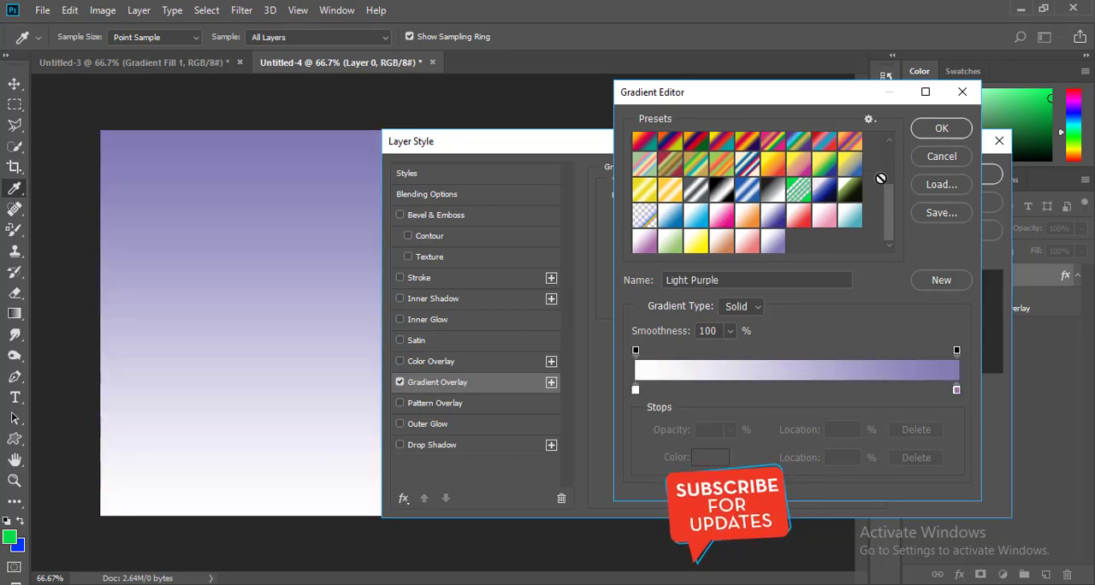
{"action": "left_click", "coordinate": [941, 128]}
{"action": "left_click", "coordinate": [963, 177]}
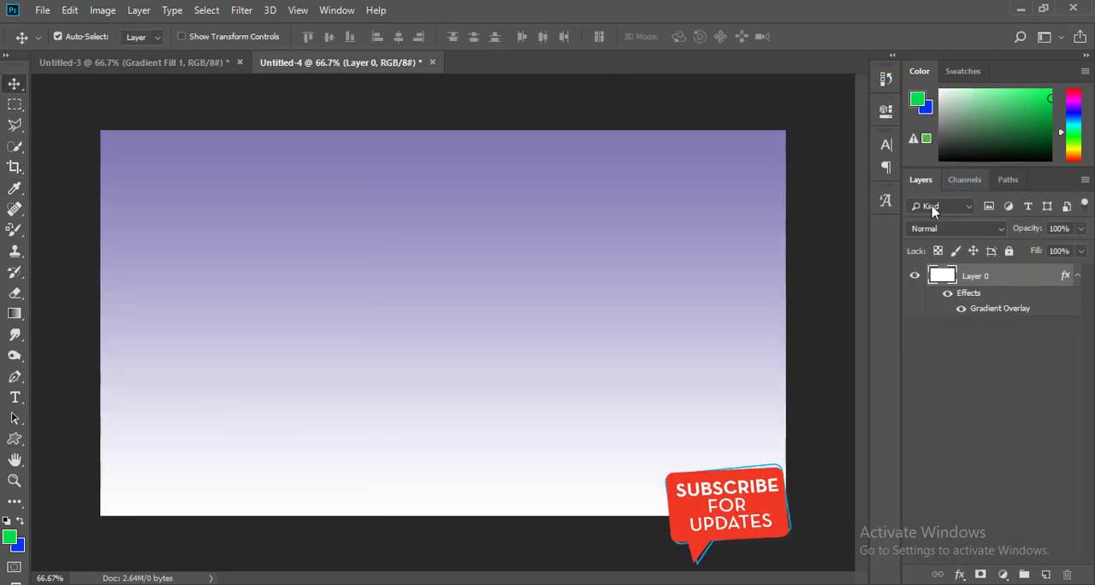